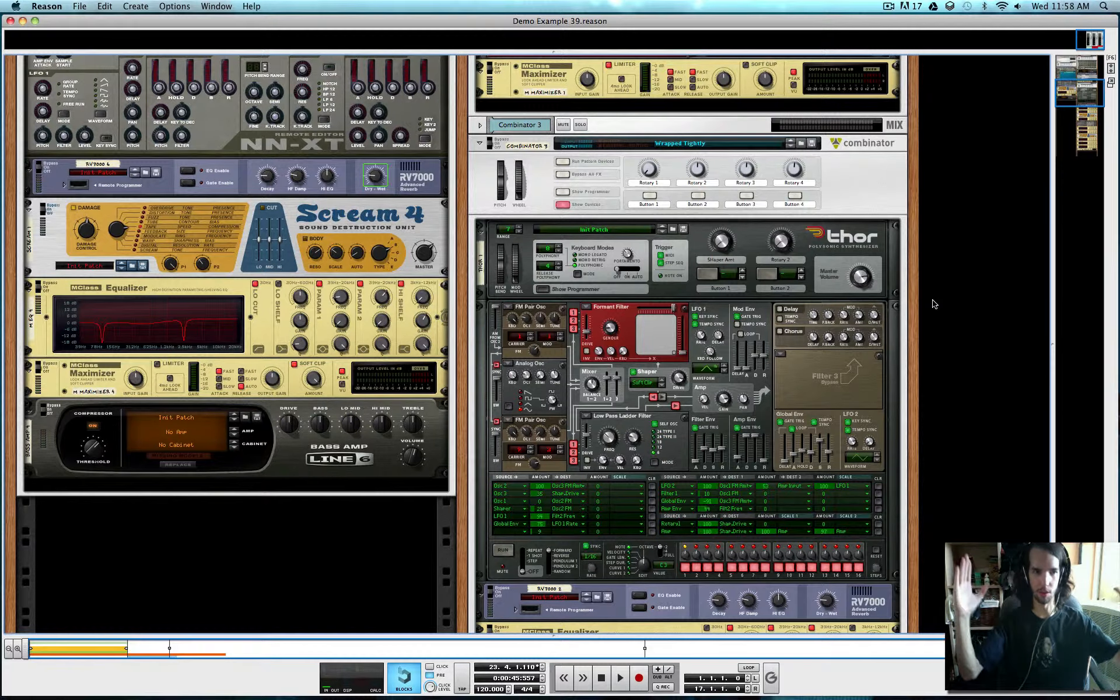
# Look over the Combinator 3 device chain in the demo rack, from Thor through the equalizers and distortion units to the Maximizer
pyautogui.scroll(-3, 864, 317)
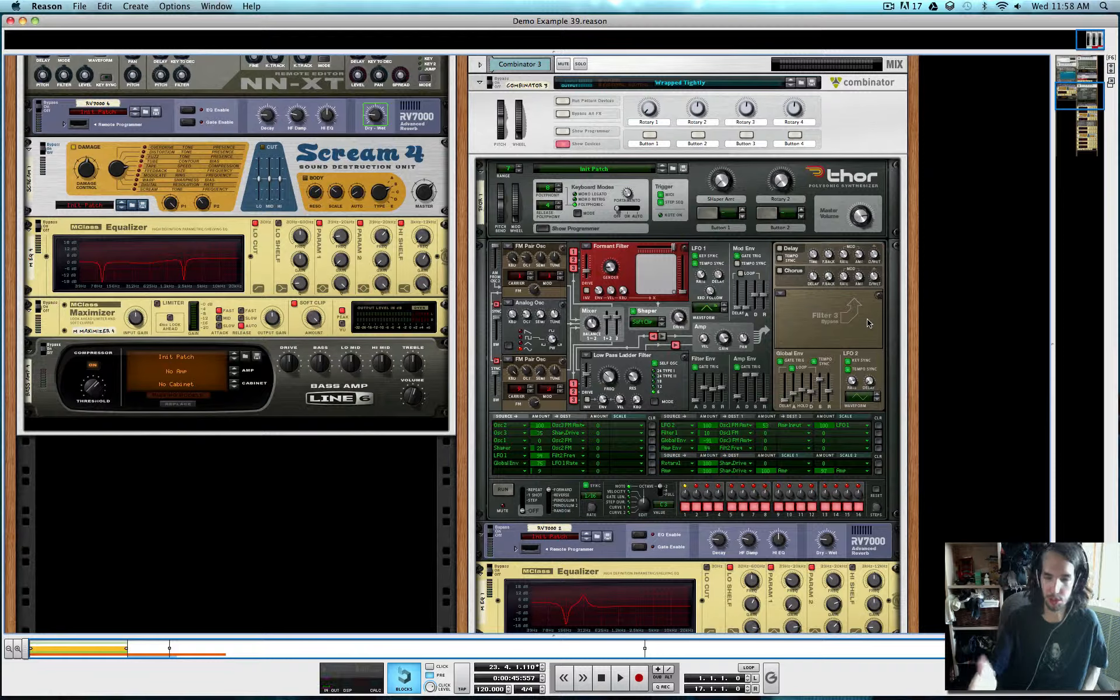
pyautogui.scroll(-15, 869, 323)
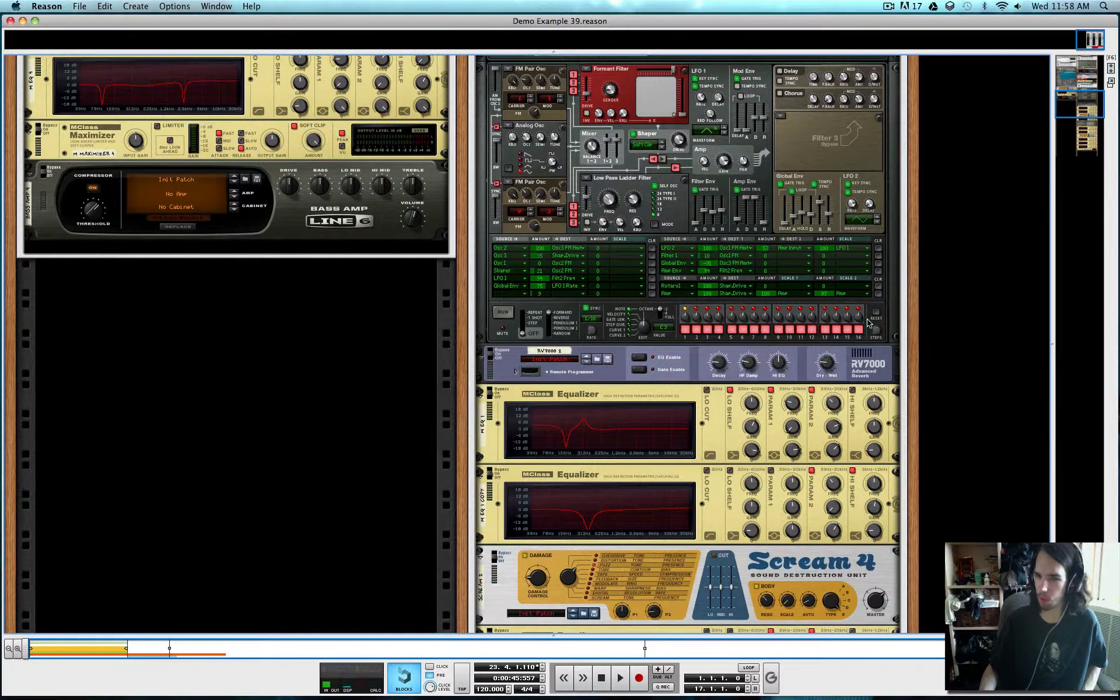
pyautogui.scroll(-20, 870, 322)
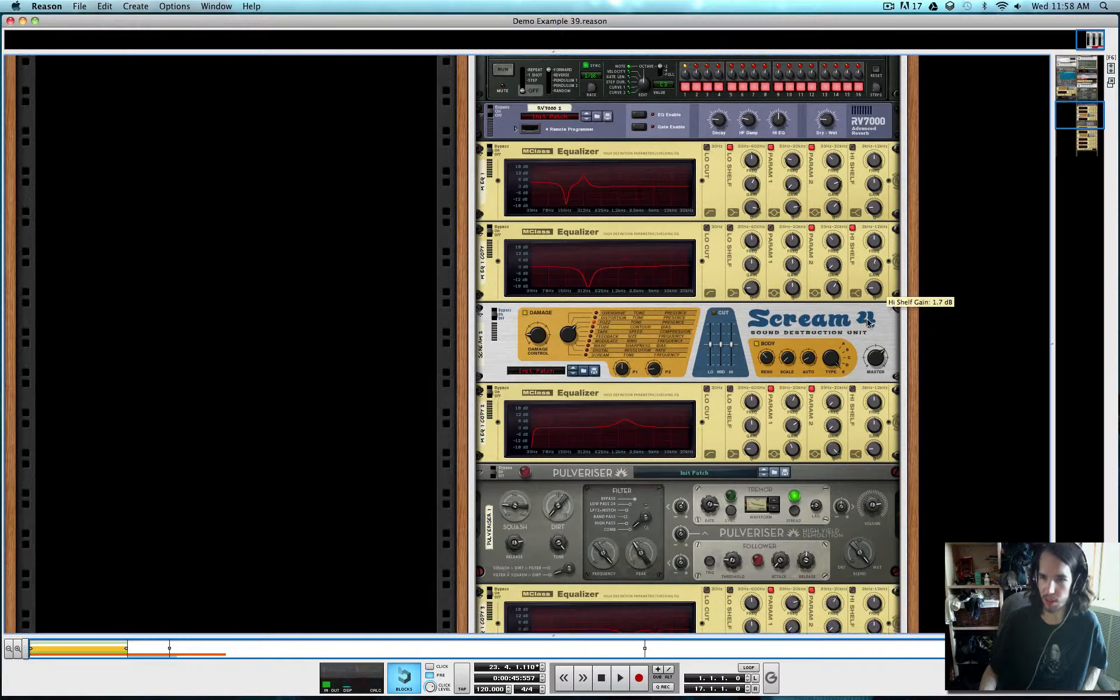
pyautogui.scroll(-1, 870, 323)
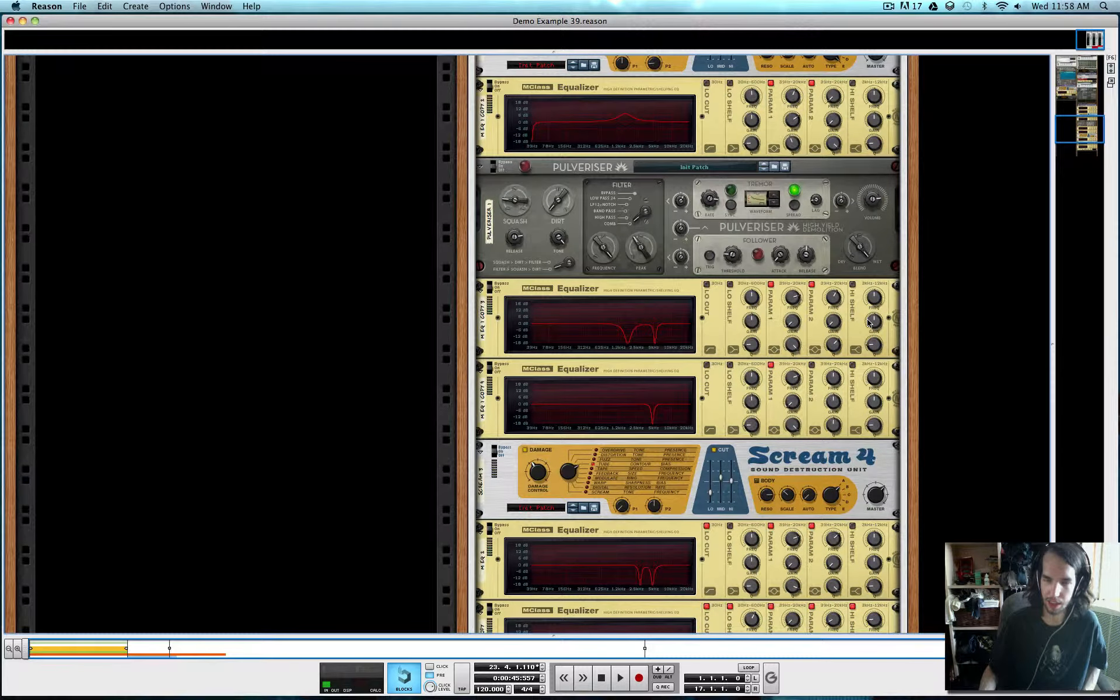
pyautogui.scroll(-5, 770, 376)
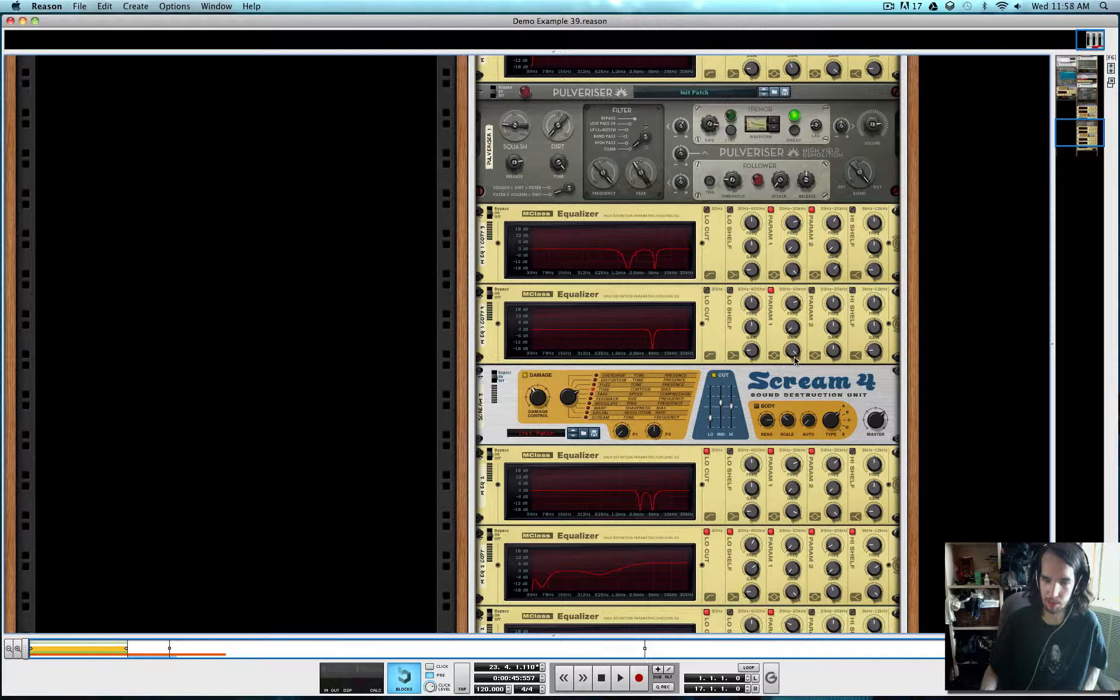
pyautogui.scroll(-8, 747, 310)
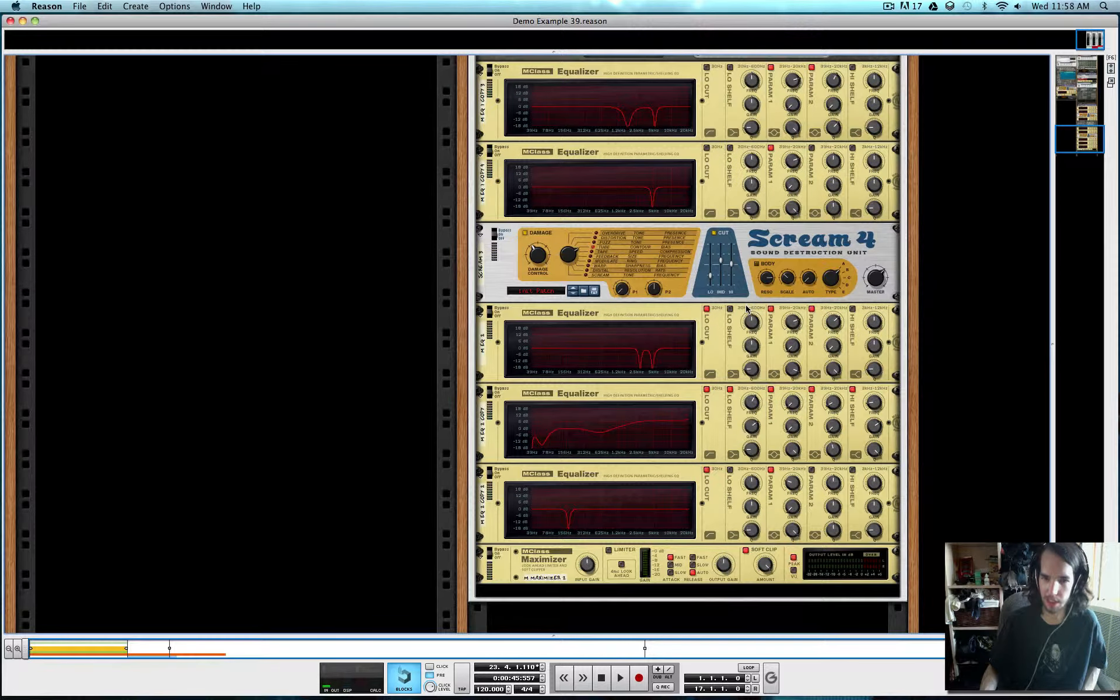
pyautogui.scroll(4, 766, 417)
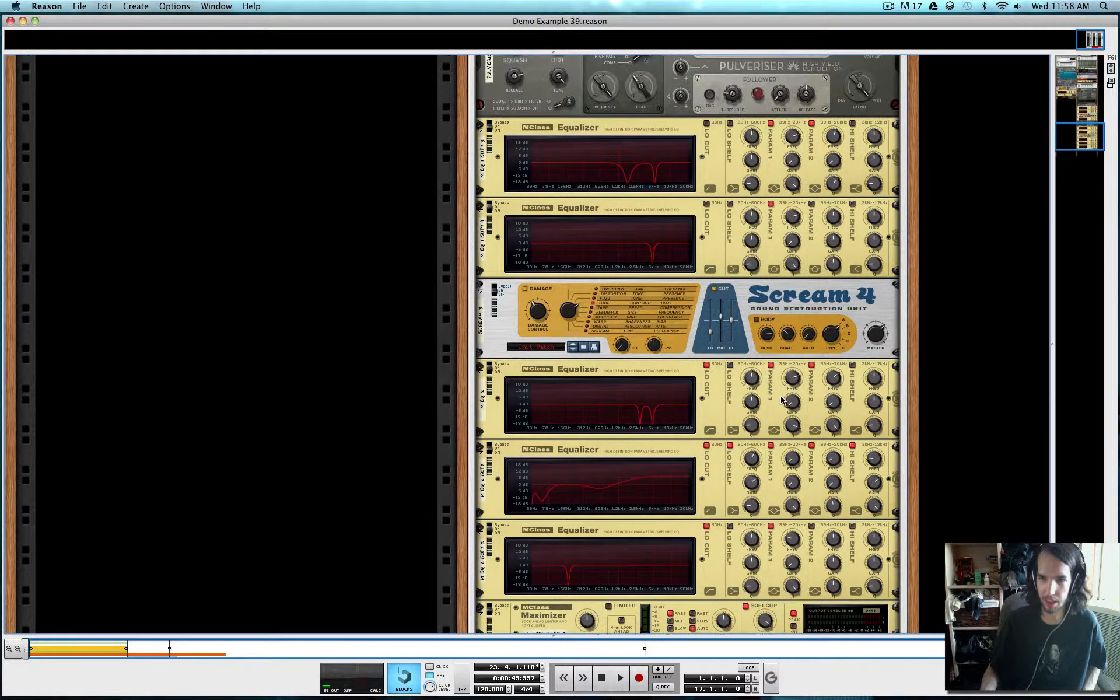
pyautogui.scroll(20, 782, 400)
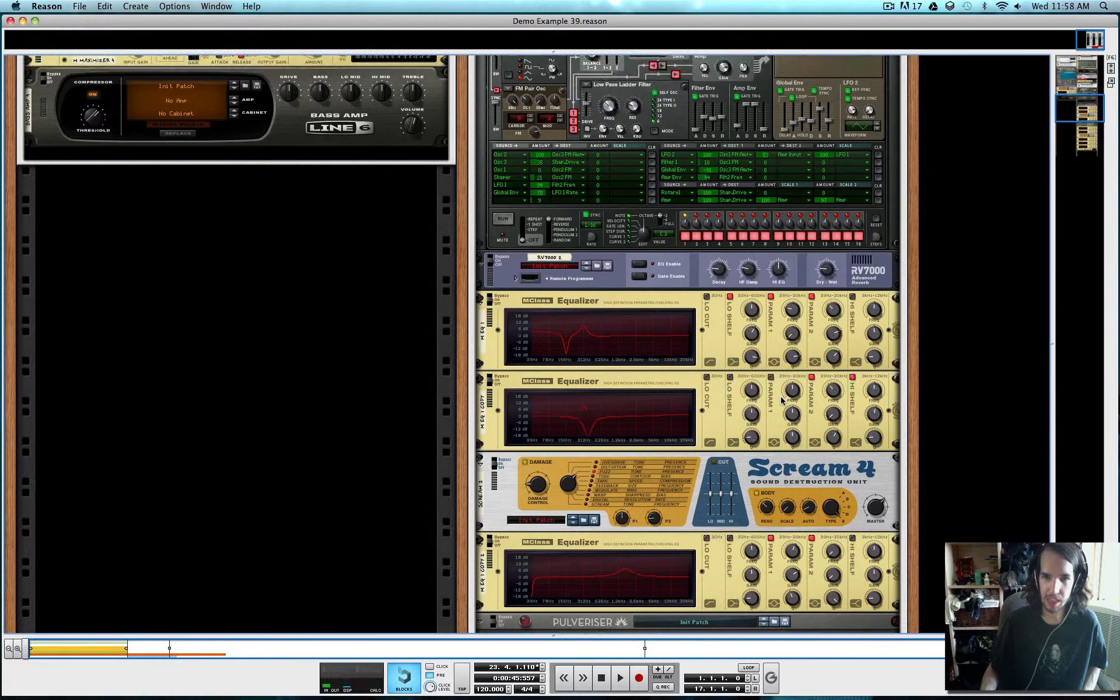
pyautogui.scroll(16, 782, 399)
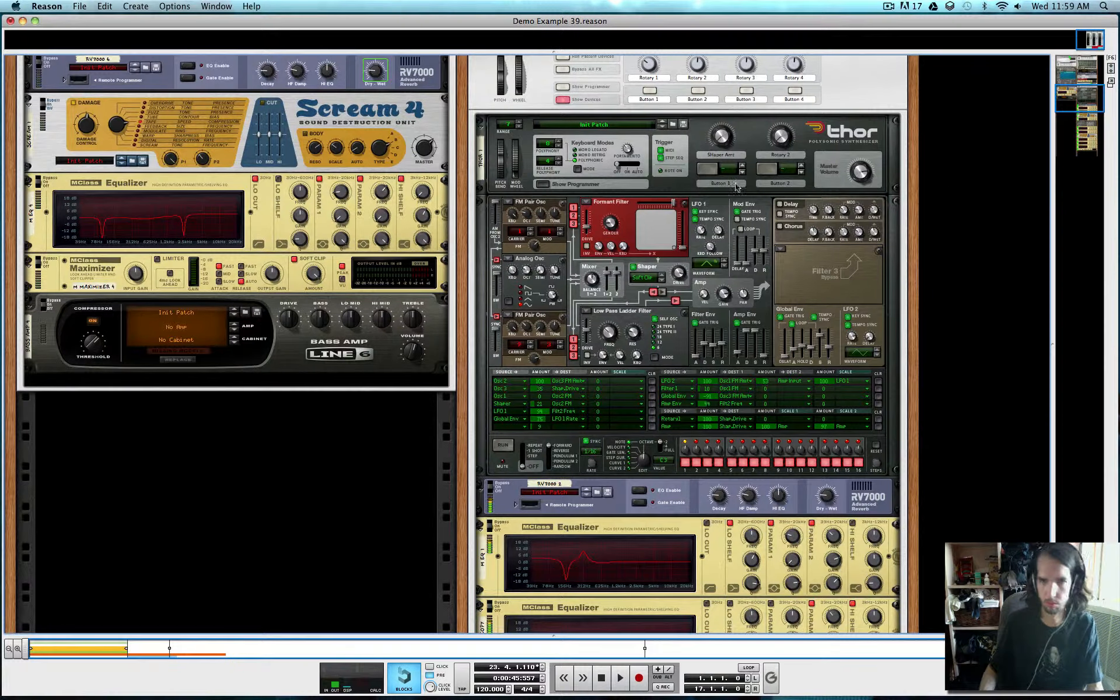
# Examine the demo Thor's oscillators, filters, envelopes and modulation routing
pyautogui.scroll(1, 758, 246)
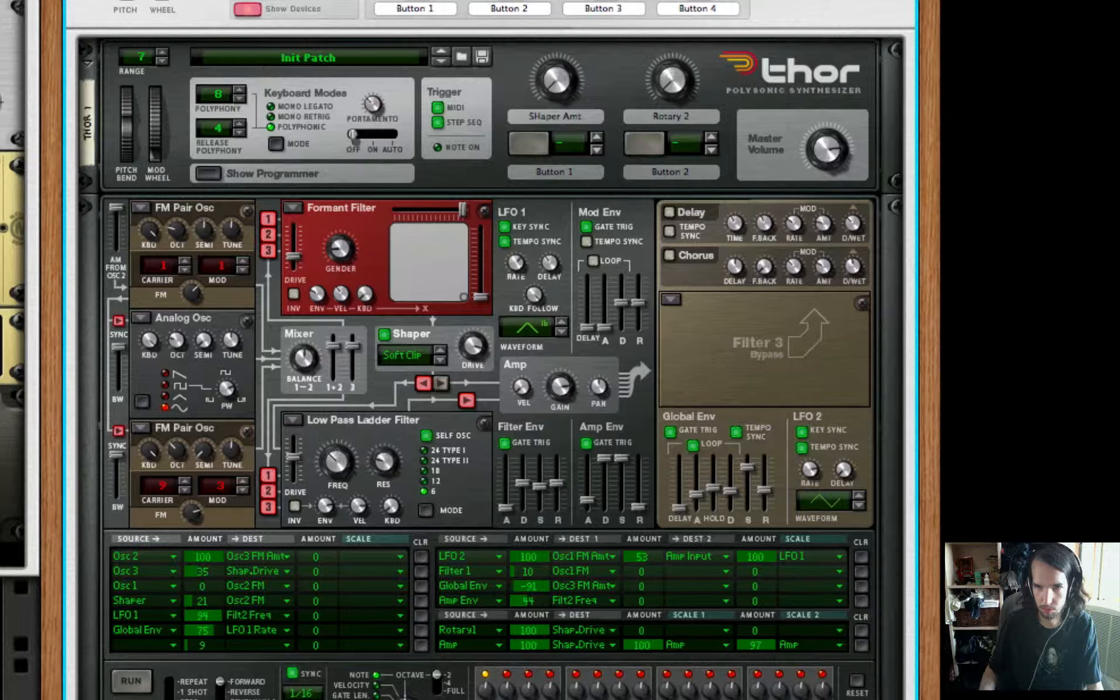
pyautogui.moveTo(548, 63); pyautogui.dragTo(565, 9)
pyautogui.scroll(-5, 617, 112)
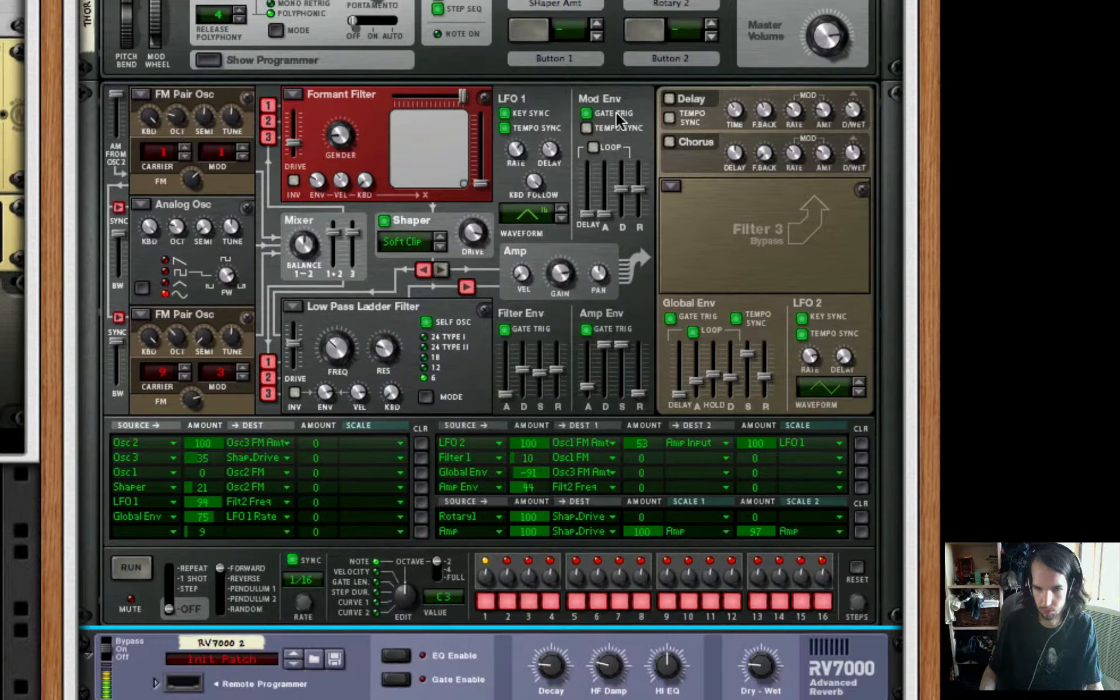
pyautogui.scroll(-5, 616, 112)
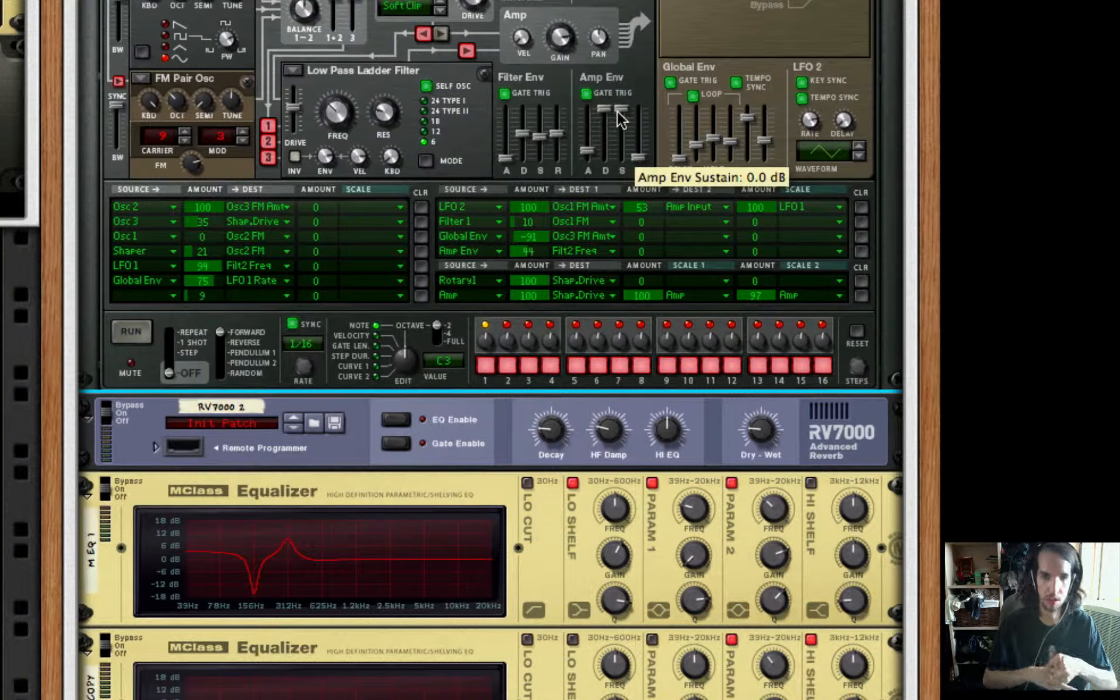
pyautogui.scroll(2, 620, 200)
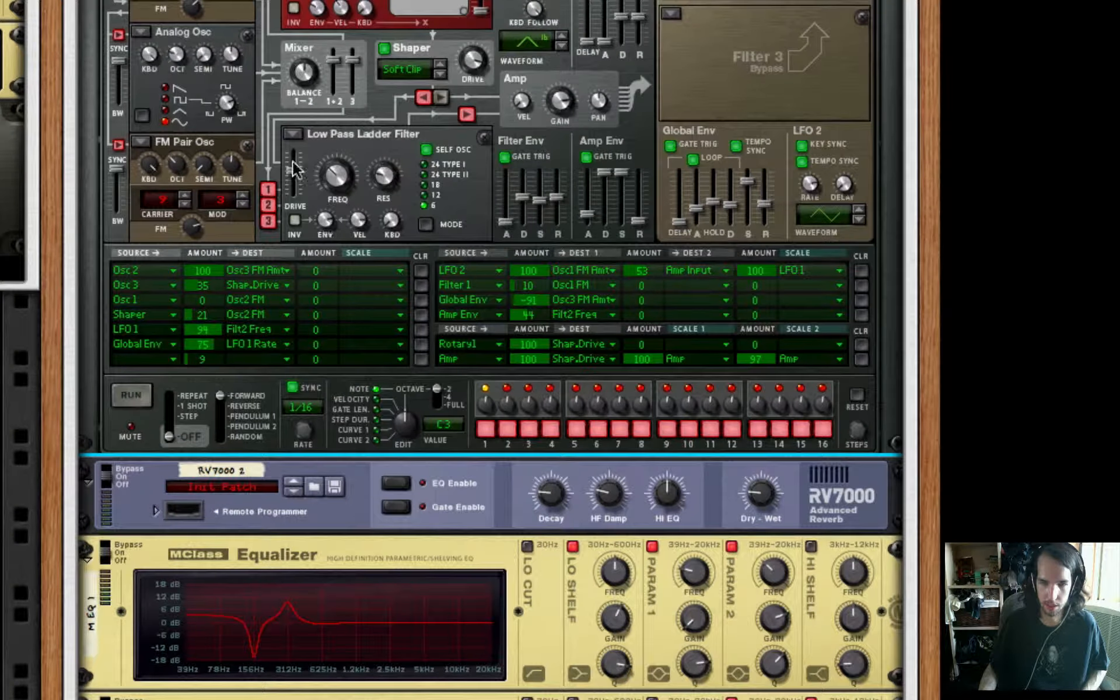
pyautogui.moveTo(294, 169); pyautogui.dragTo(294, 171)
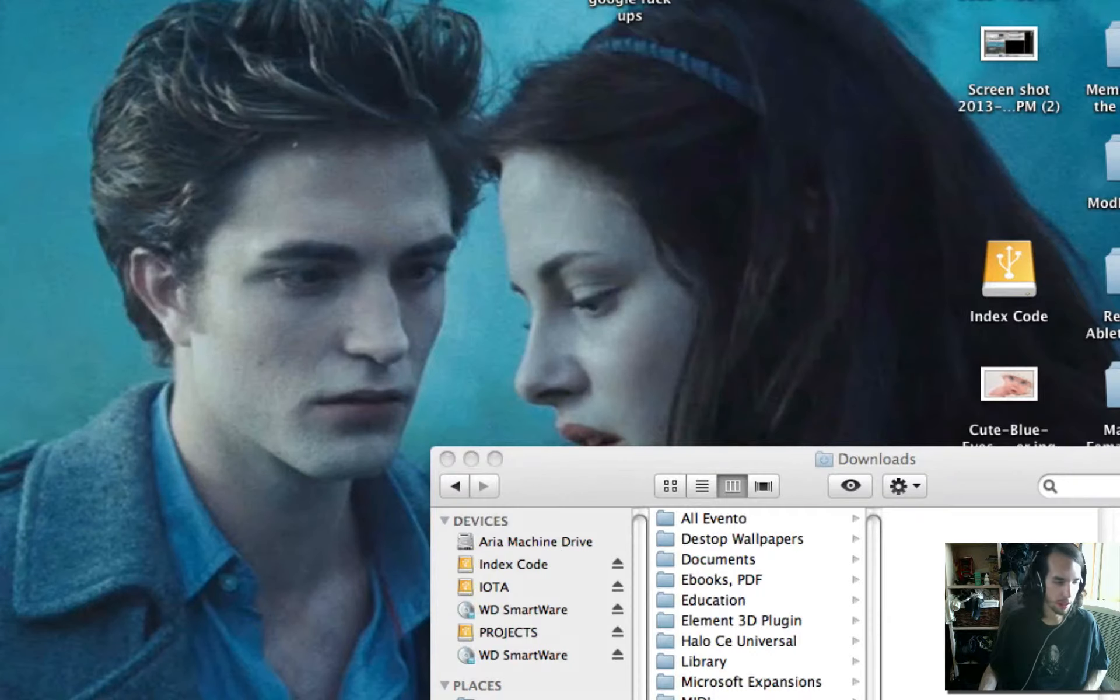
pyautogui.click(447, 459)
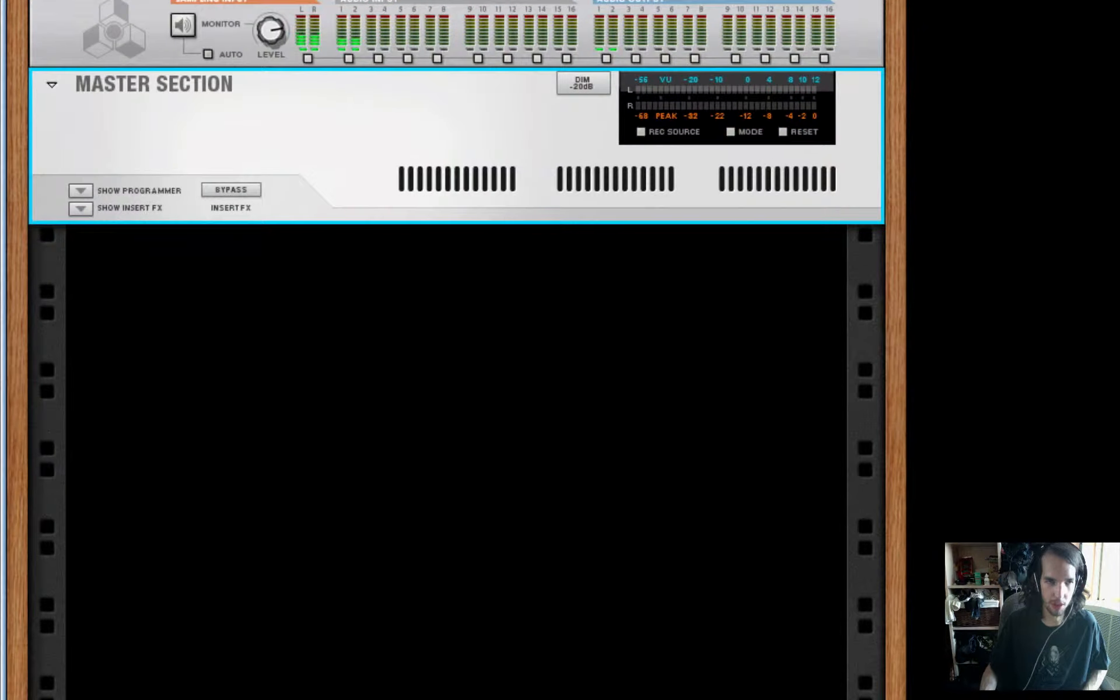
pyautogui.rightClick(299, 279)
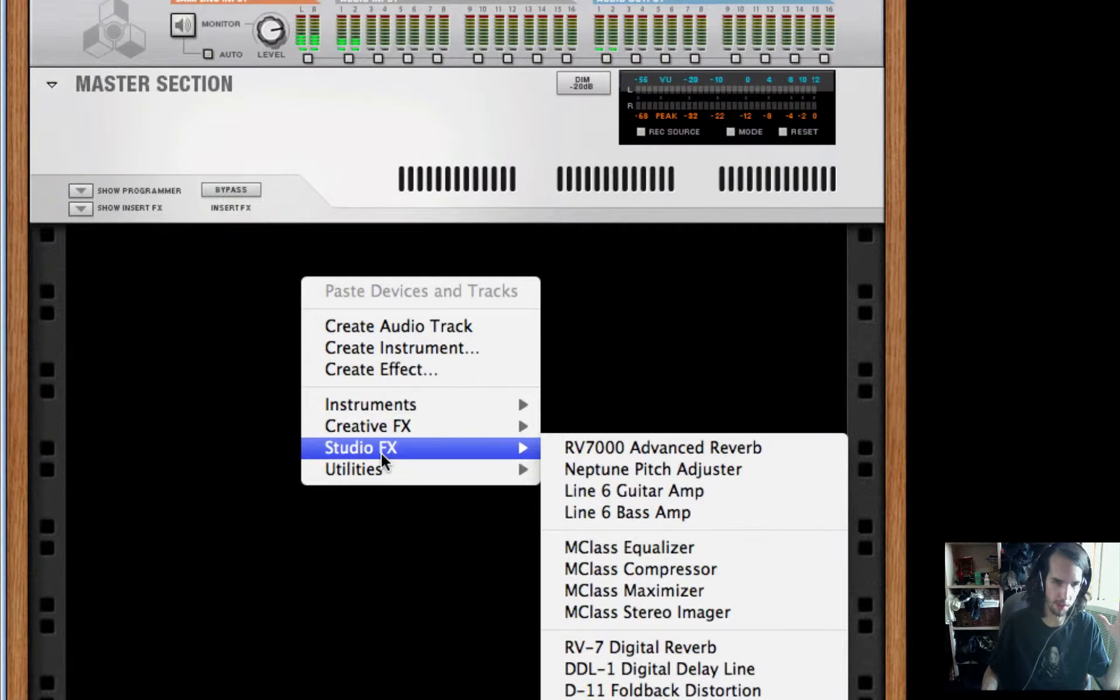
pyautogui.click(219, 421)
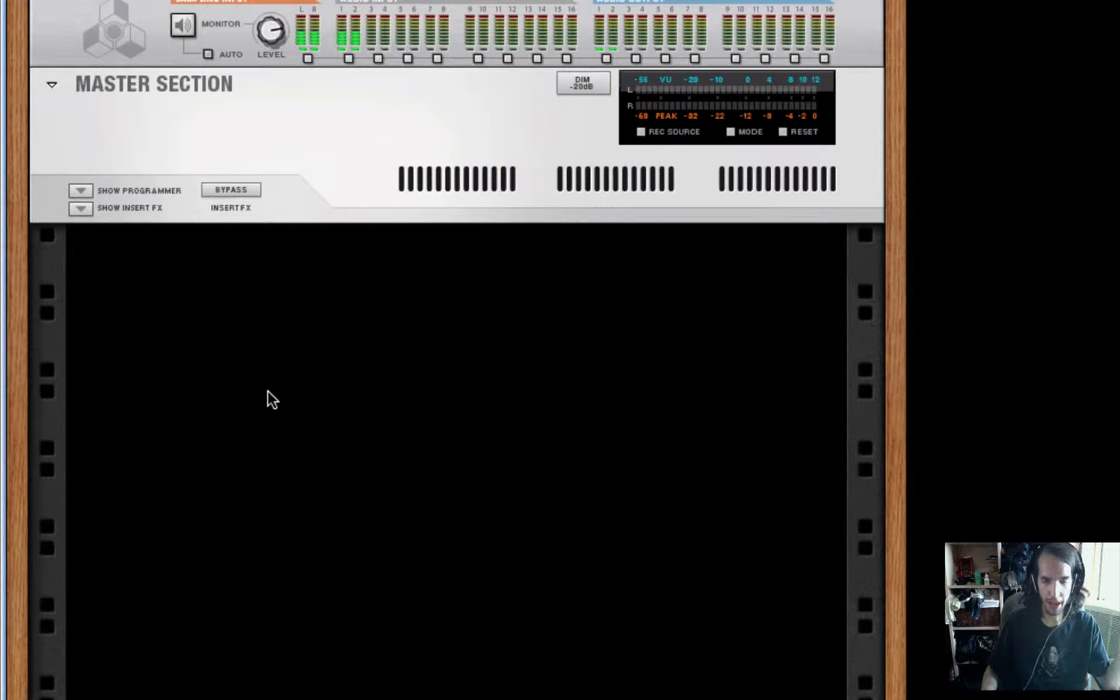
pyautogui.rightClick(293, 365)
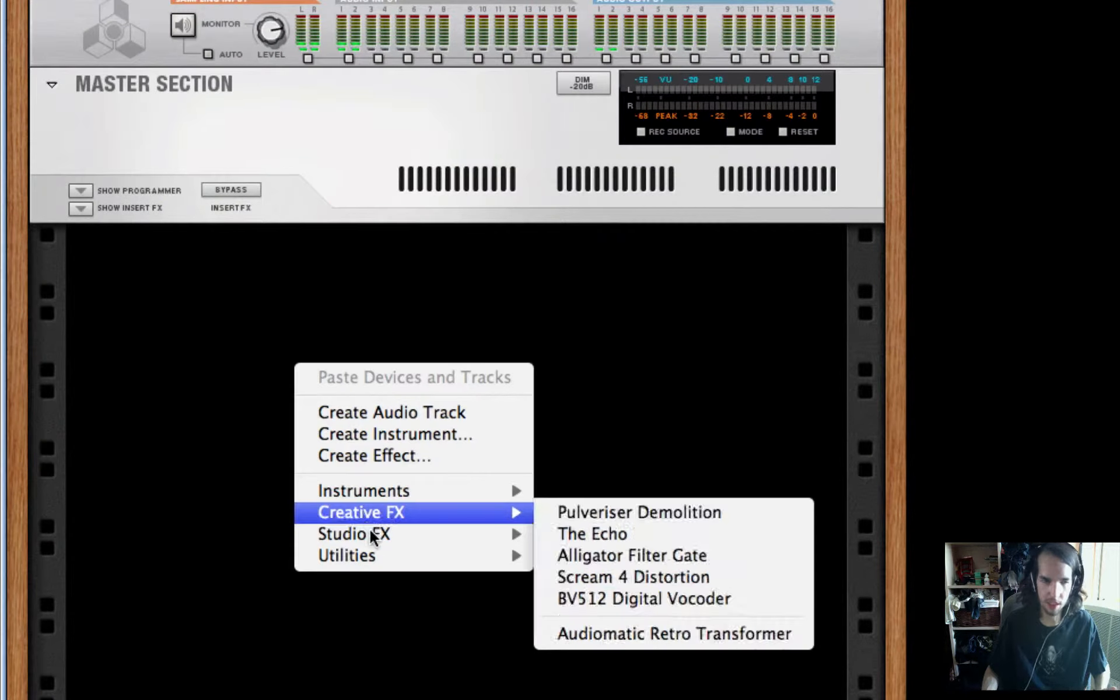
pyautogui.click(259, 483)
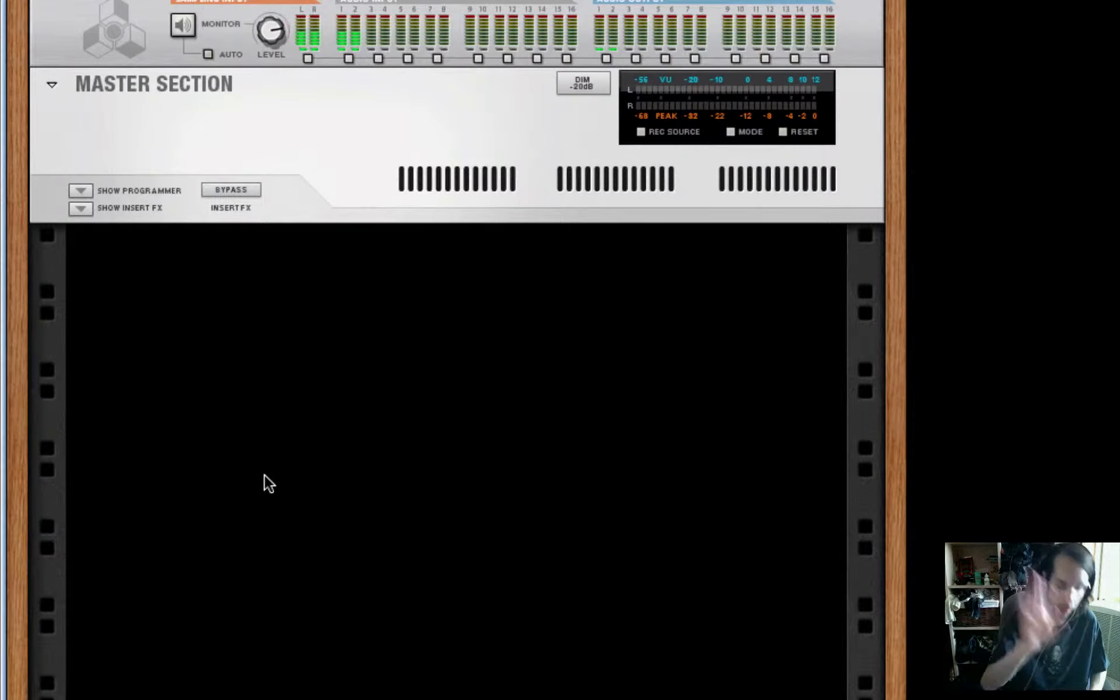
pyautogui.press('F8')
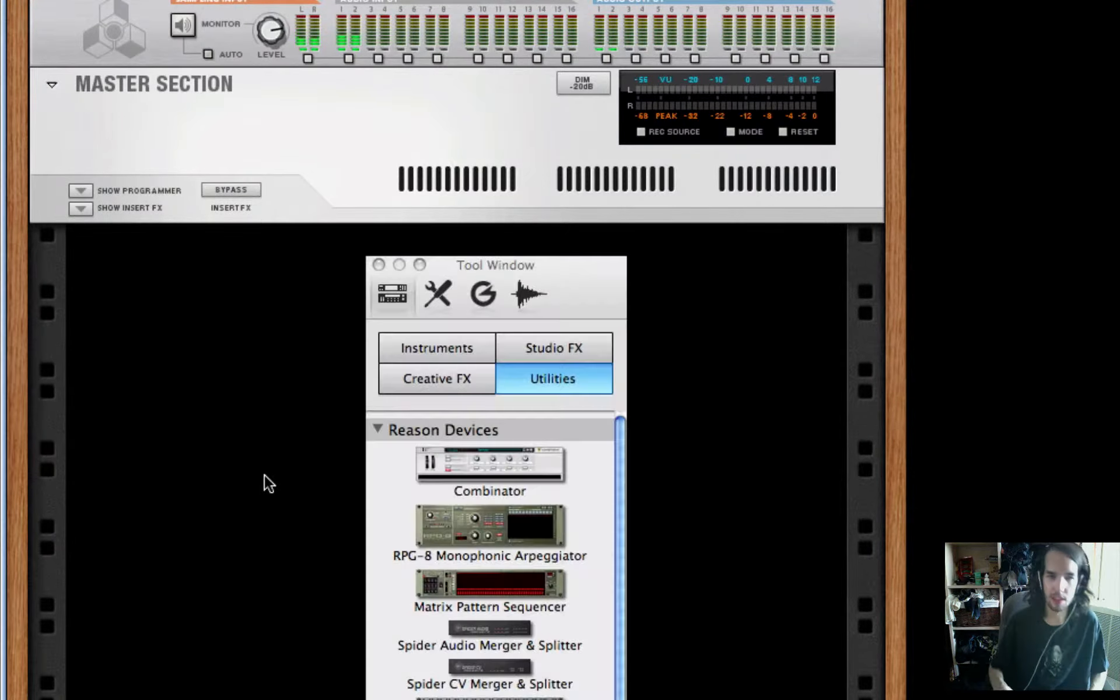
pyautogui.click(378, 265)
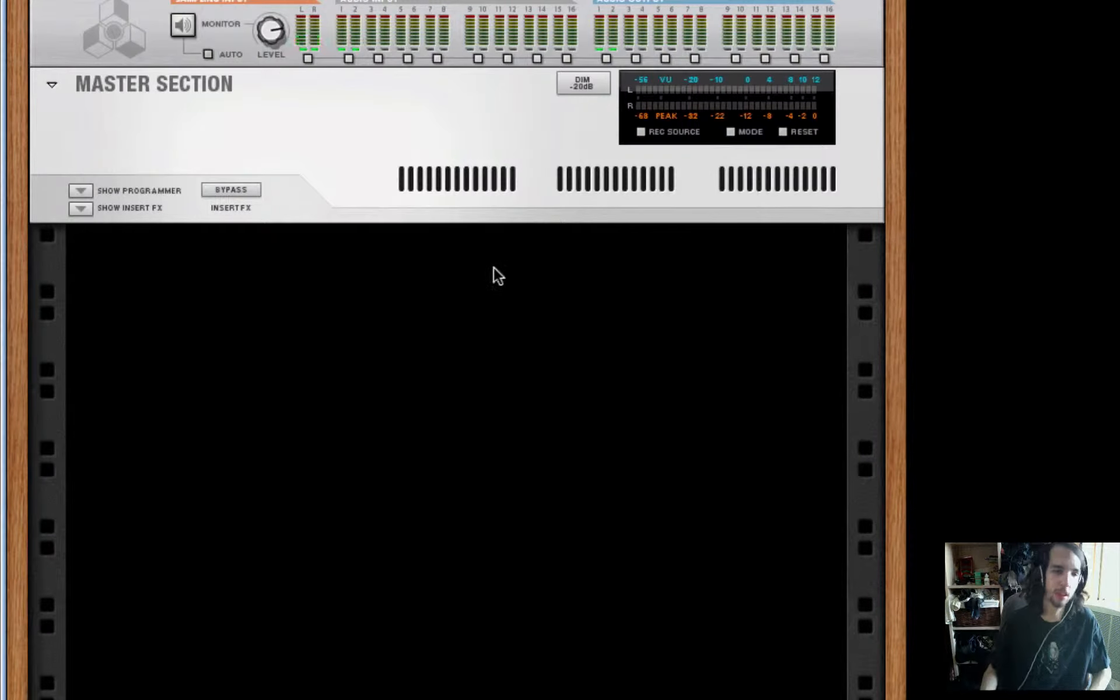
# Create a Combinator in the empty rack below the Master Section
pyautogui.rightClick(477, 343)
pyautogui.moveTo(634, 532)
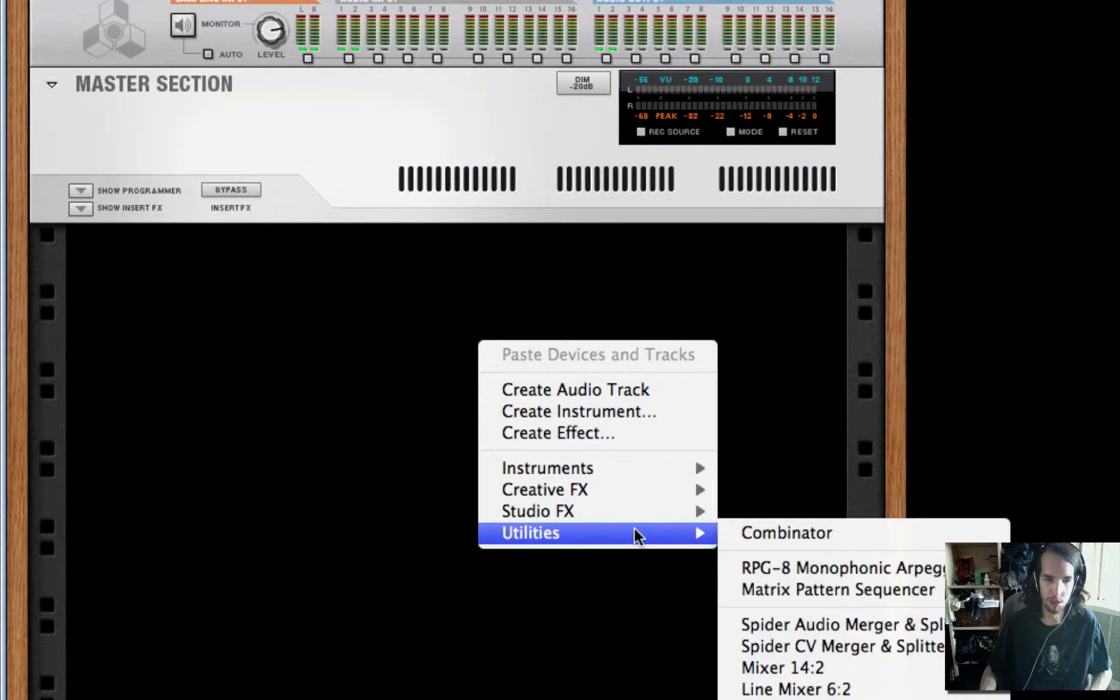
pyautogui.click(776, 533)
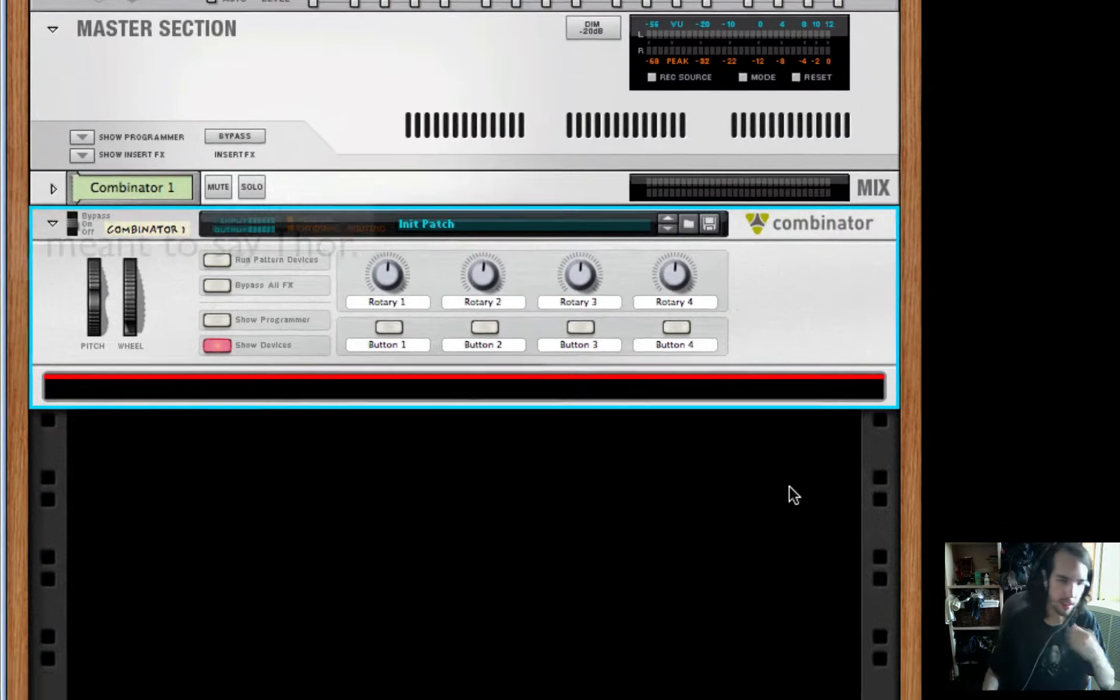
# Add a Thor Polysonic Synthesizer inside the Combinator and show its programmer
pyautogui.rightClick(497, 392)
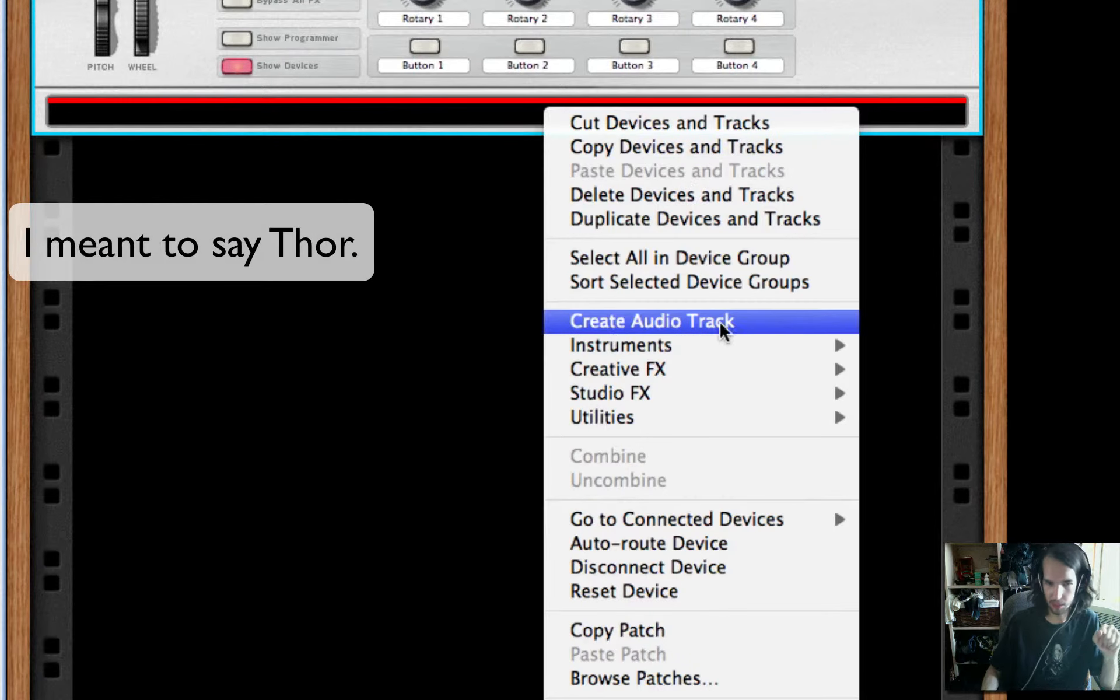
pyautogui.moveTo(725, 337)
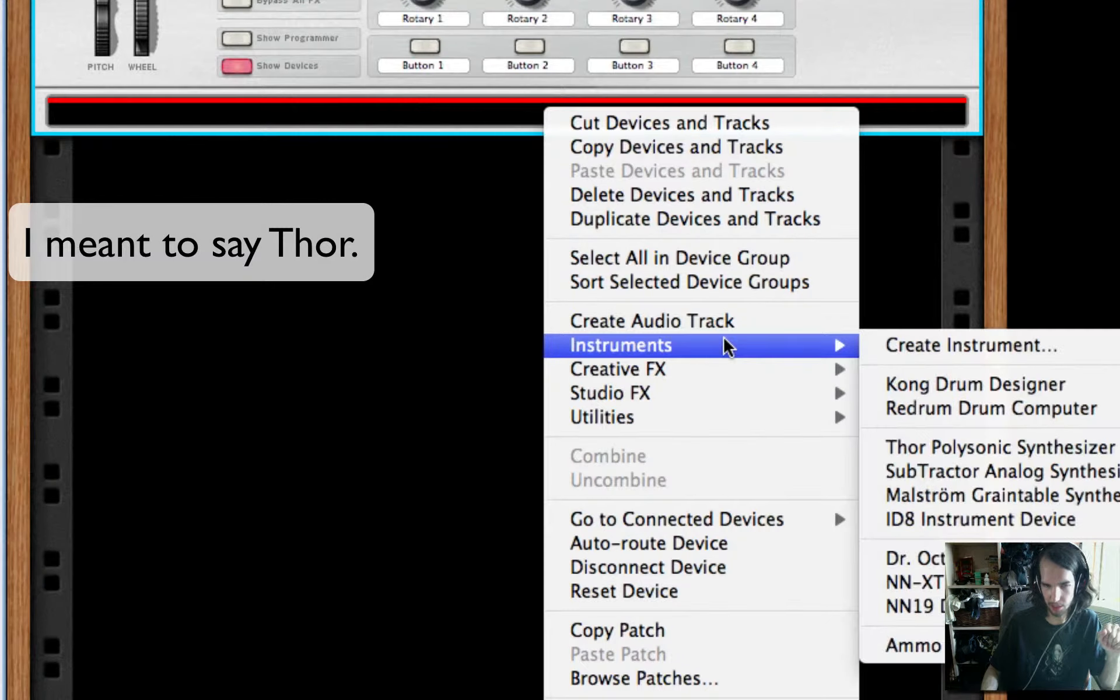
pyautogui.click(990, 446)
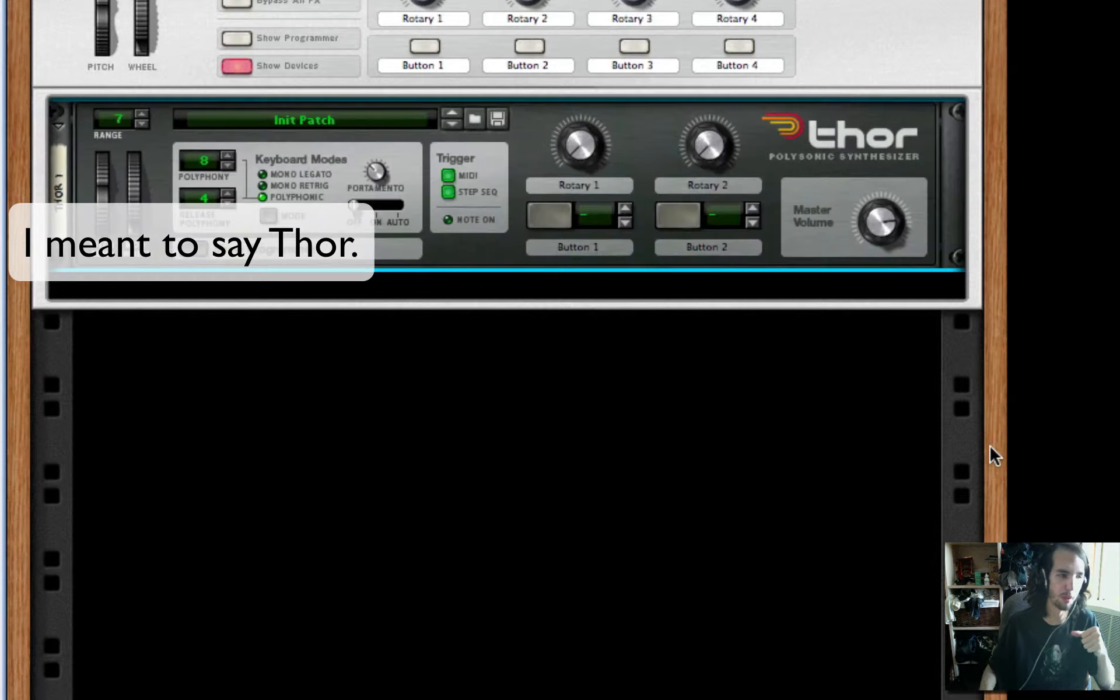
pyautogui.click(251, 249)
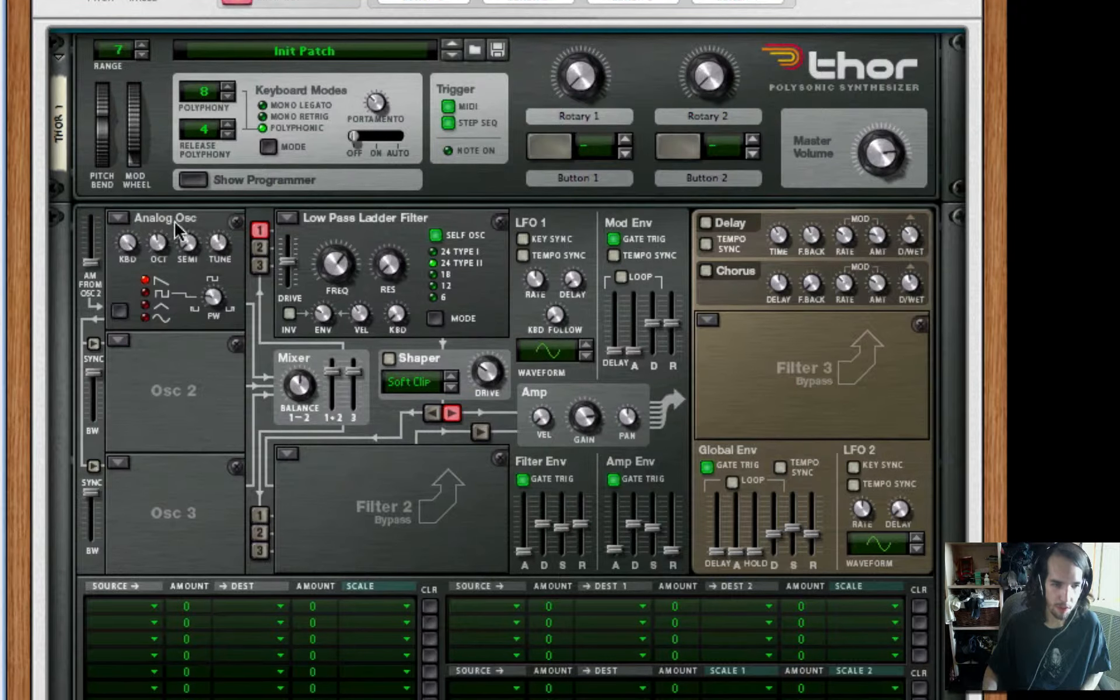
# Change Thor's oscillator 1 to FM Pair, lower its octave and raise its FM amount slightly
pyautogui.scroll(-2, 123, 201)
pyautogui.click(120, 196)
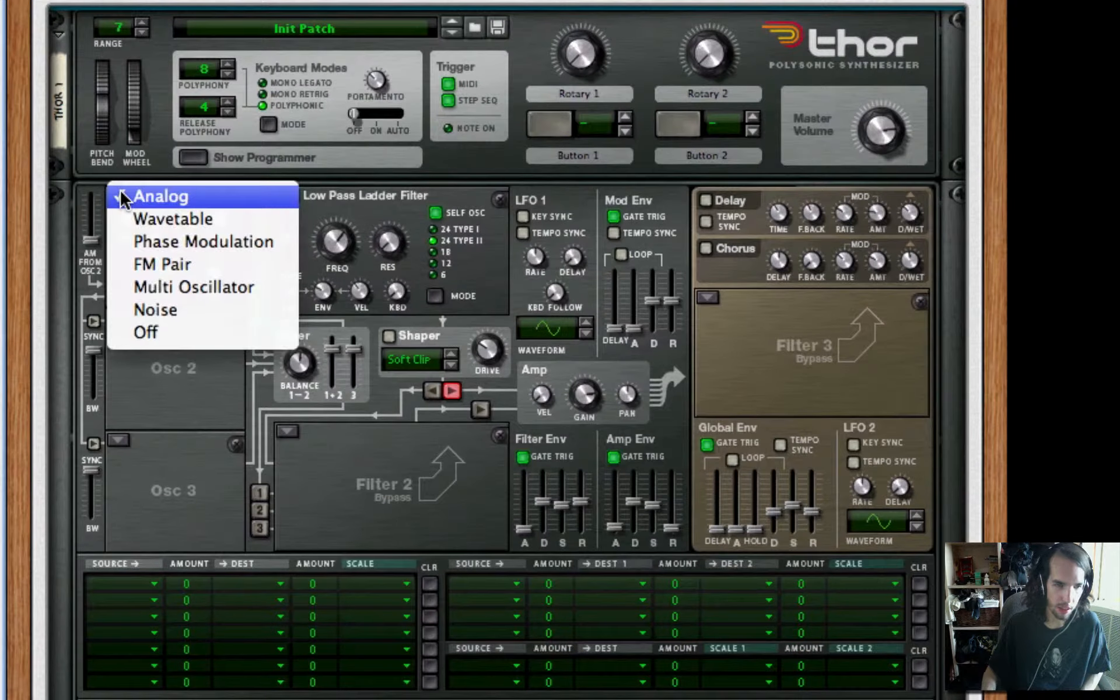
pyautogui.click(181, 264)
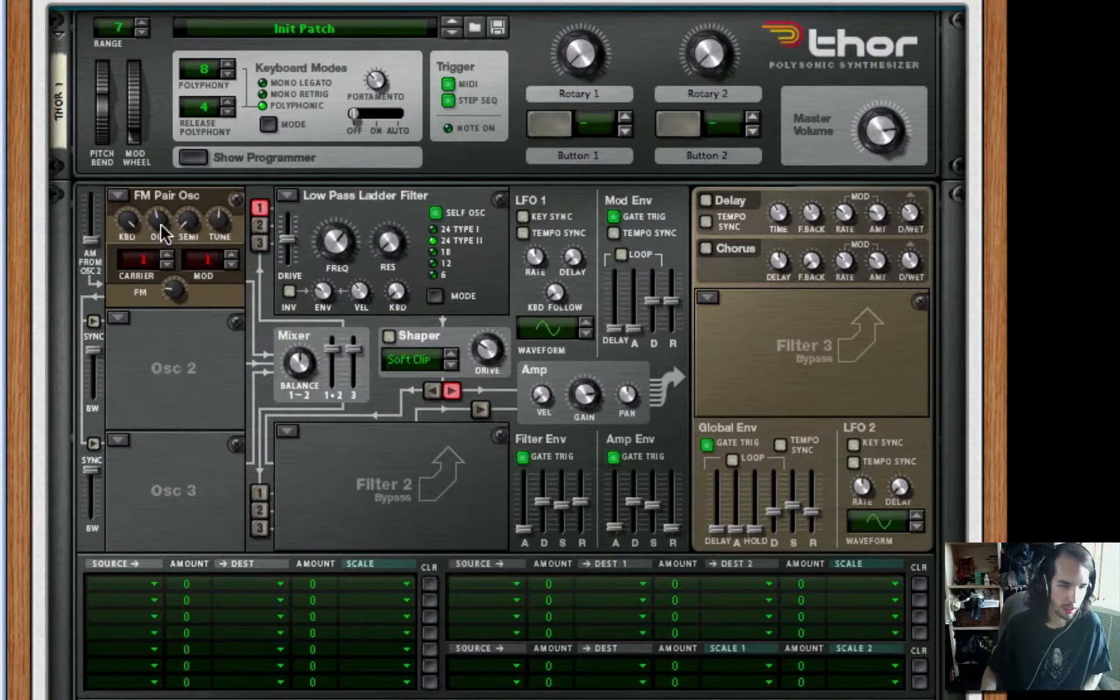
pyautogui.moveTo(157, 220); pyautogui.dragTo(165, 245)
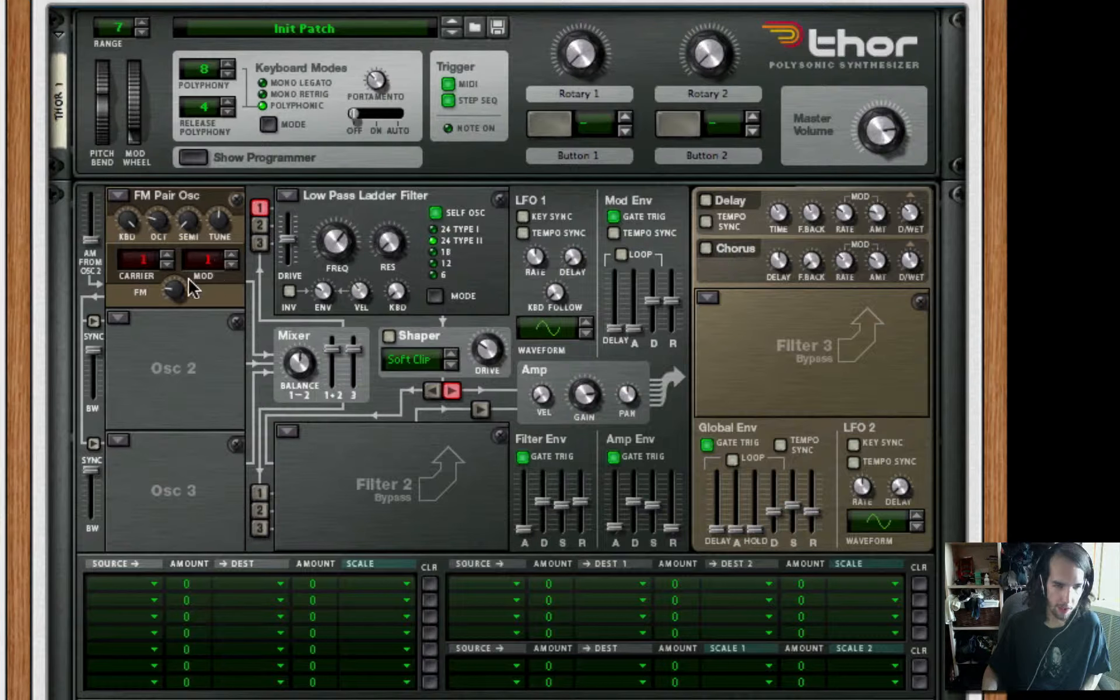
pyautogui.moveTo(178, 285); pyautogui.dragTo(180, 245)
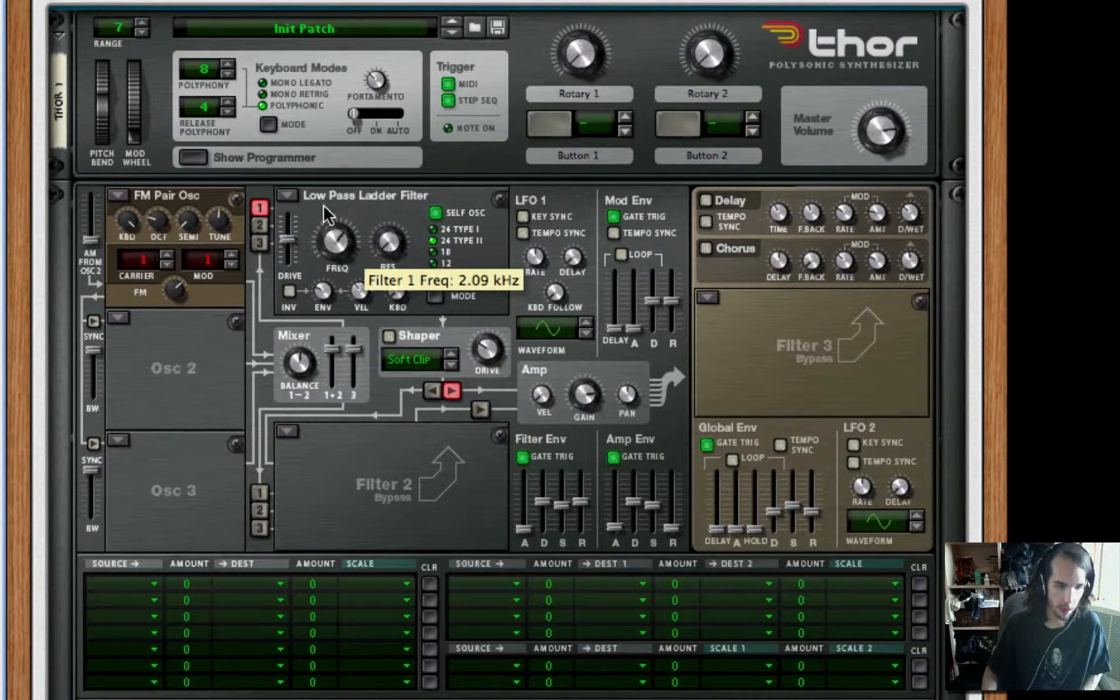
# Enable oscillators 2 and 3 into Filter 1 and all three into Filter 2, with the shaper output routed to Filter 2
pyautogui.click(260, 225)
pyautogui.click(259, 243)
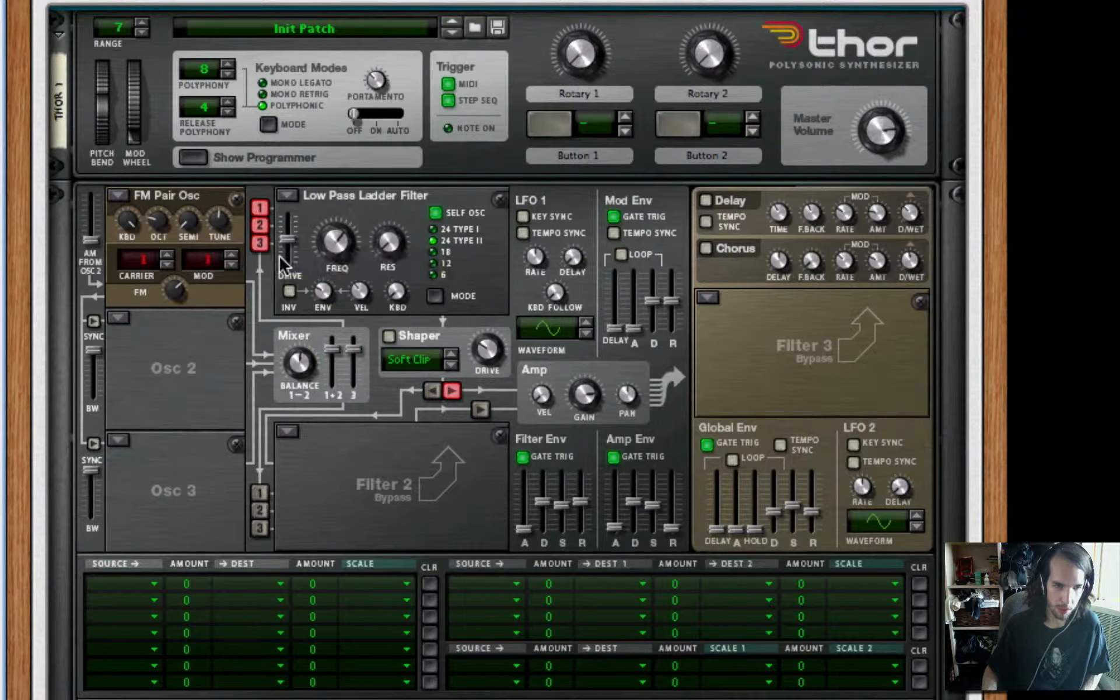
pyautogui.click(260, 493)
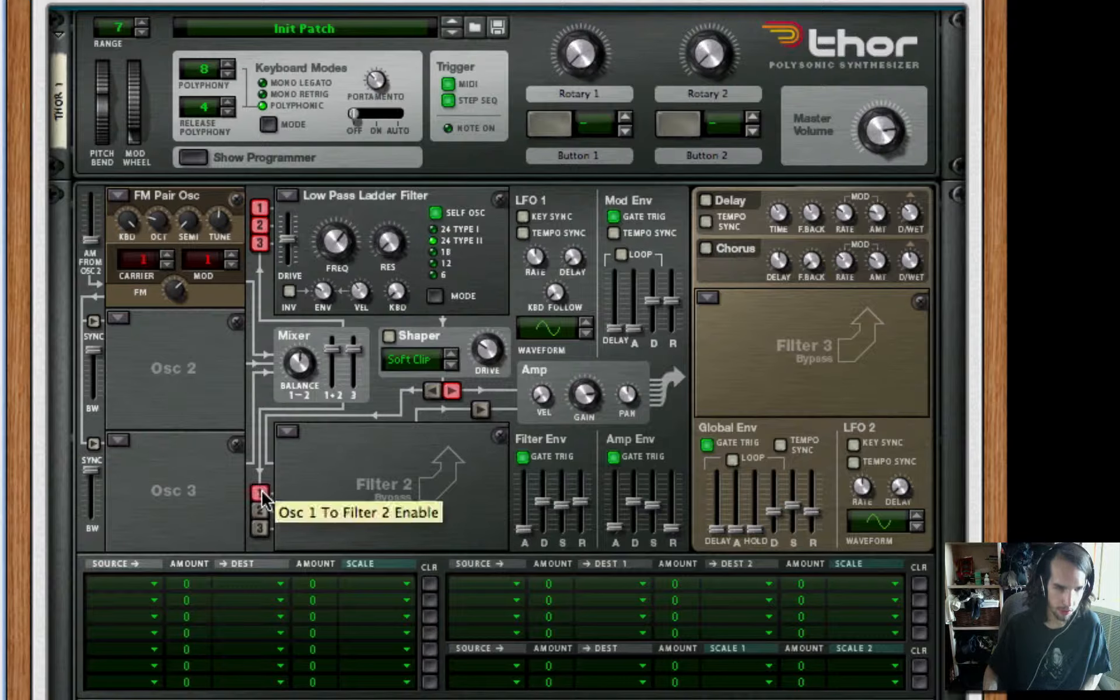
pyautogui.click(260, 511)
pyautogui.click(260, 529)
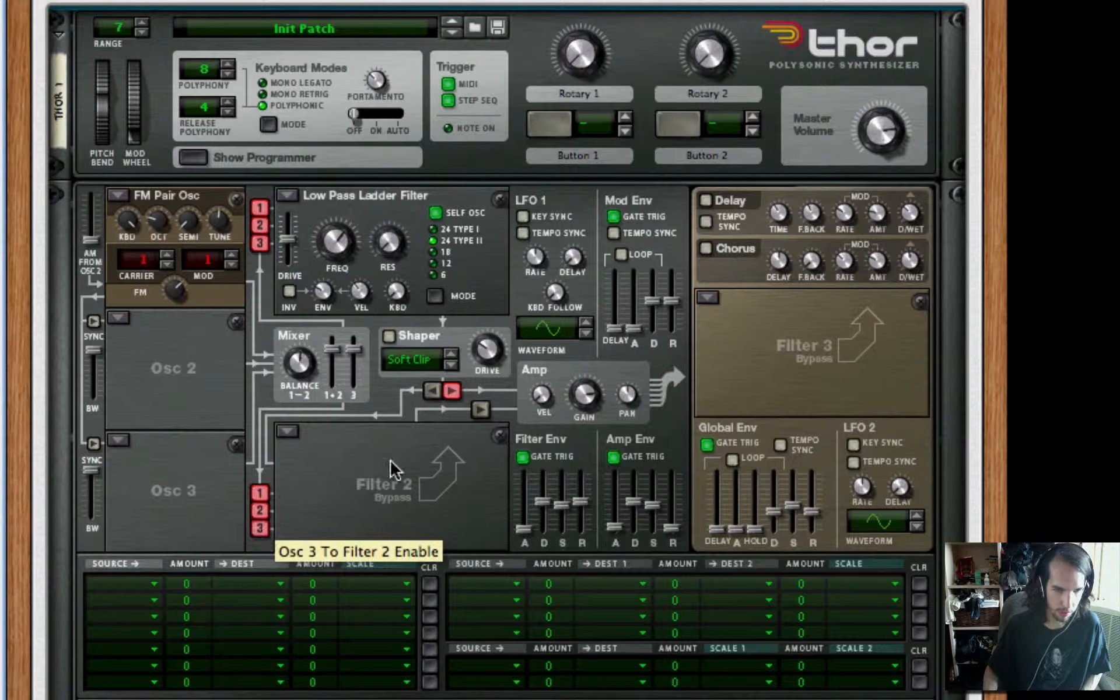
pyautogui.click(435, 392)
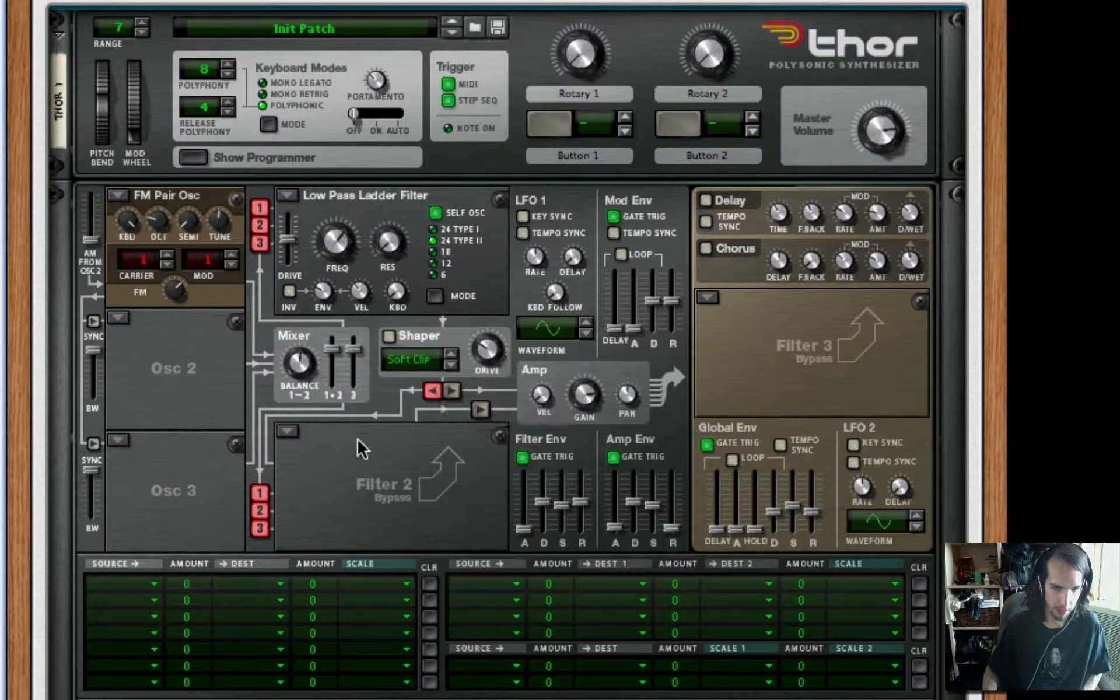
# Route Filter 2 into the amp and raise oscillator 1's AM from oscillator 2 to maximum
pyautogui.click(481, 411)
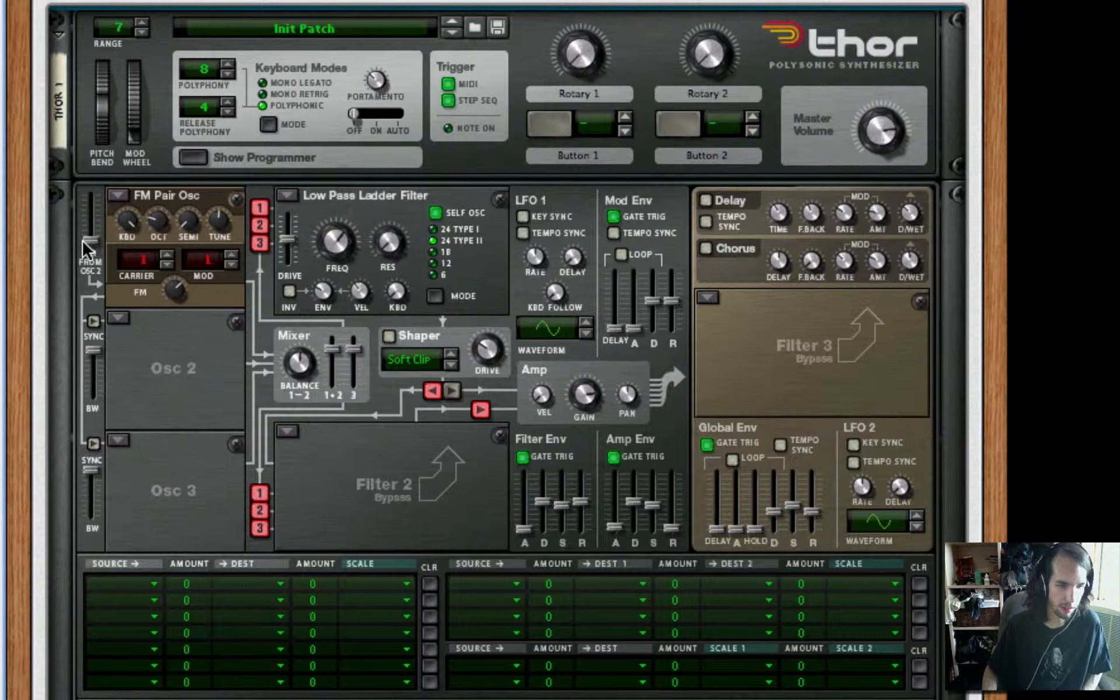
pyautogui.moveTo(91, 207); pyautogui.dragTo(81, 93)
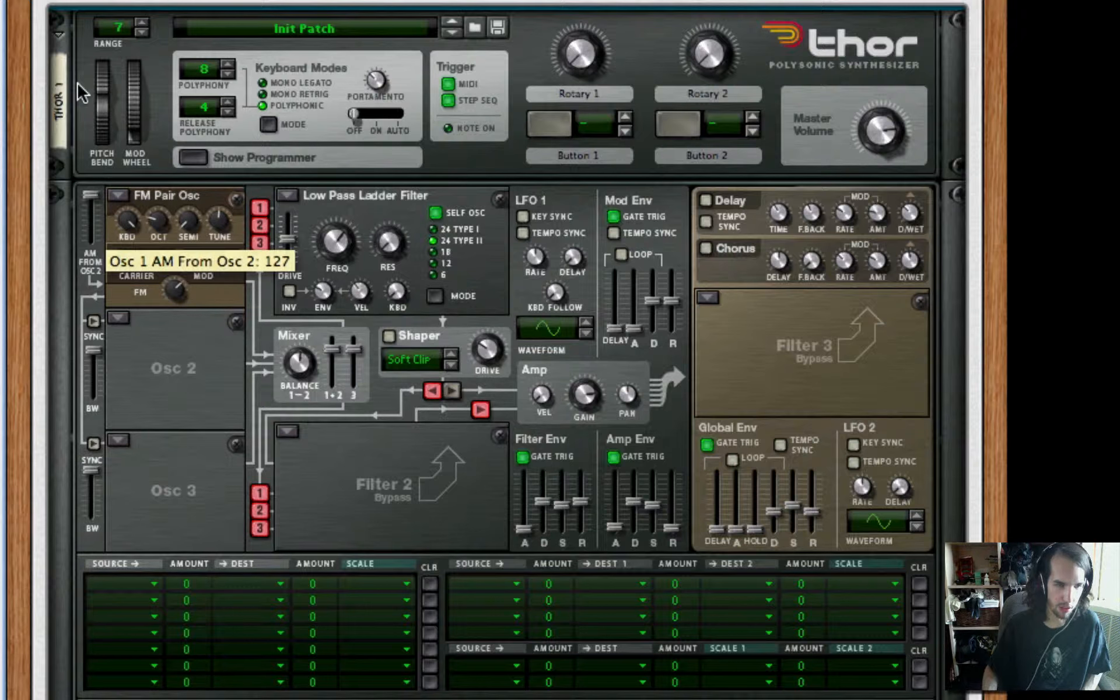
# Set oscillator 2 to Analog at octave 3 with the sine waveform
pyautogui.click(119, 318)
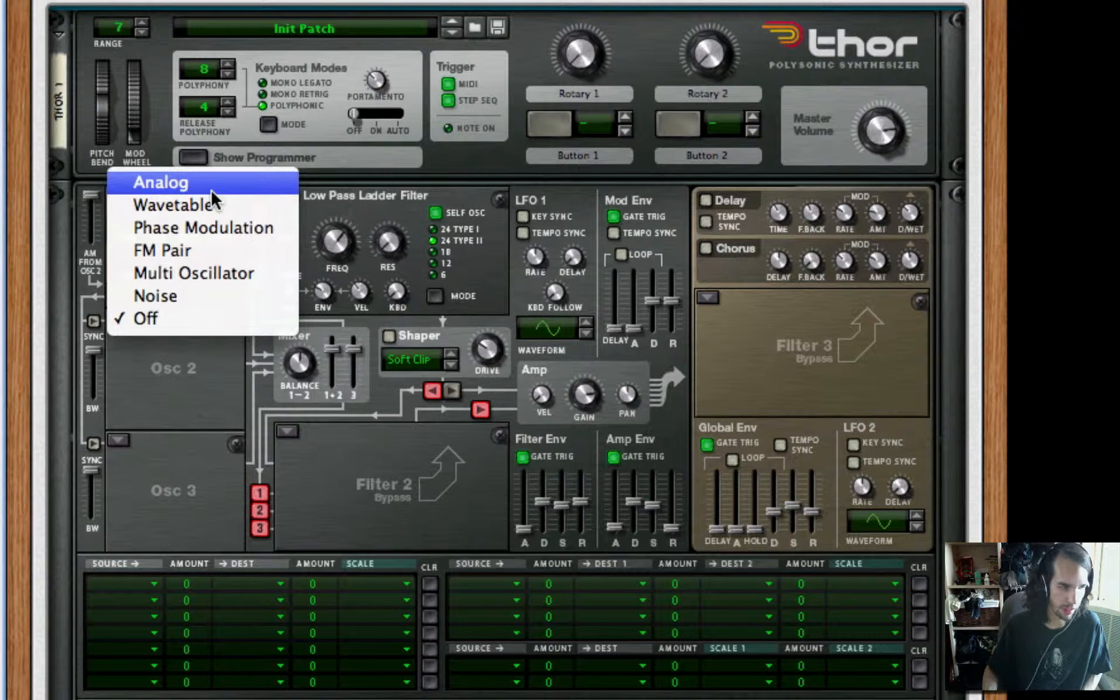
pyautogui.click(211, 188)
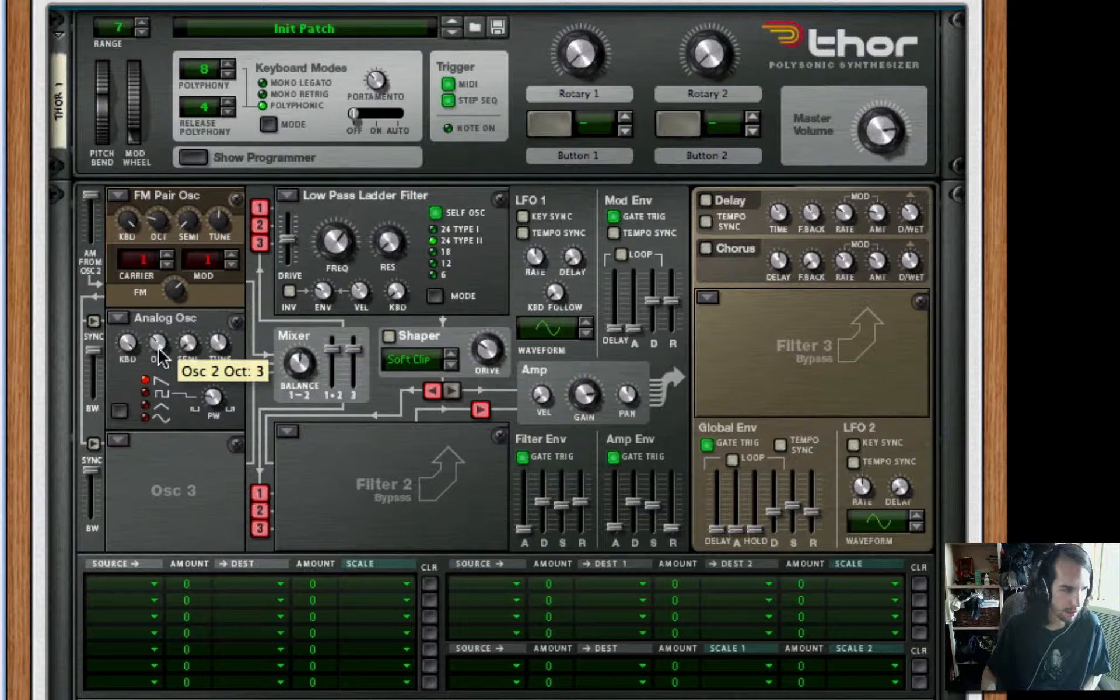
pyautogui.moveTo(162, 358); pyautogui.dragTo(163, 363)
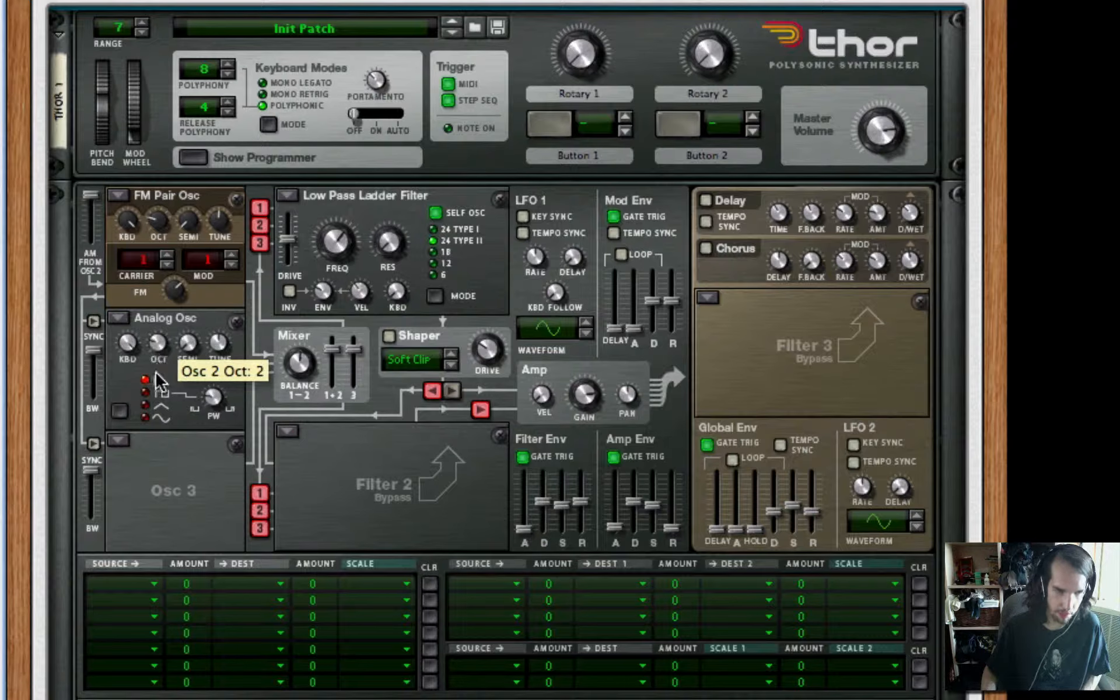
pyautogui.click(151, 418)
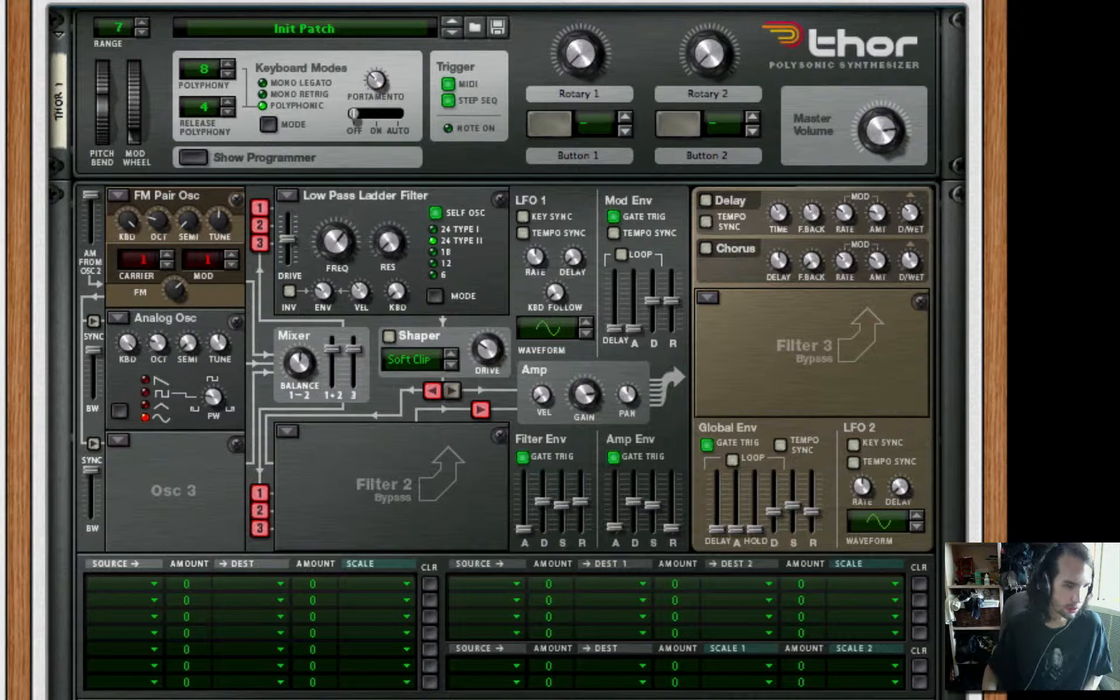
pyautogui.moveTo(212, 393); pyautogui.dragTo(223, 360)
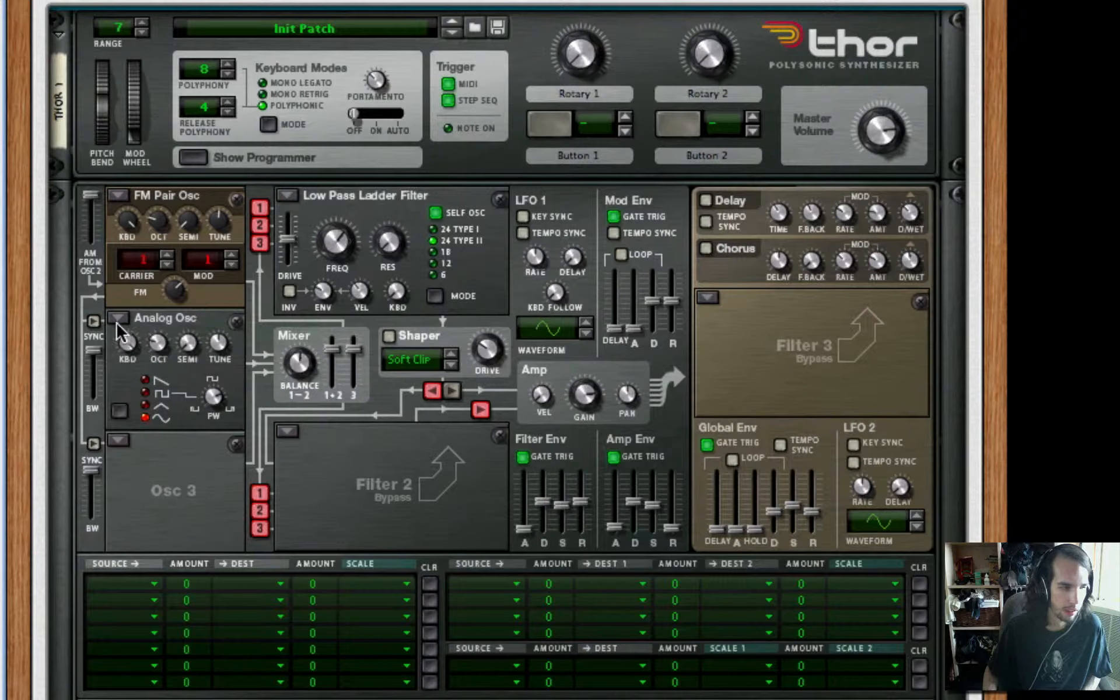
# Enable sync for oscillators 2 and 3, and set oscillator 3 to FM Pair with carrier 9, modulator 3 and slightly more FM
pyautogui.click(94, 321)
pyautogui.click(94, 444)
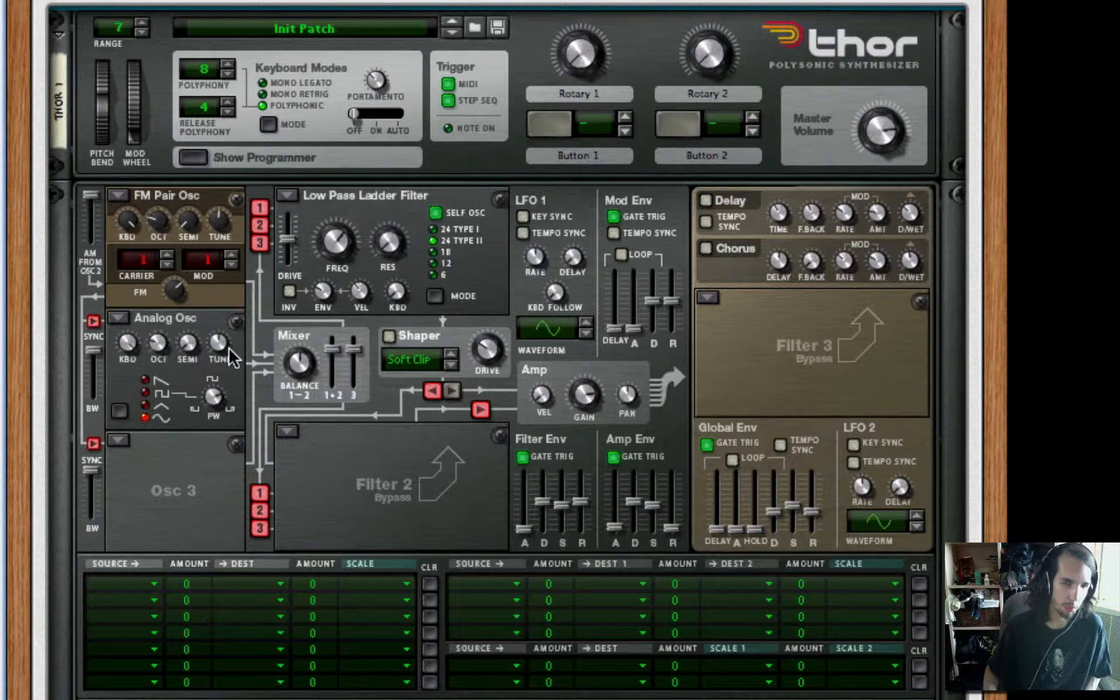
pyautogui.click(120, 441)
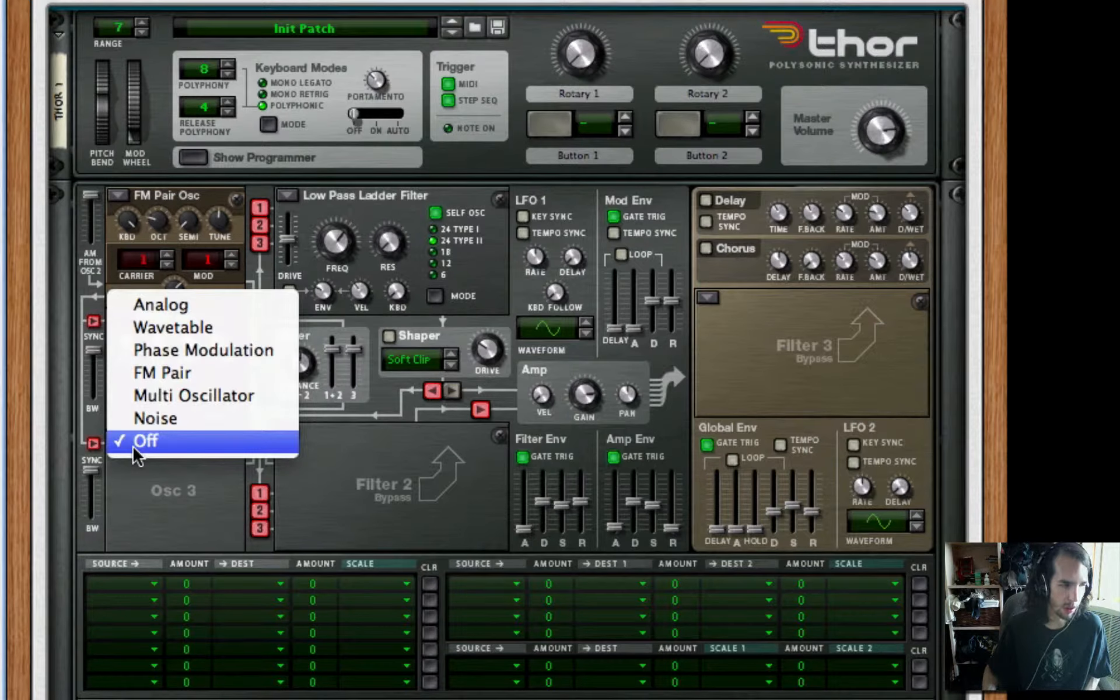
pyautogui.click(150, 373)
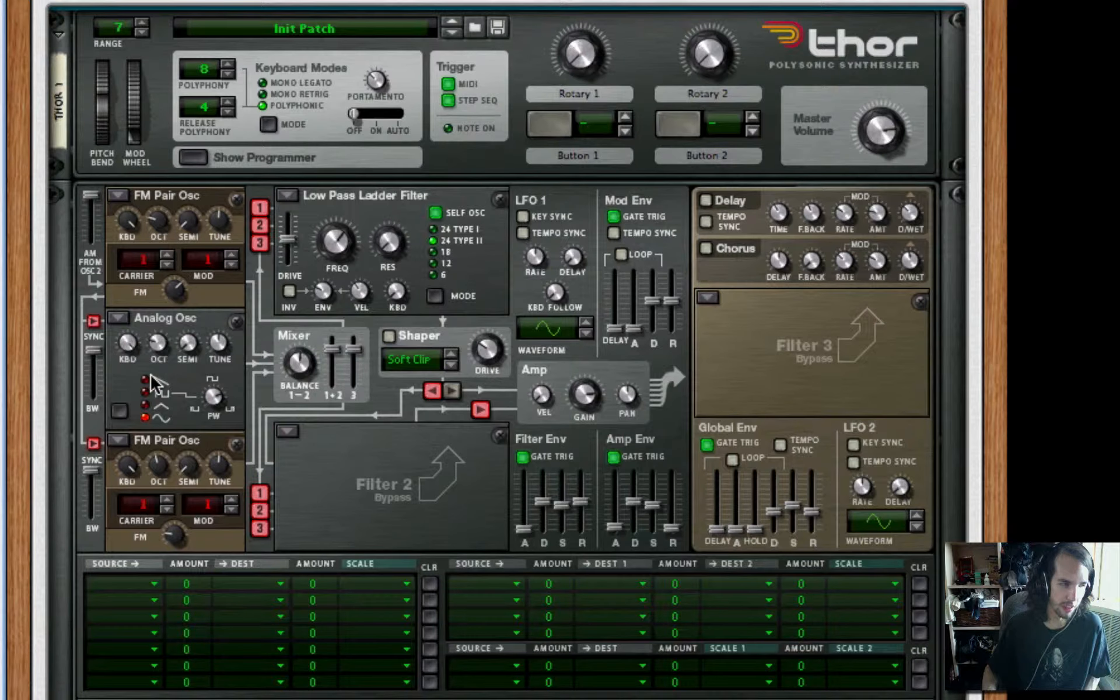
pyautogui.click(168, 500)
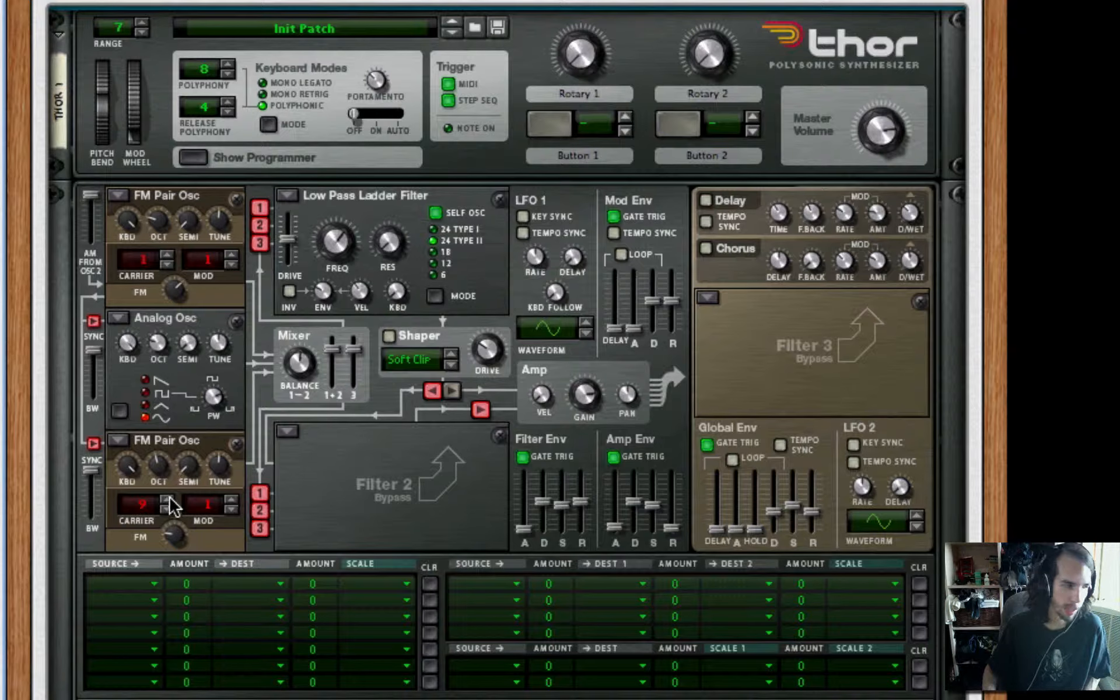
pyautogui.click(231, 500)
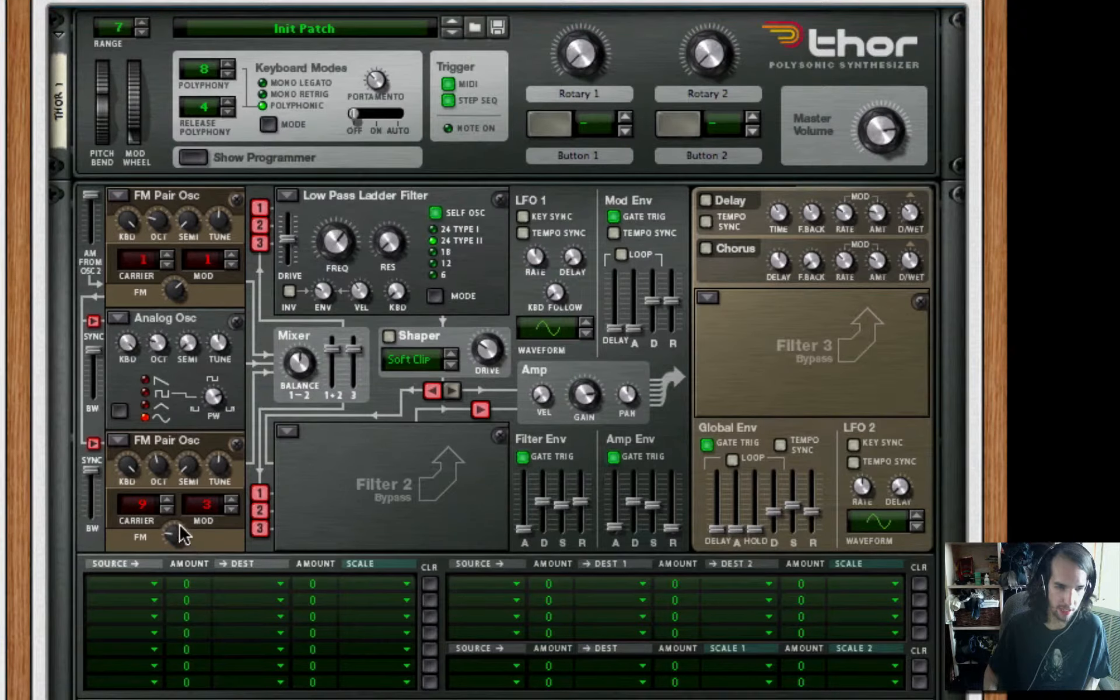
pyautogui.moveTo(179, 530); pyautogui.dragTo(181, 483)
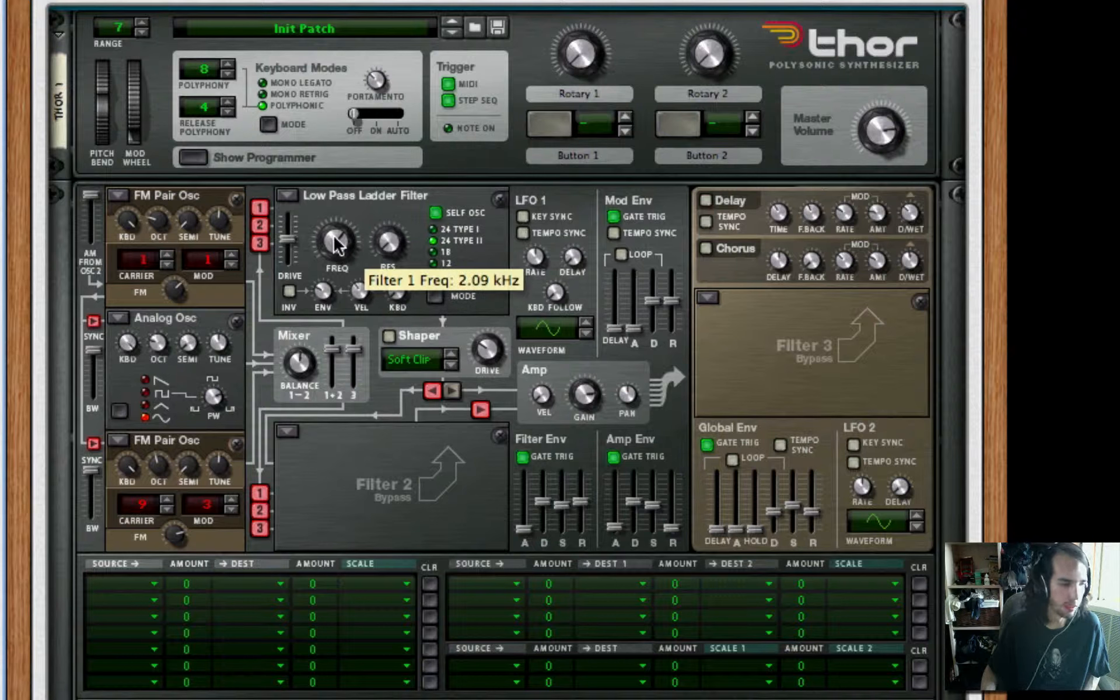
# Change Filter 1 to a Formant filter with slightly lower drive, and turn on the Soft Clip shaper
pyautogui.click(286, 196)
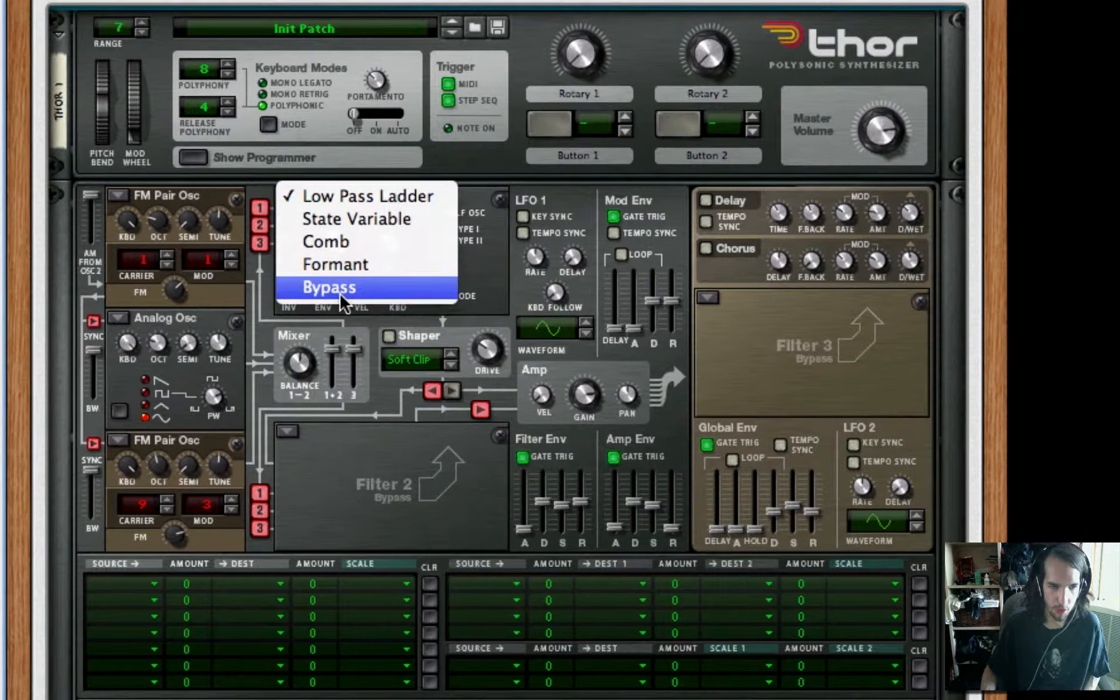
pyautogui.click(344, 267)
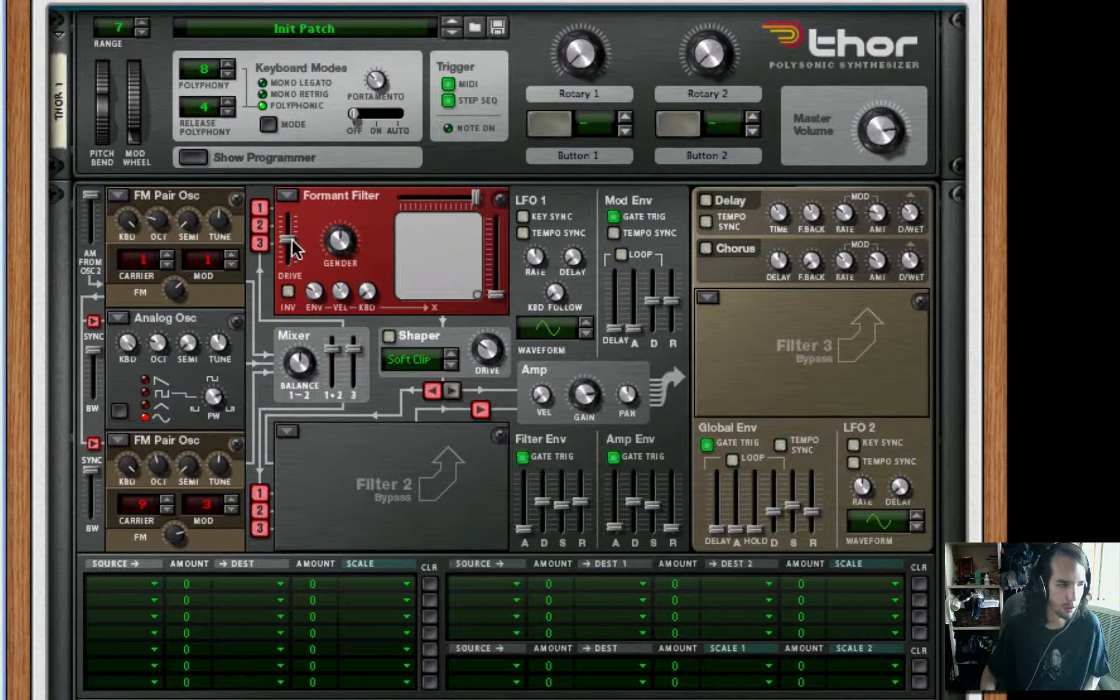
pyautogui.moveTo(291, 242); pyautogui.dragTo(292, 257)
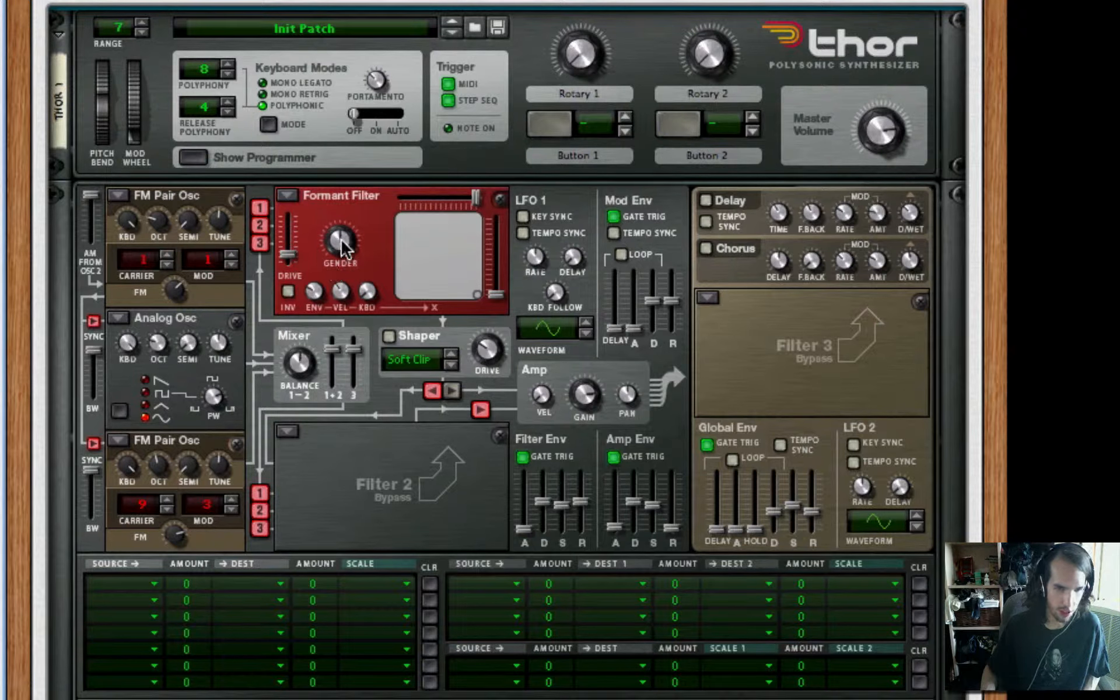
pyautogui.moveTo(344, 272); pyautogui.dragTo(344, 275)
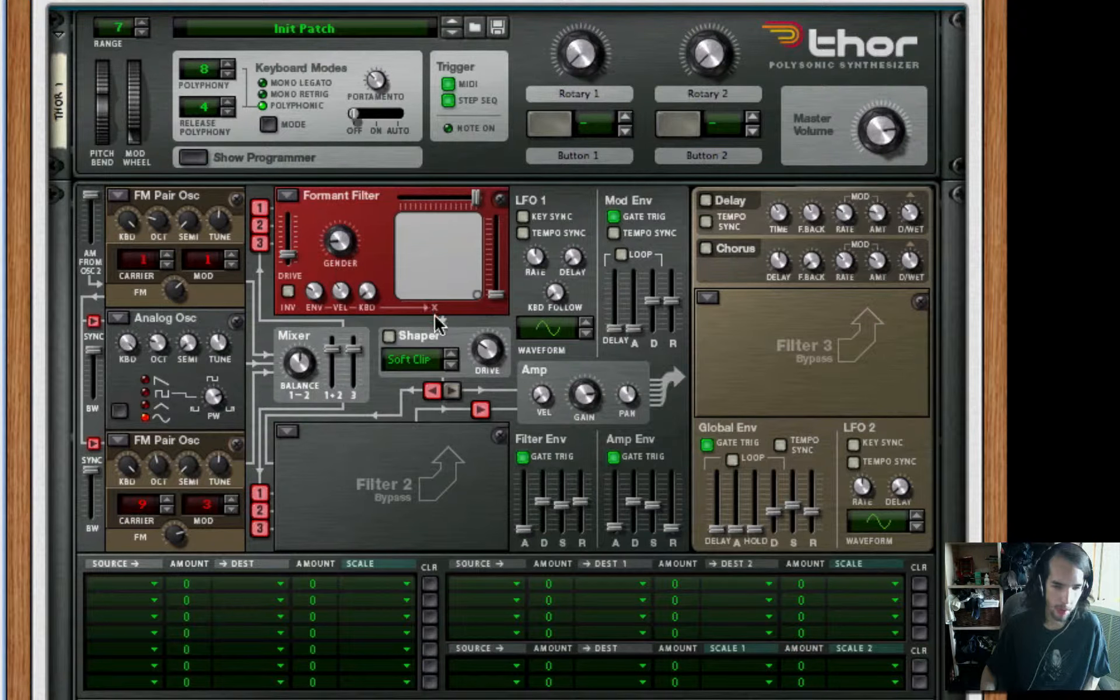
pyautogui.click(390, 336)
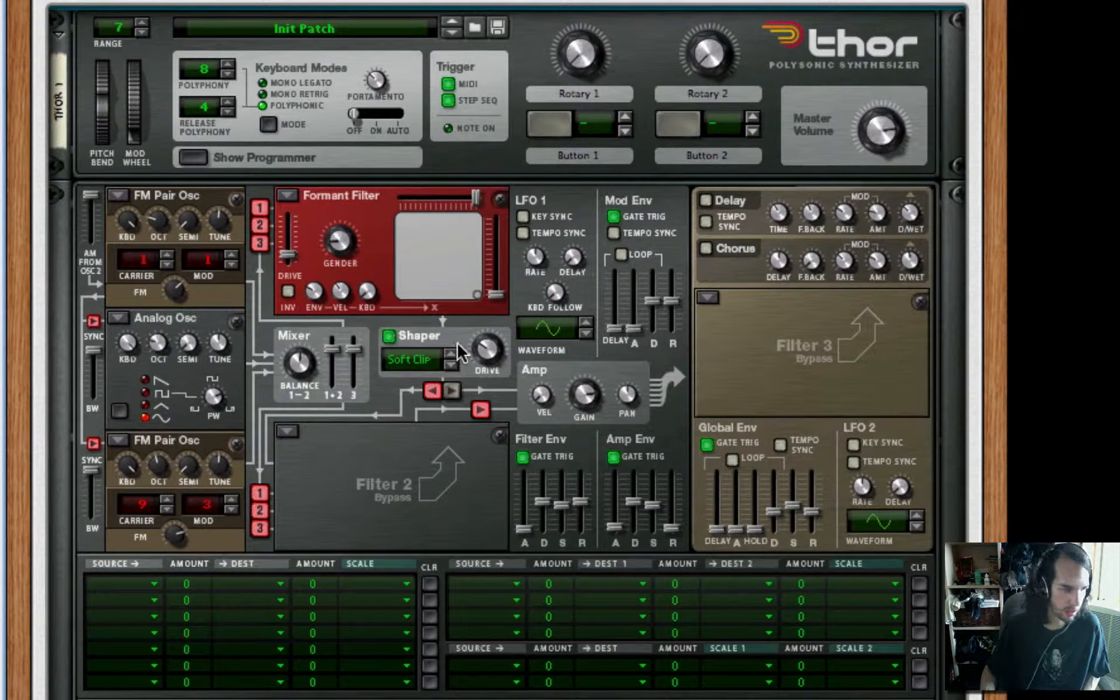
pyautogui.moveTo(488, 349); pyautogui.dragTo(499, 321)
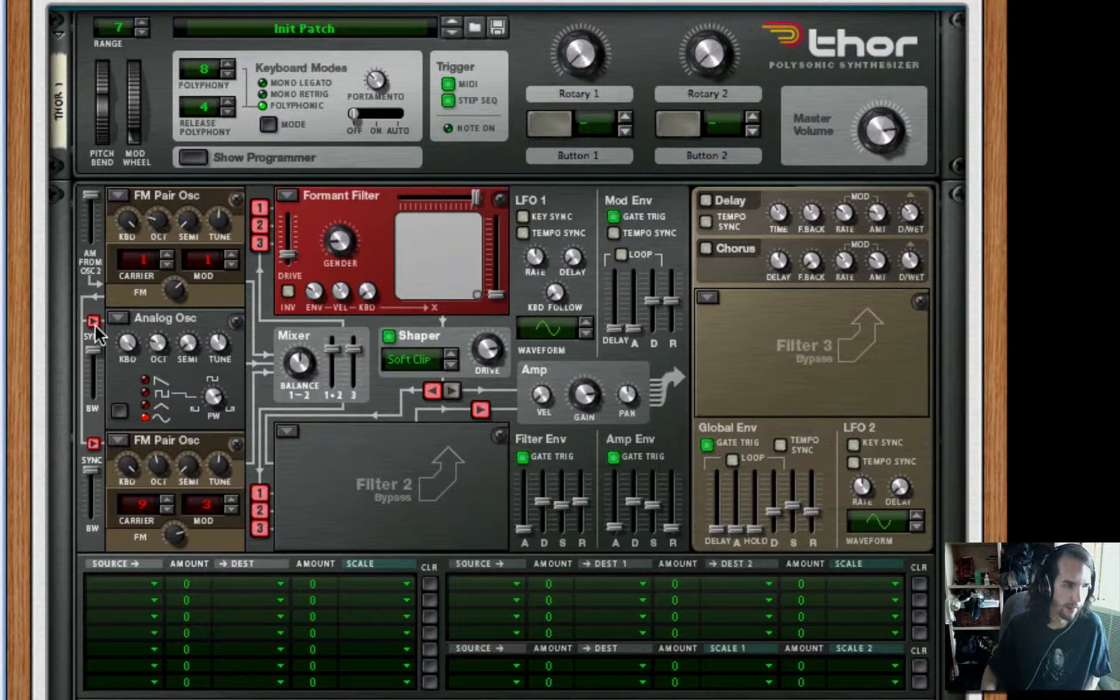
# Turn on key sync and tempo sync for LFO 1, with a rate of 1/8 and the triangle-shaped waveform
pyautogui.click(522, 216)
pyautogui.click(523, 233)
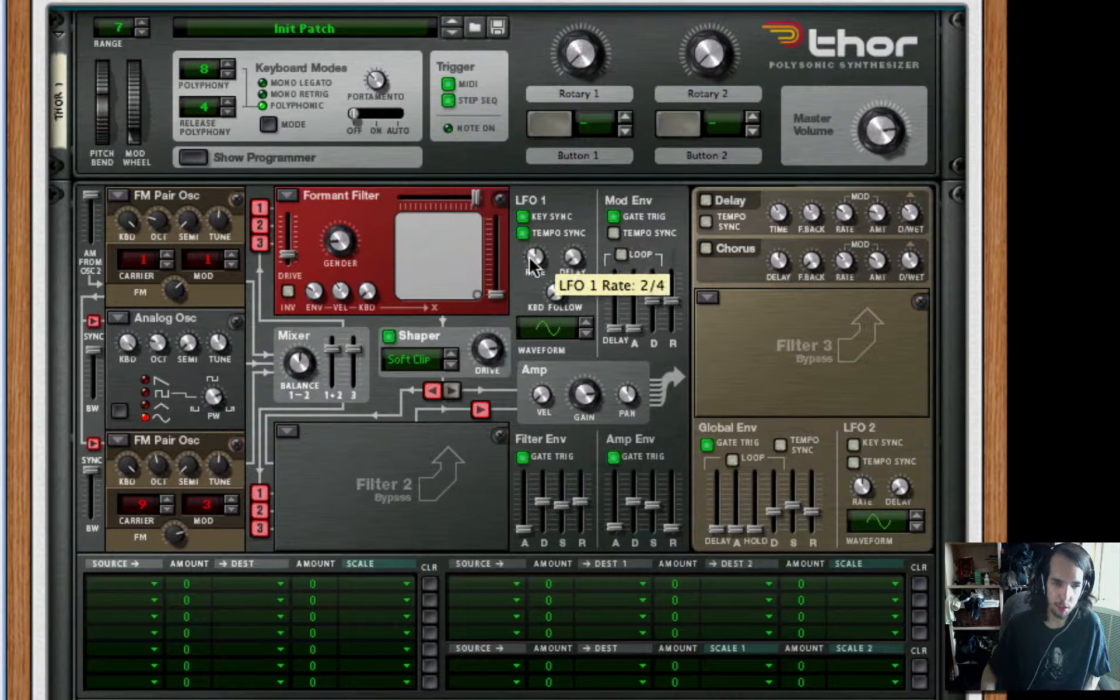
pyautogui.moveTo(529, 254); pyautogui.dragTo(521, 232)
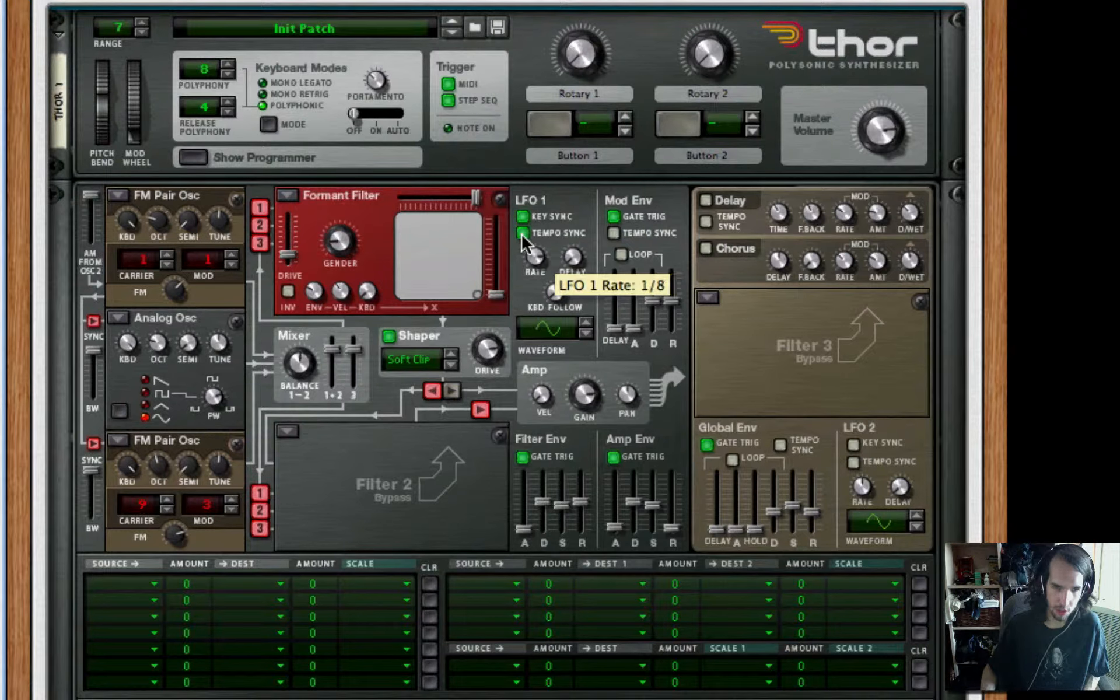
pyautogui.moveTo(569, 329); pyautogui.dragTo(569, 312)
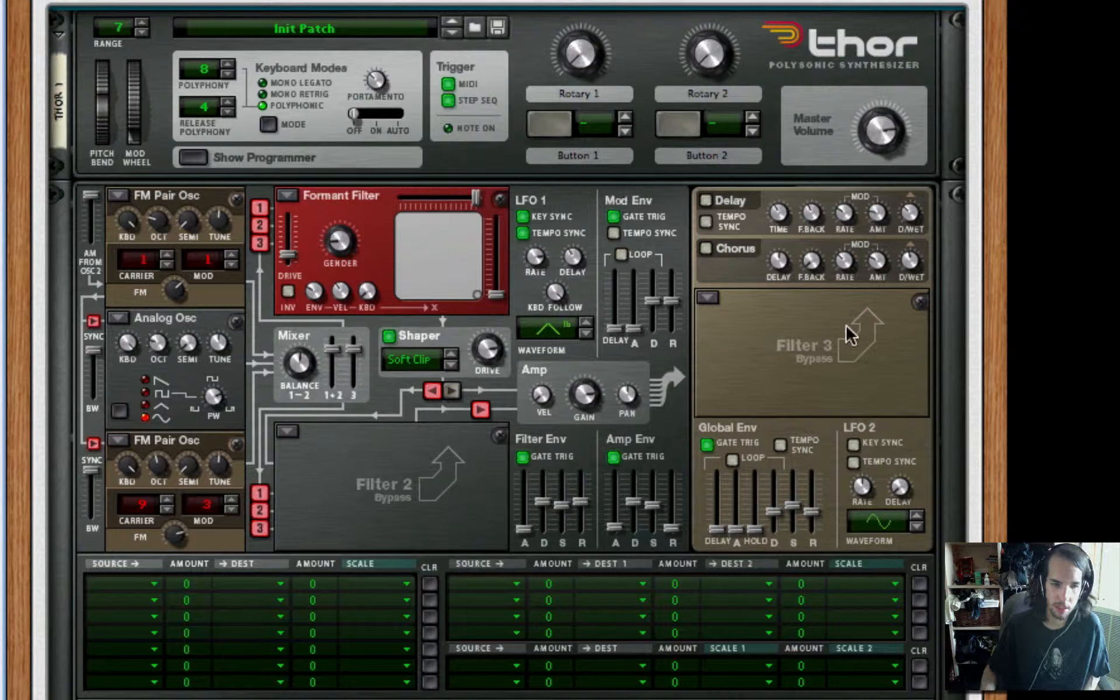
# Set Filter 2 to Low Pass Ladder in mode 6, and raise the amp envelope's decay and sustain to maximum
pyautogui.click(290, 434)
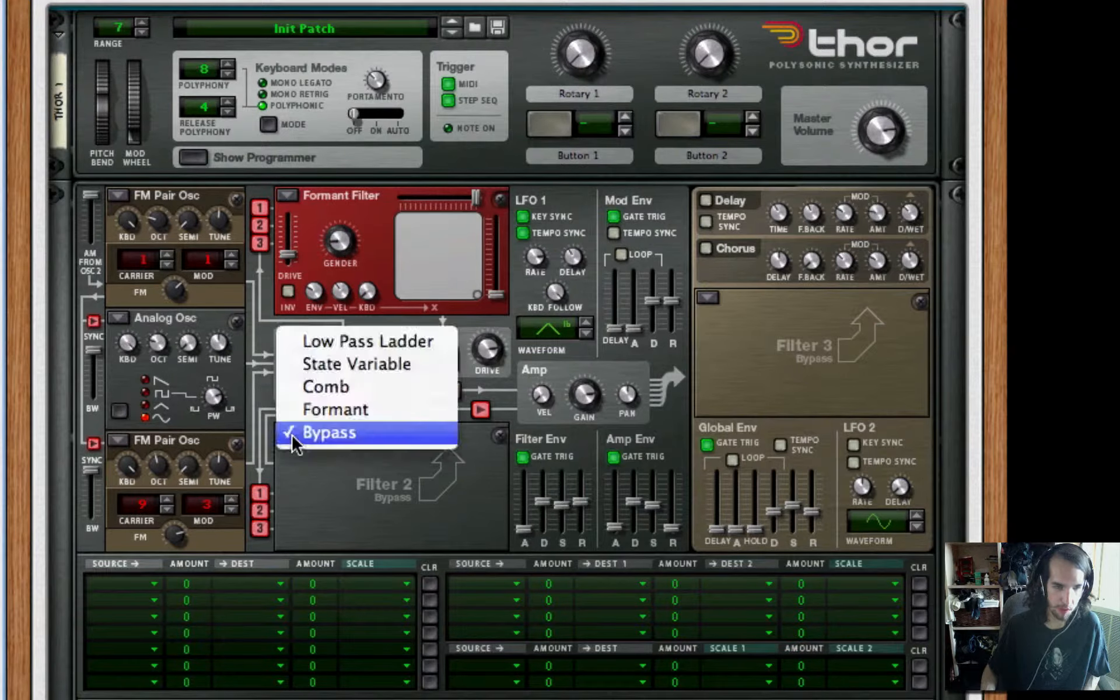
pyautogui.click(387, 341)
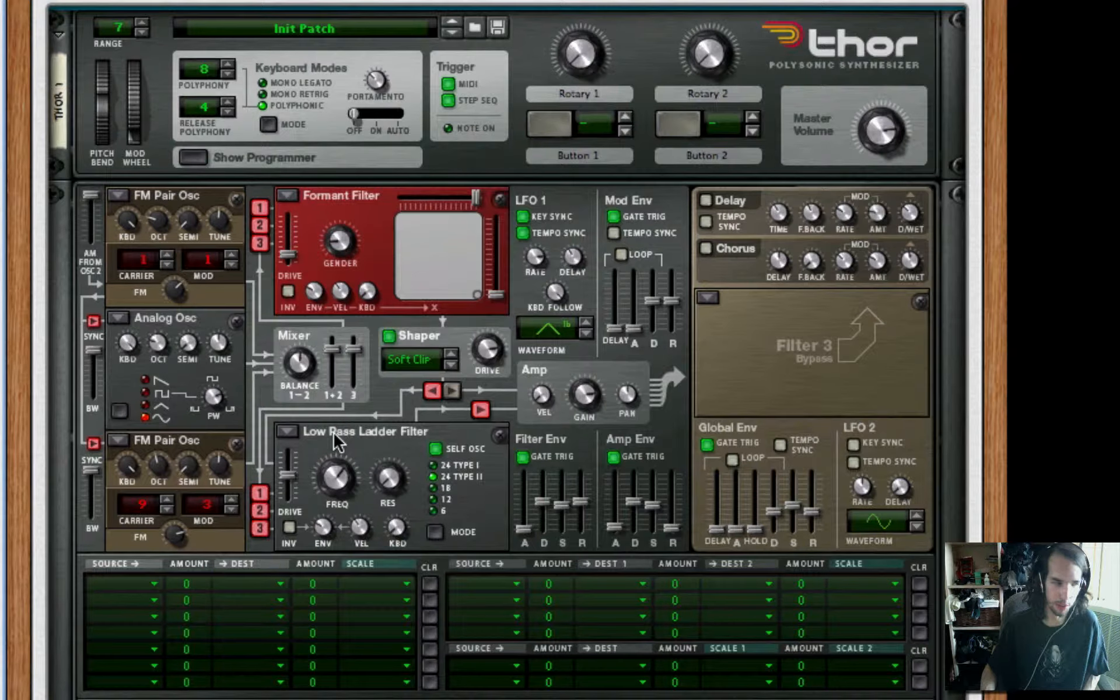
pyautogui.moveTo(337, 489); pyautogui.dragTo(339, 495)
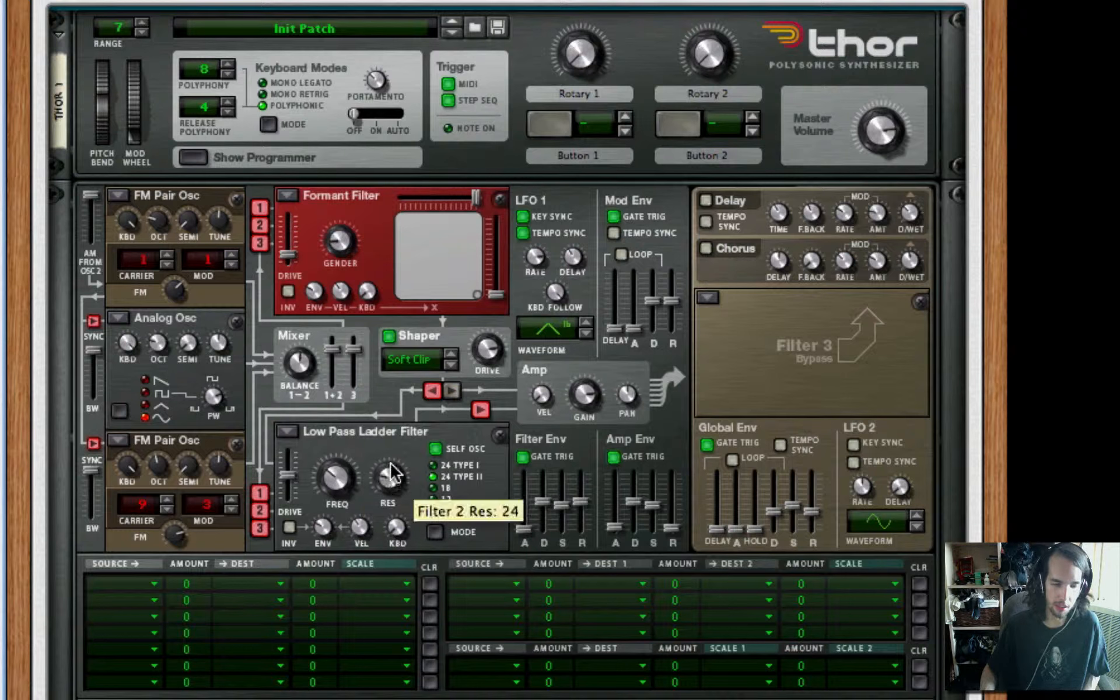
pyautogui.moveTo(391, 474); pyautogui.dragTo(394, 466)
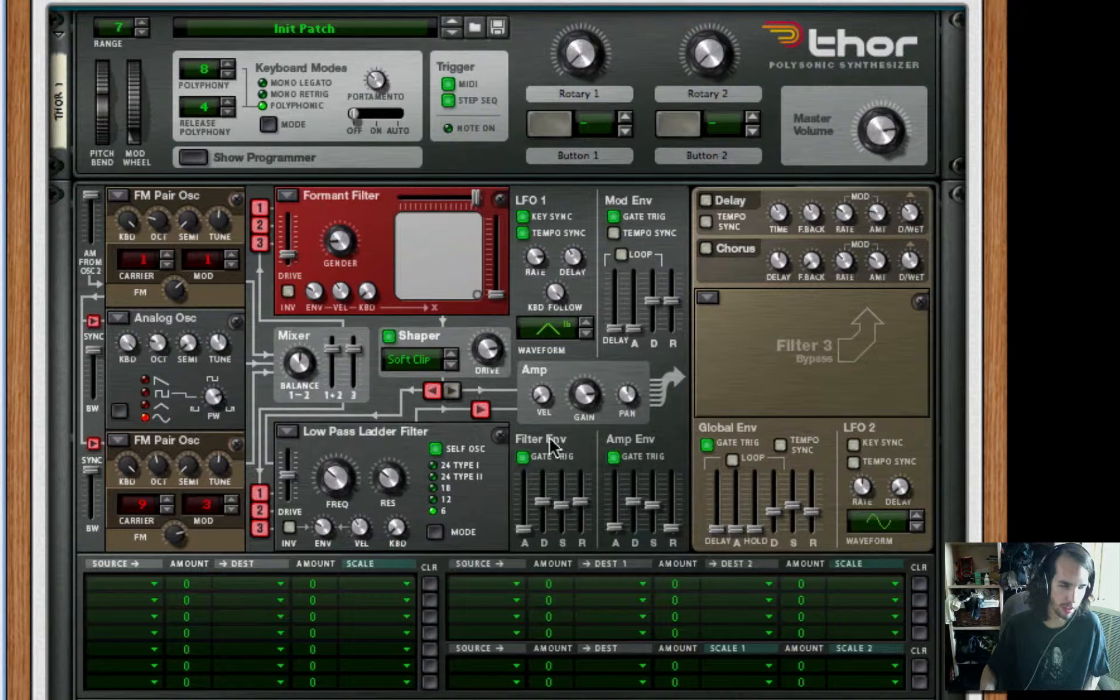
pyautogui.moveTo(636, 507); pyautogui.dragTo(657, 330)
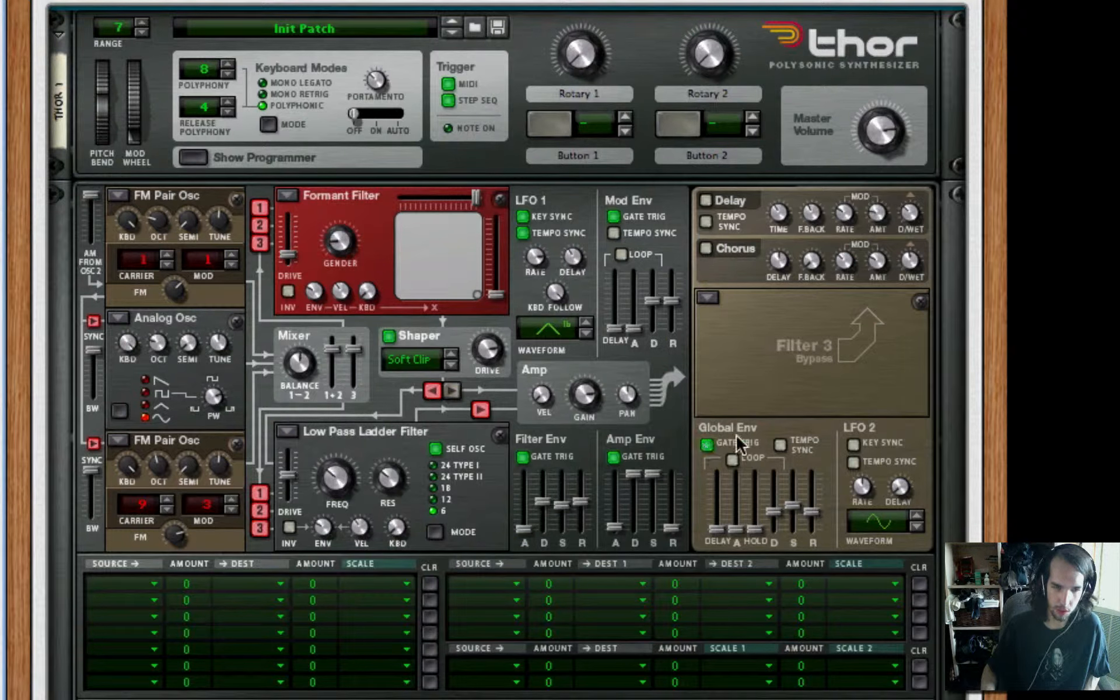
# Turn on loop and tempo sync for the global envelope and raise its attack, hold and sustain
pyautogui.click(731, 458)
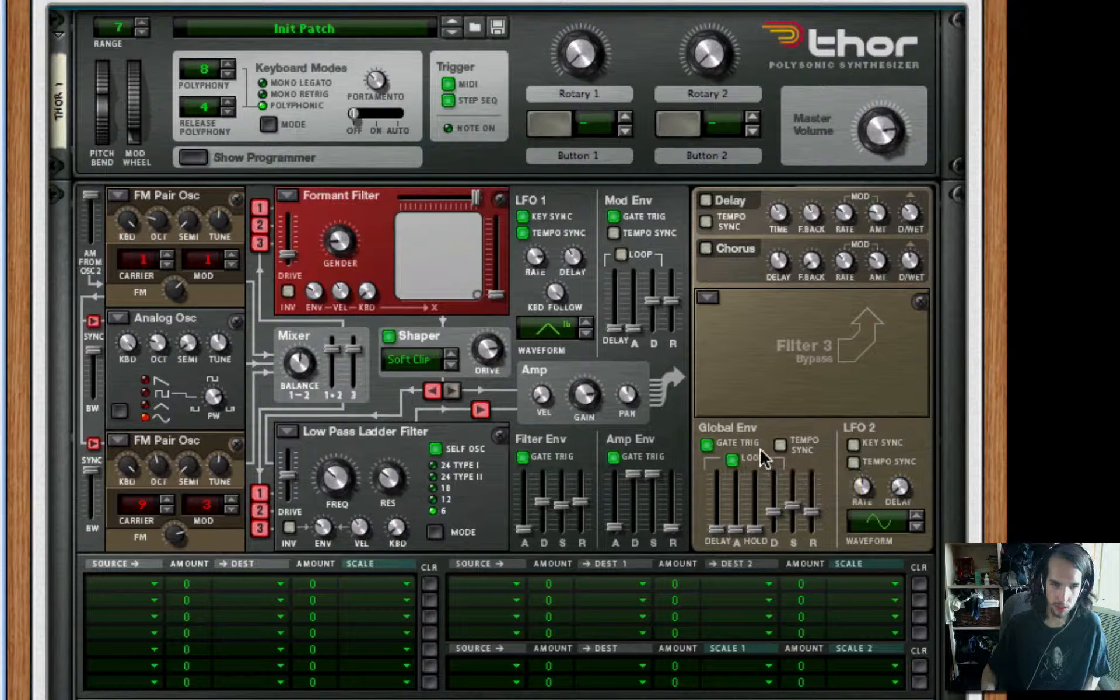
pyautogui.click(779, 443)
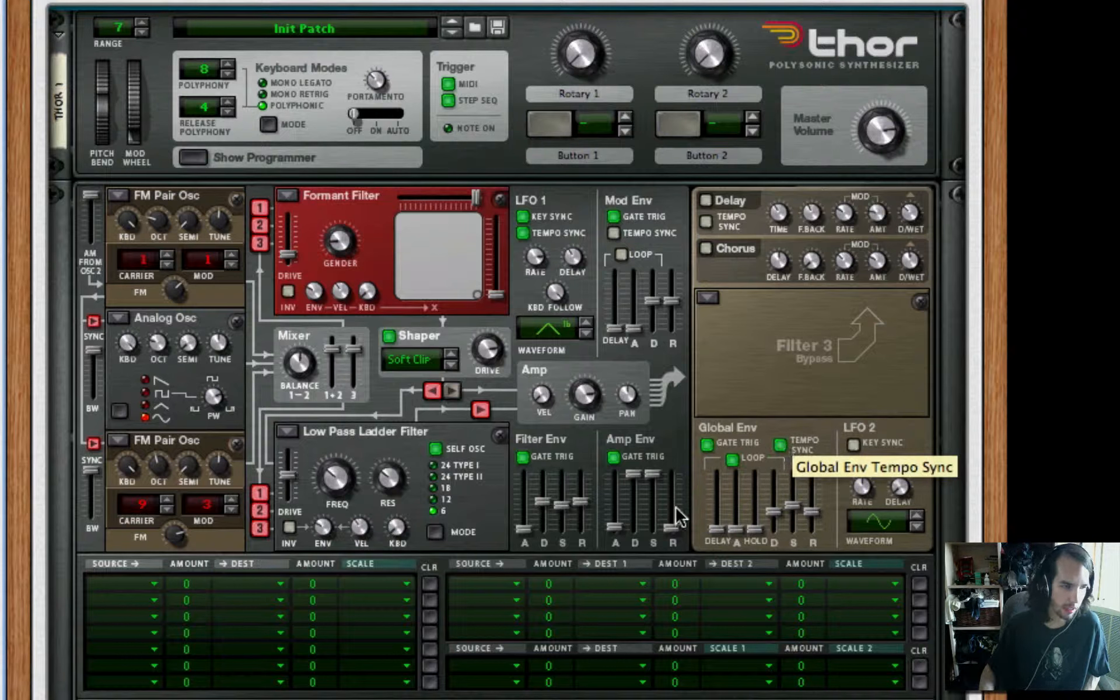
pyautogui.moveTo(735, 529); pyautogui.dragTo(737, 517)
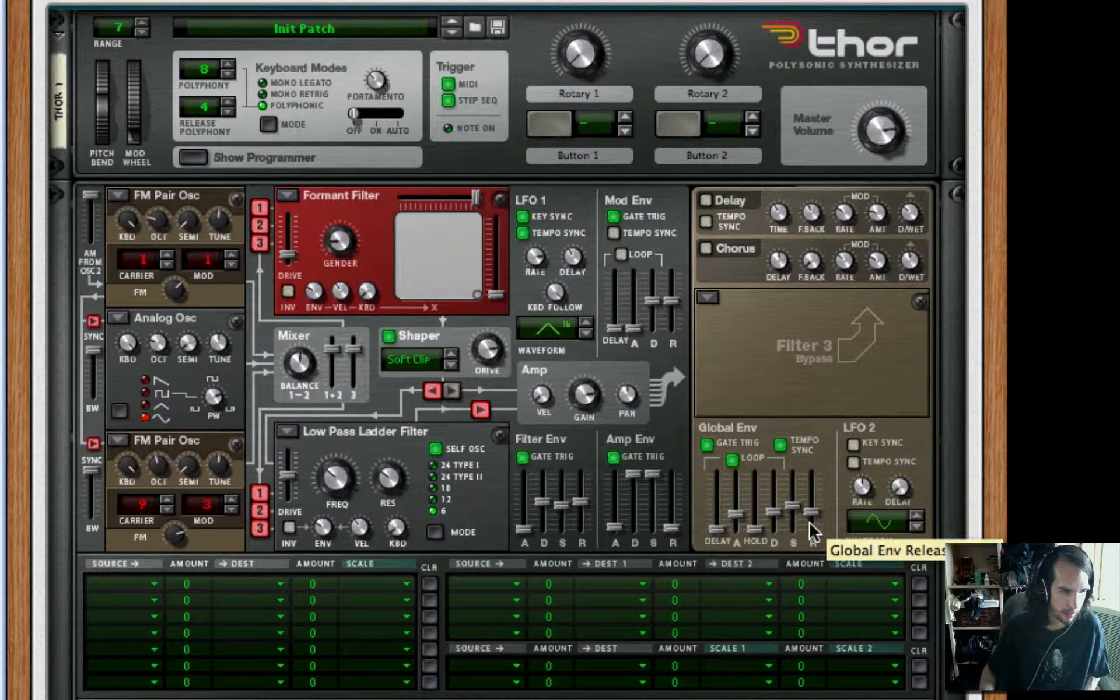
pyautogui.moveTo(755, 529); pyautogui.dragTo(756, 506)
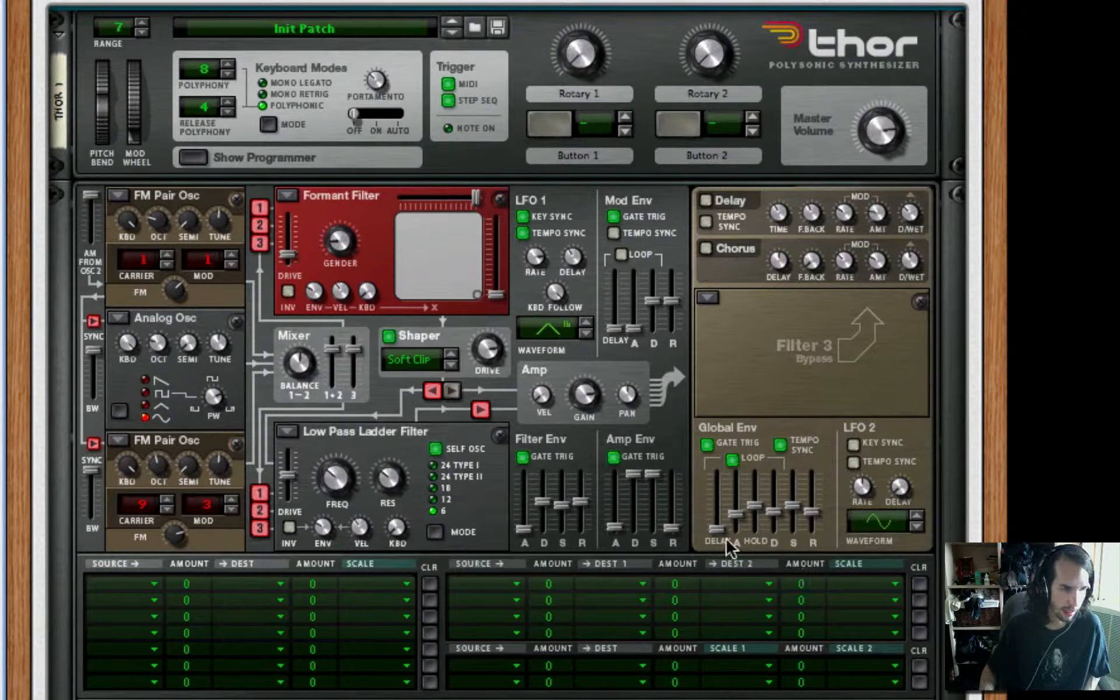
pyautogui.moveTo(773, 538)
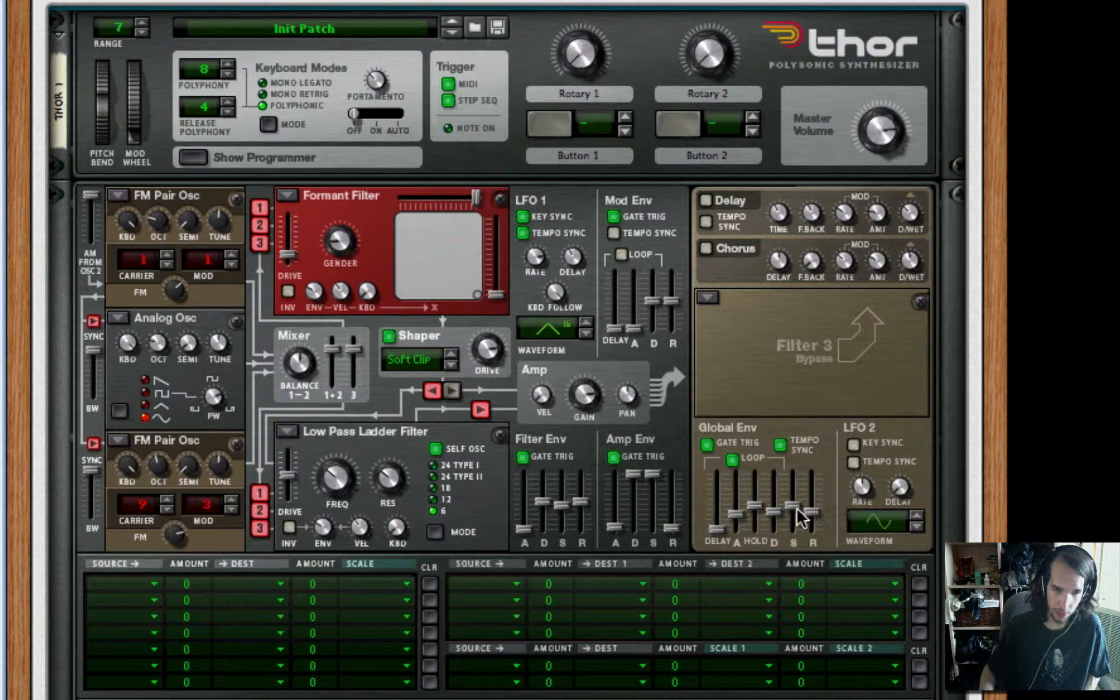
pyautogui.moveTo(793, 507); pyautogui.dragTo(797, 486)
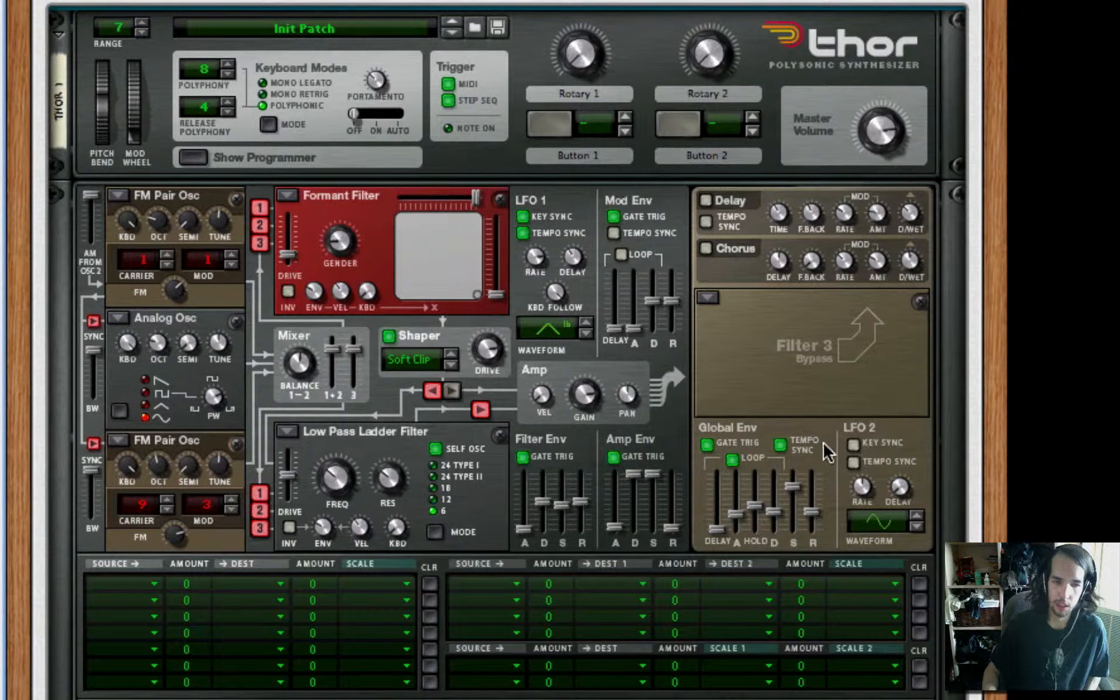
# Turn on key sync and tempo sync for LFO 2, adjust its rate, and choose the triangle-shaped waveform
pyautogui.click(854, 445)
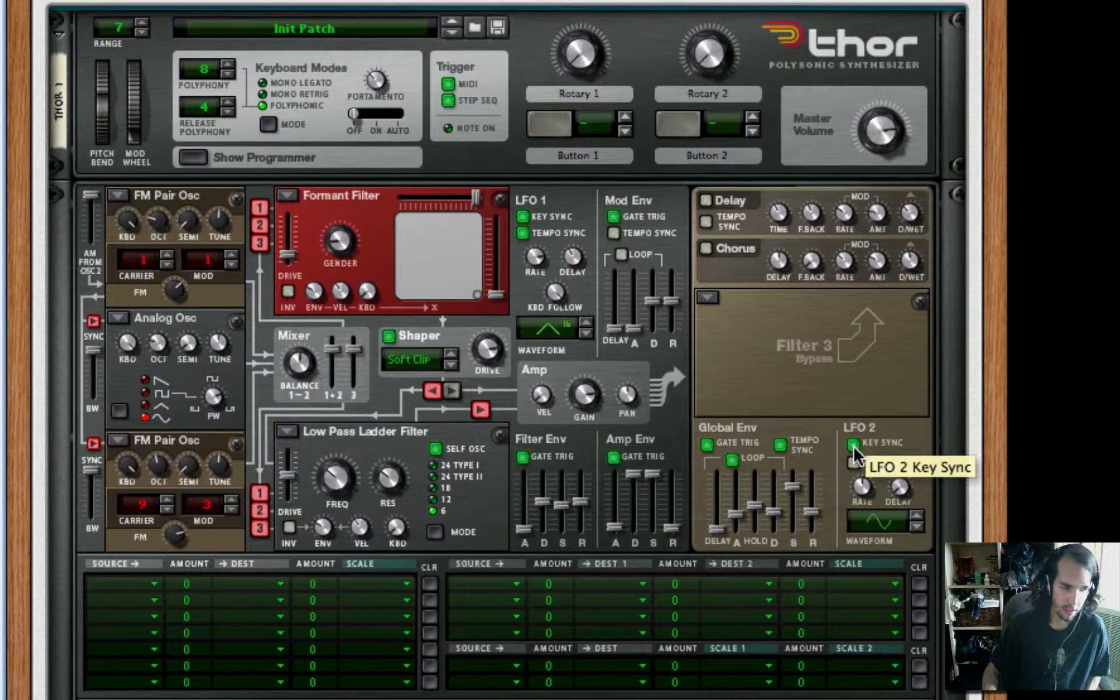
pyautogui.click(853, 463)
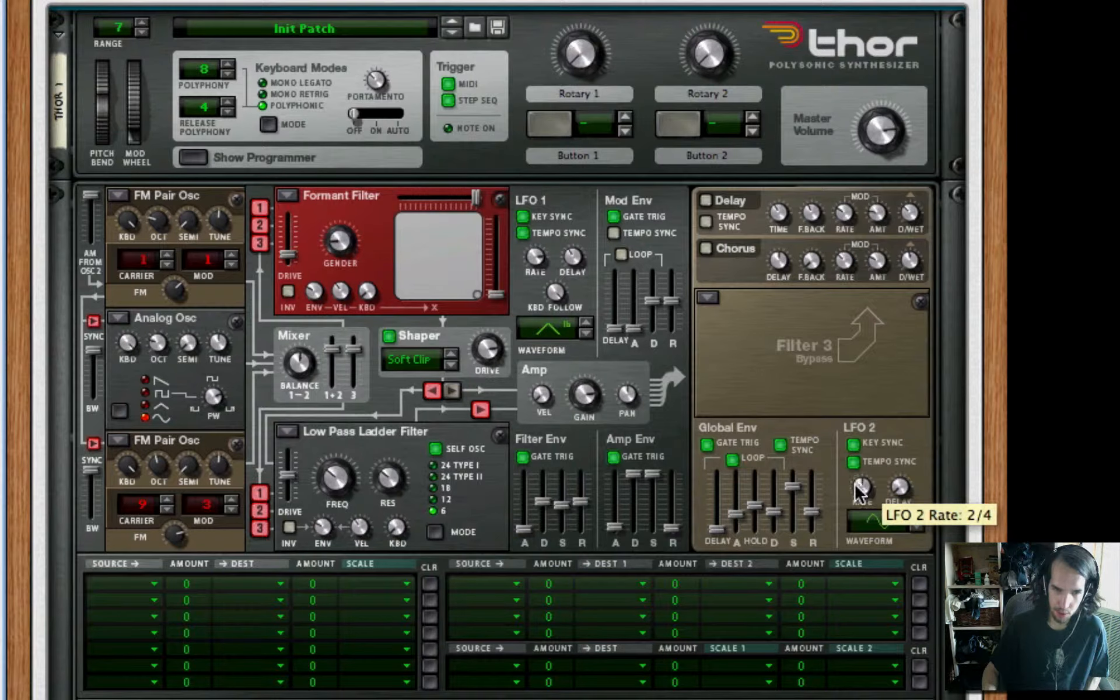
pyautogui.moveTo(861, 492); pyautogui.dragTo(856, 462)
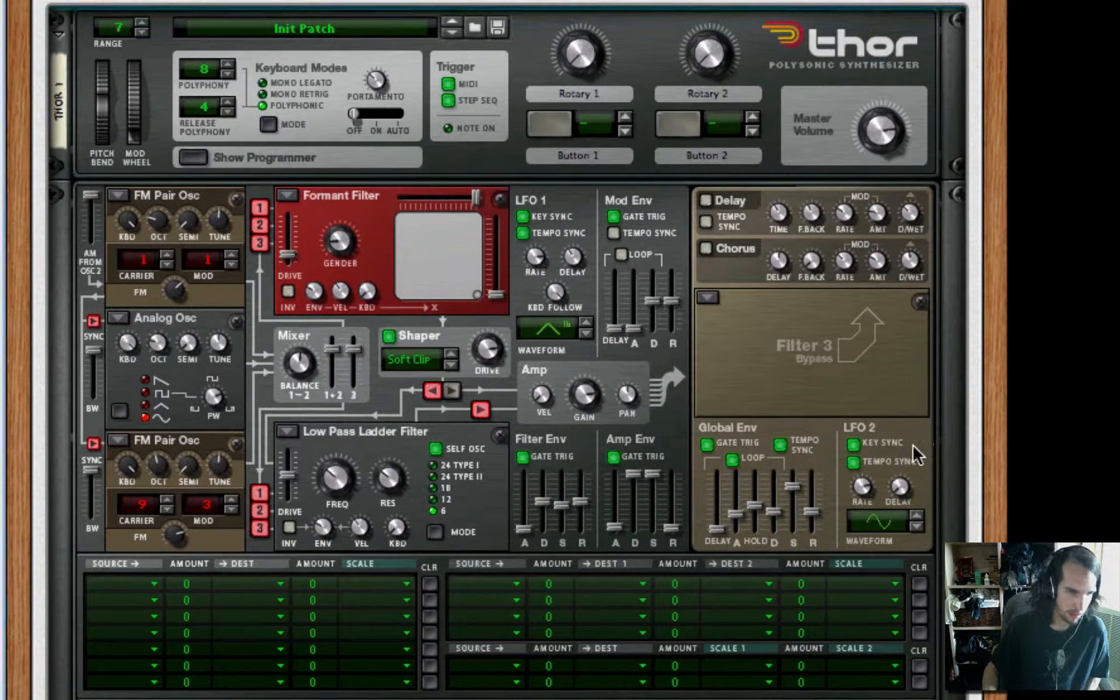
pyautogui.moveTo(877, 517); pyautogui.dragTo(877, 513)
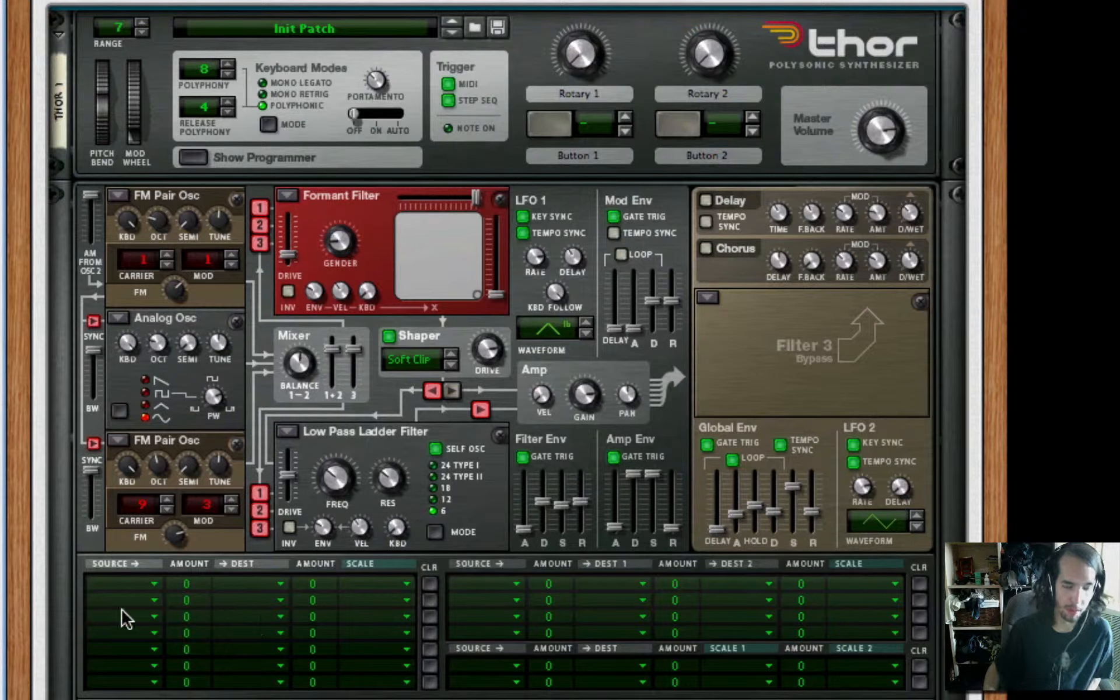
# Route Osc 2 to the Osc 3 FM amount in the first modulation row, with an amount of 100
pyautogui.click(135, 582)
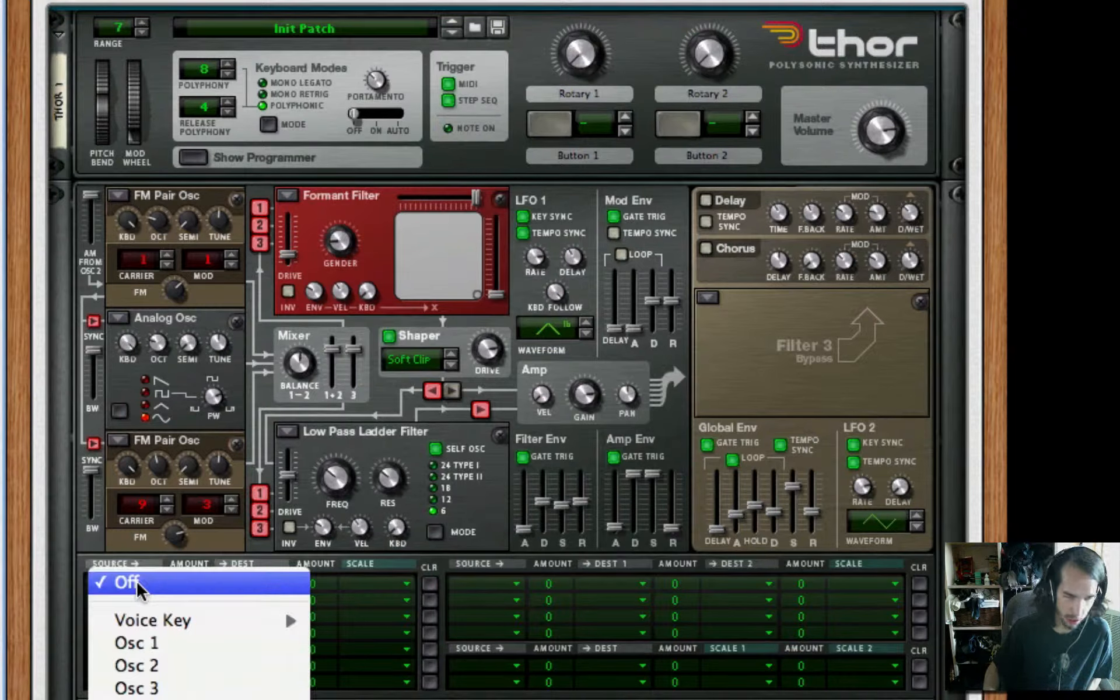
pyautogui.click(149, 665)
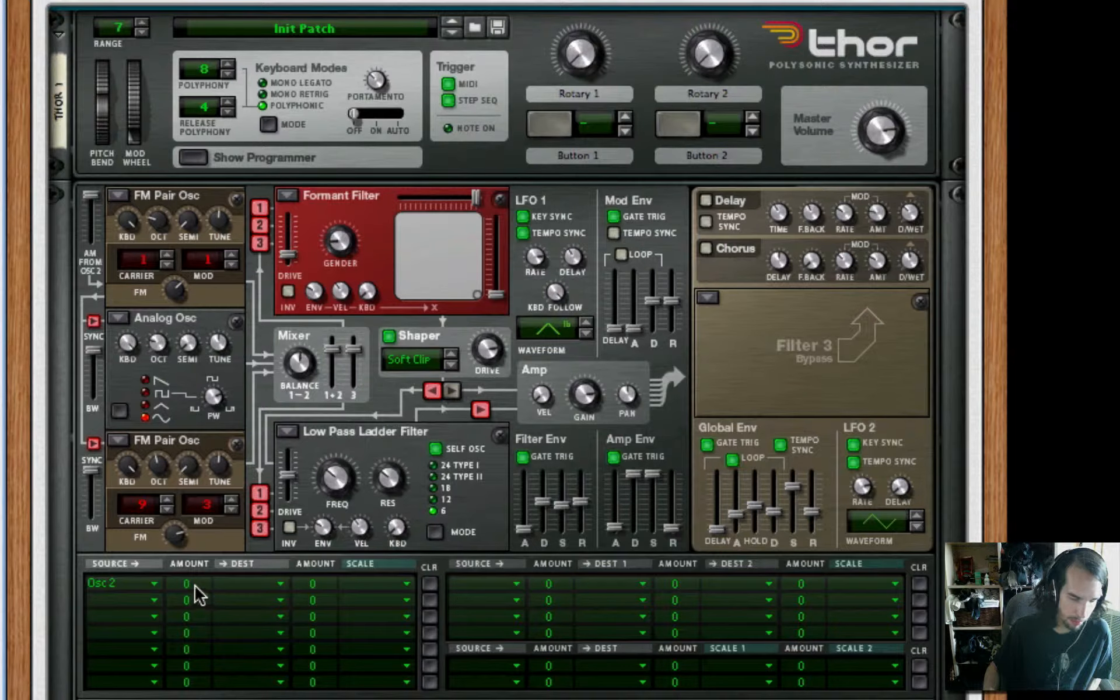
pyautogui.moveTo(199, 595); pyautogui.dragTo(198, 560)
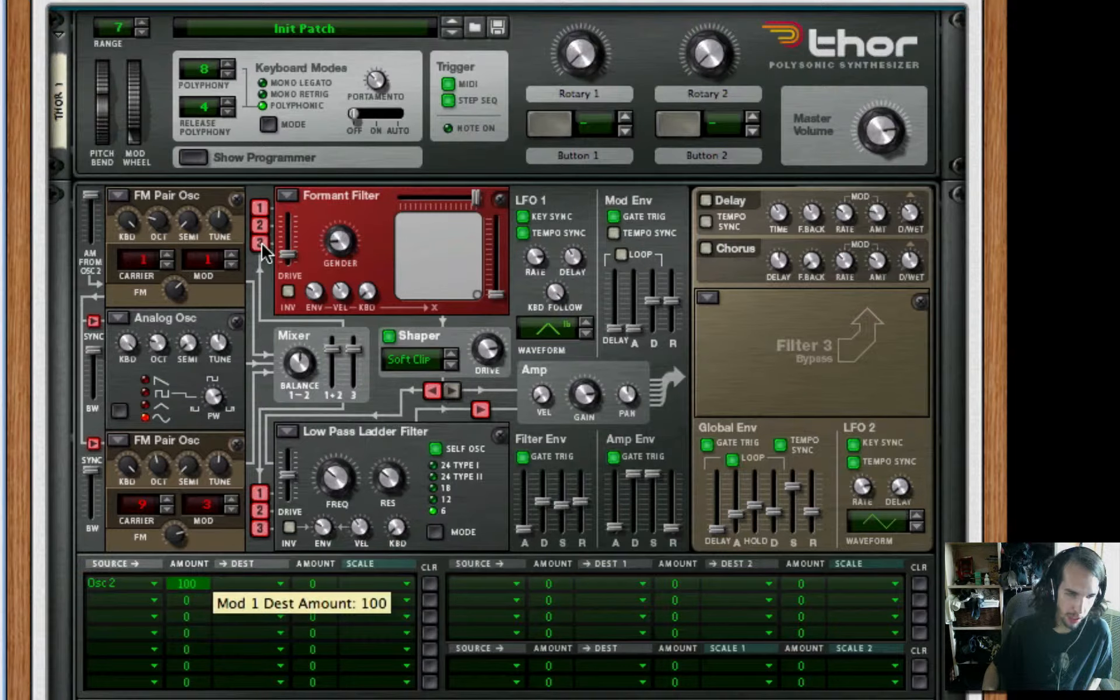
pyautogui.click(257, 585)
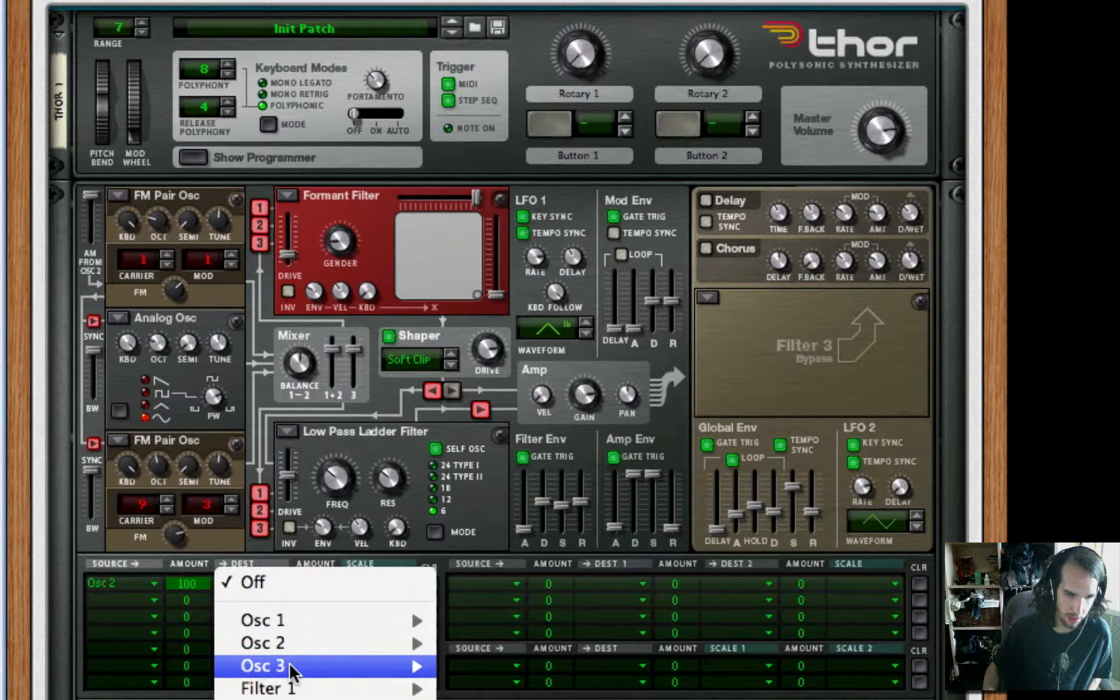
pyautogui.moveTo(288, 668)
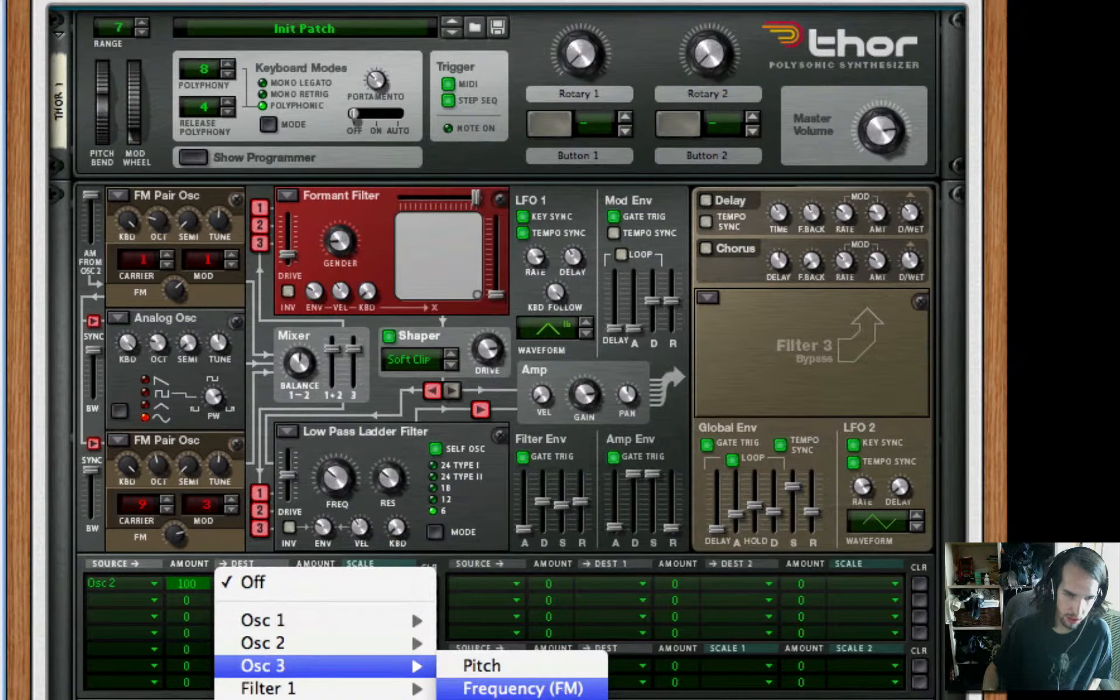
pyautogui.click(523, 689)
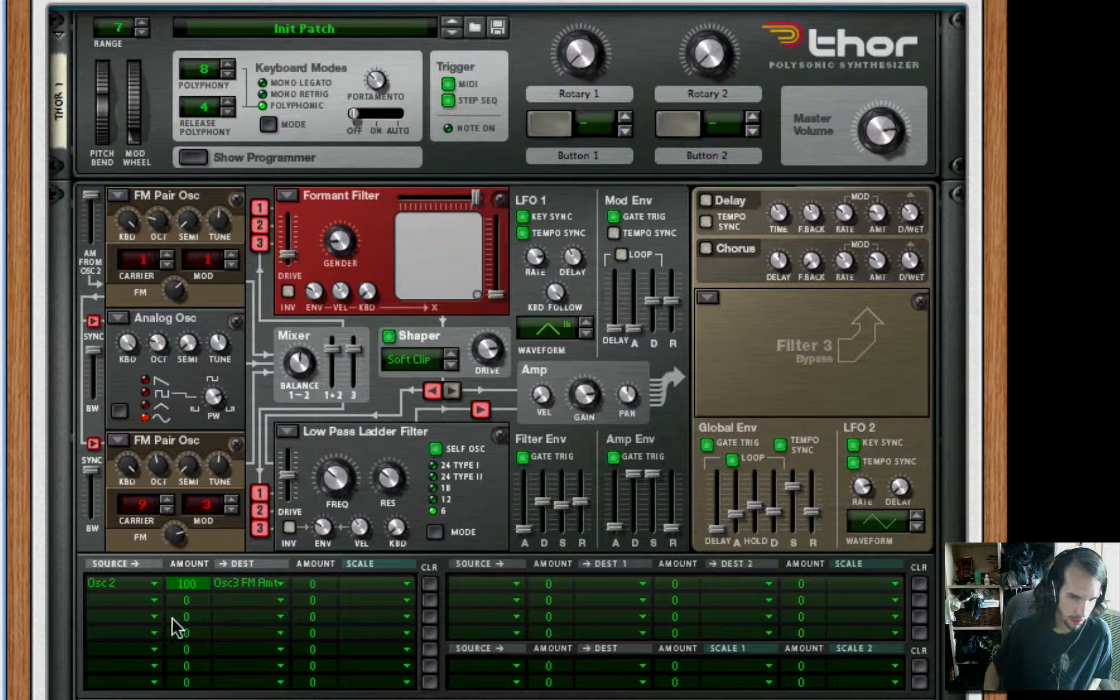
# Route Osc 3 to Shaper Drive in the second modulation row, with an amount of 35
pyautogui.click(138, 599)
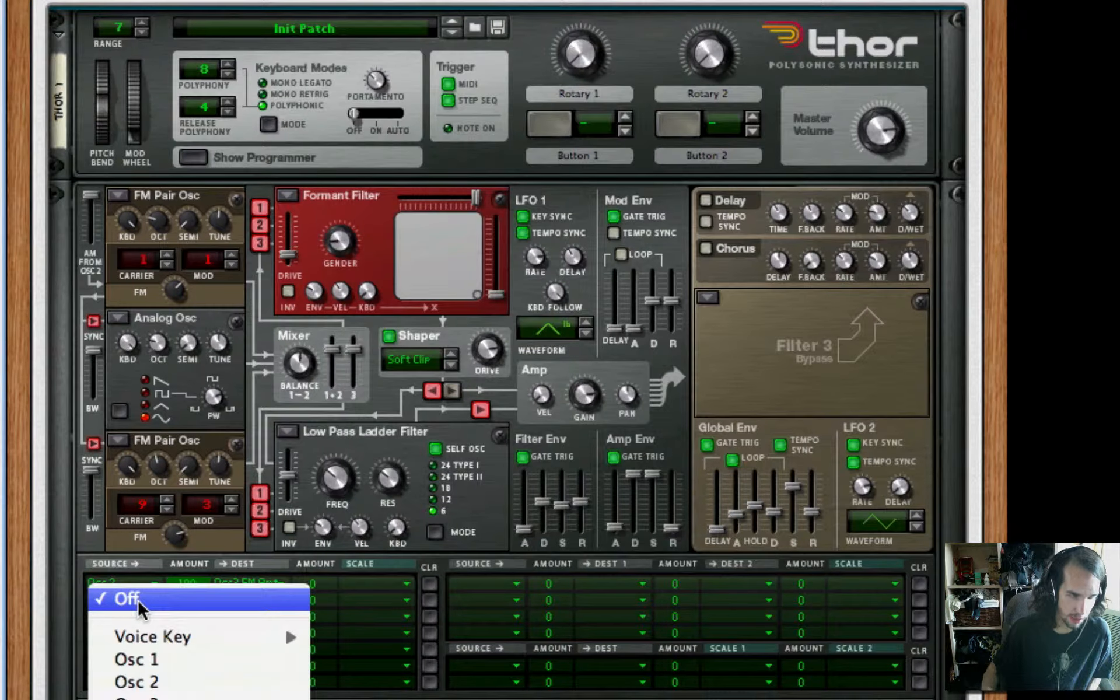
pyautogui.click(137, 698)
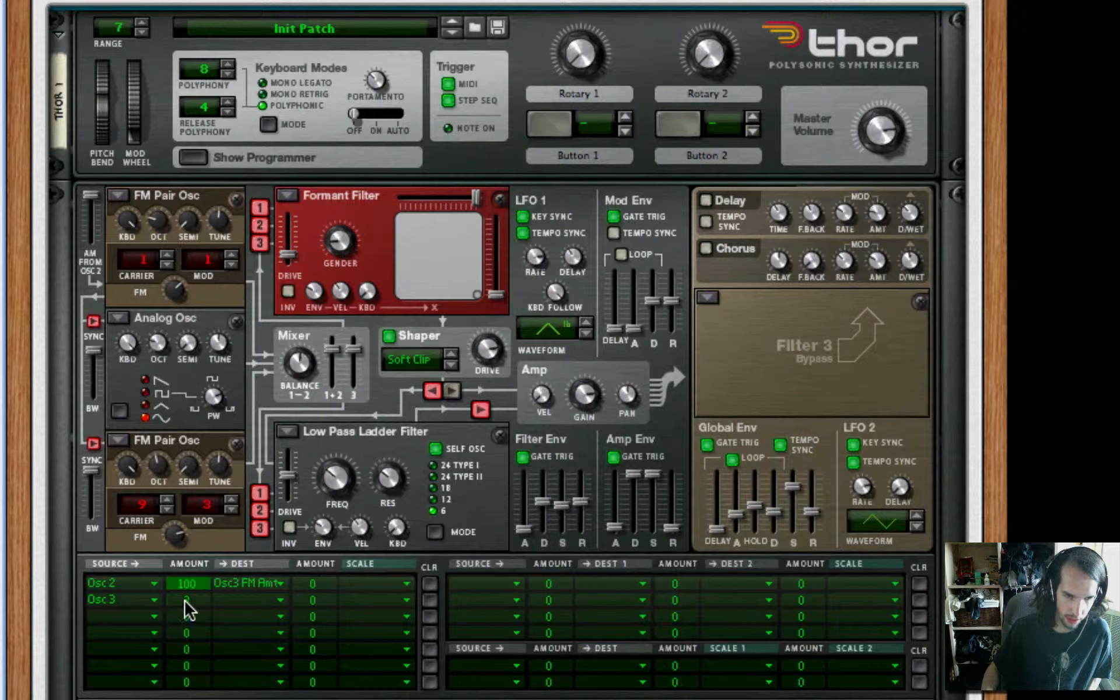
pyautogui.moveTo(182, 603); pyautogui.dragTo(196, 593)
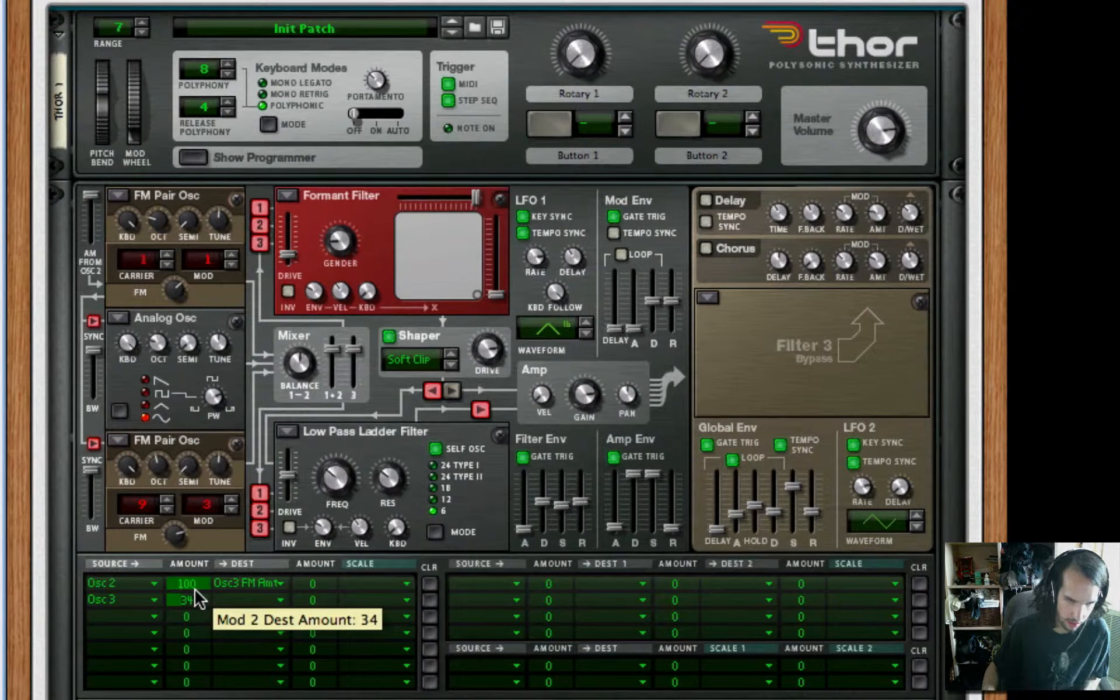
pyautogui.click(251, 600)
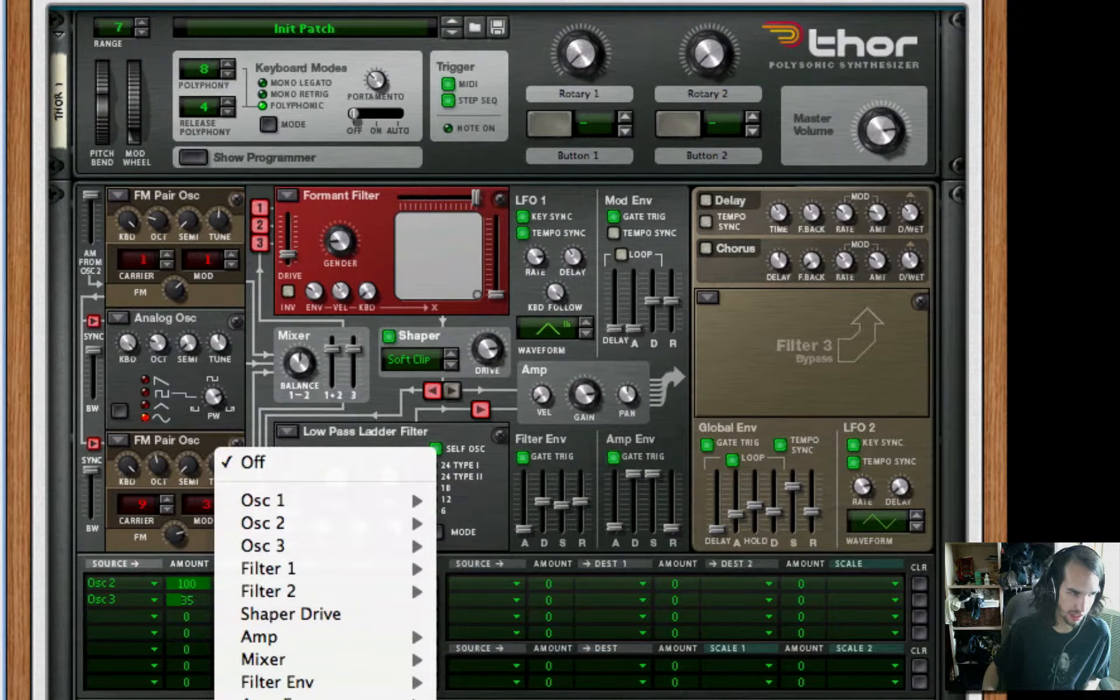
pyautogui.click(335, 615)
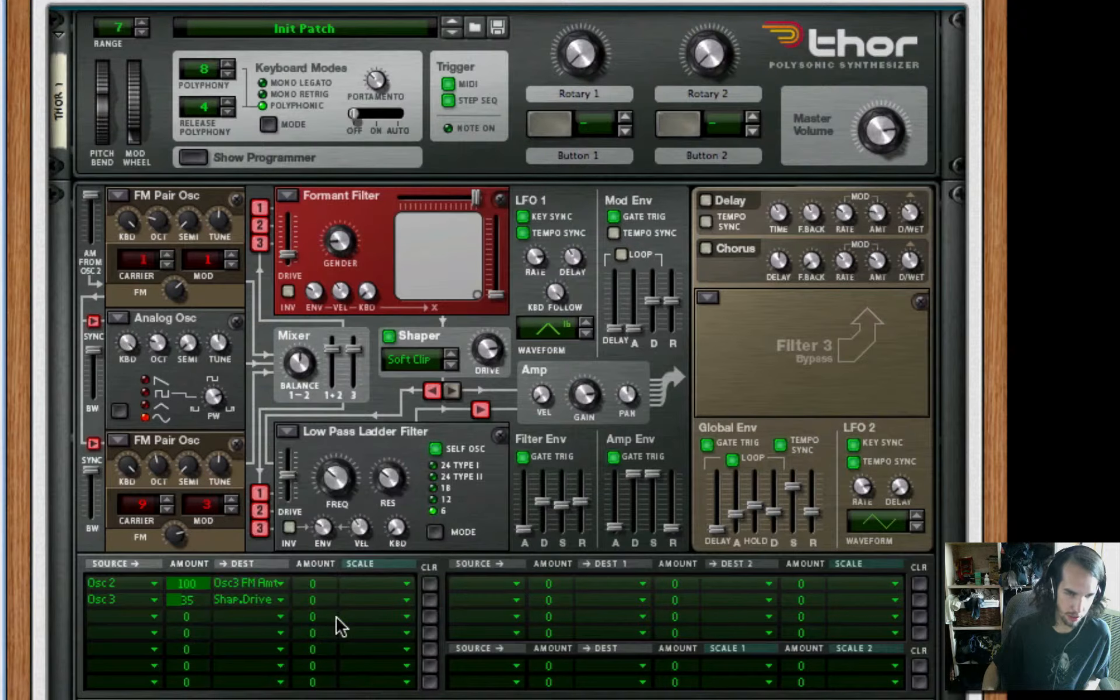
# Route the Shaper to Osc 2 Frequency (FM) in the third modulation row, with an amount of 21
pyautogui.click(137, 625)
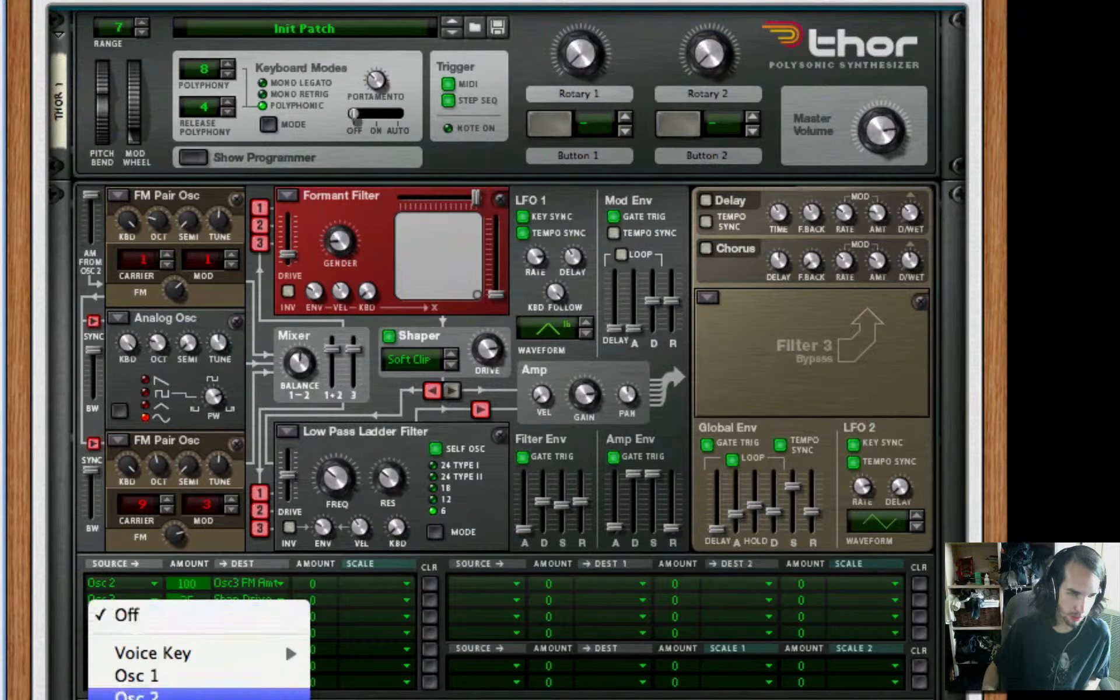
pyautogui.click(199, 677)
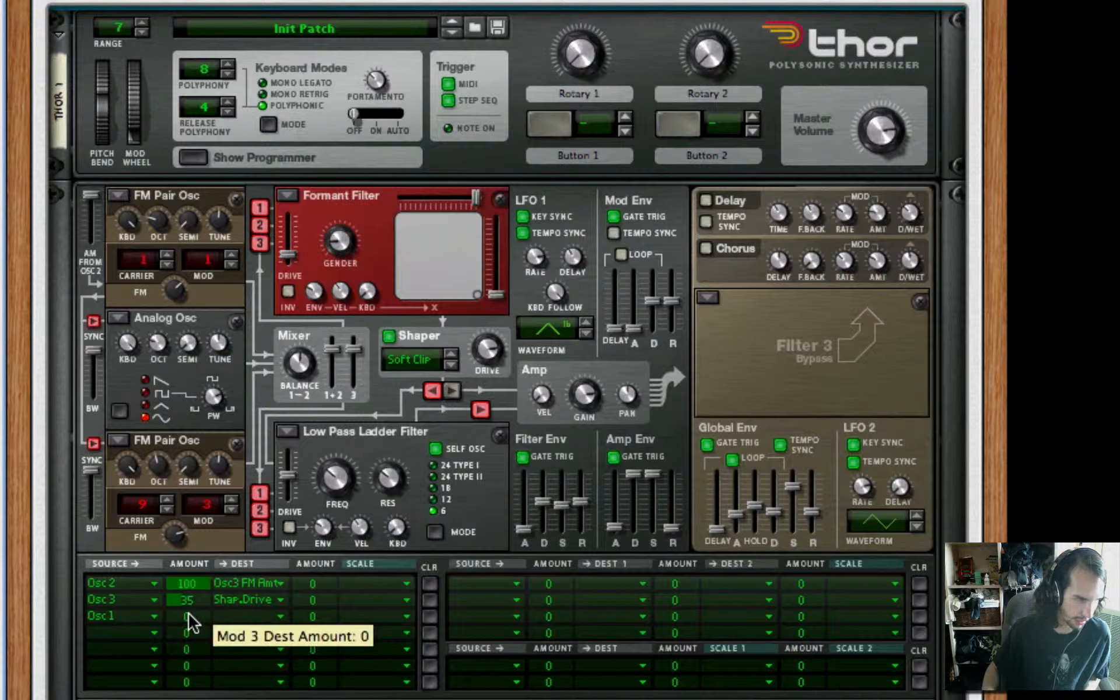
pyautogui.click(145, 620)
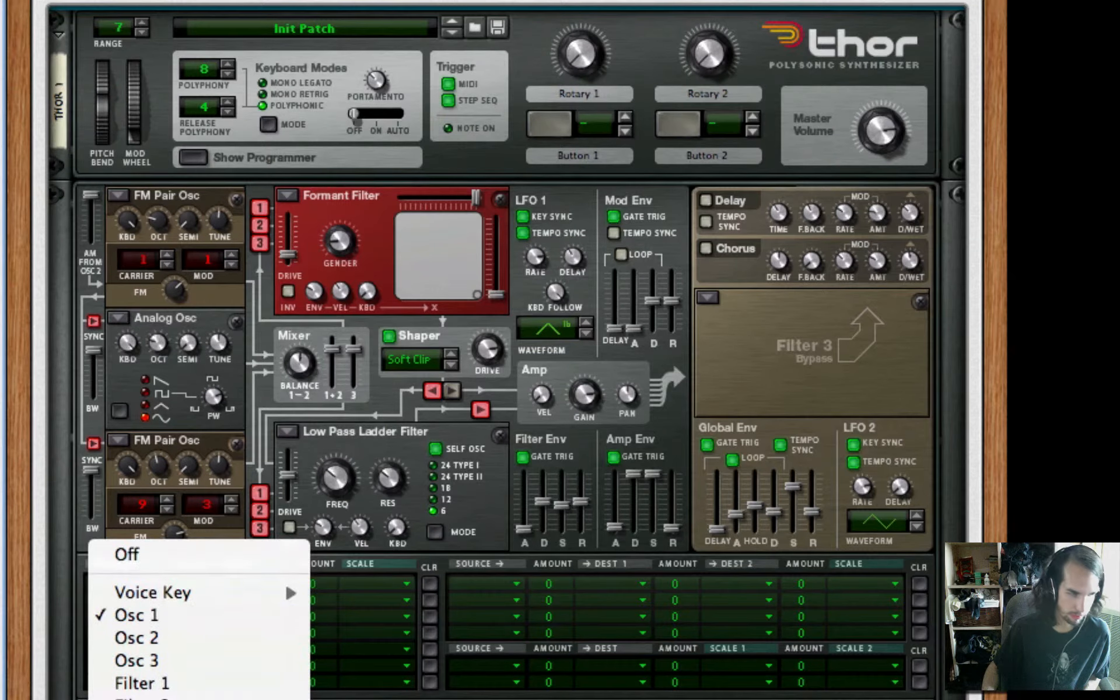
pyautogui.click(167, 693)
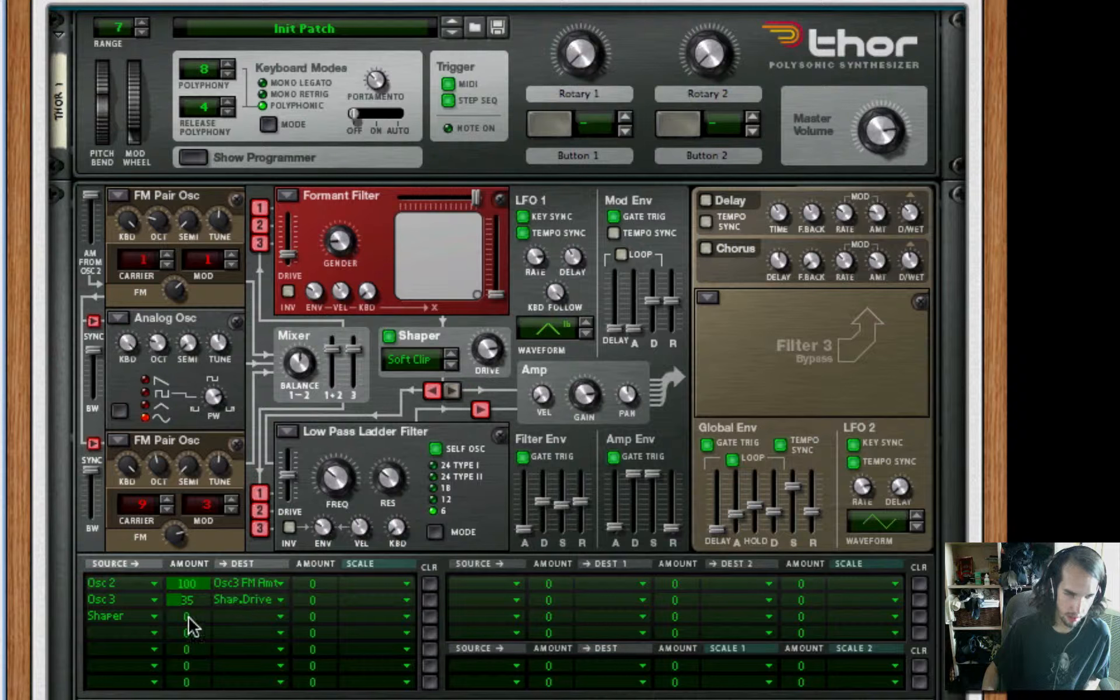
pyautogui.moveTo(188, 621); pyautogui.dragTo(196, 620)
pyautogui.click(275, 616)
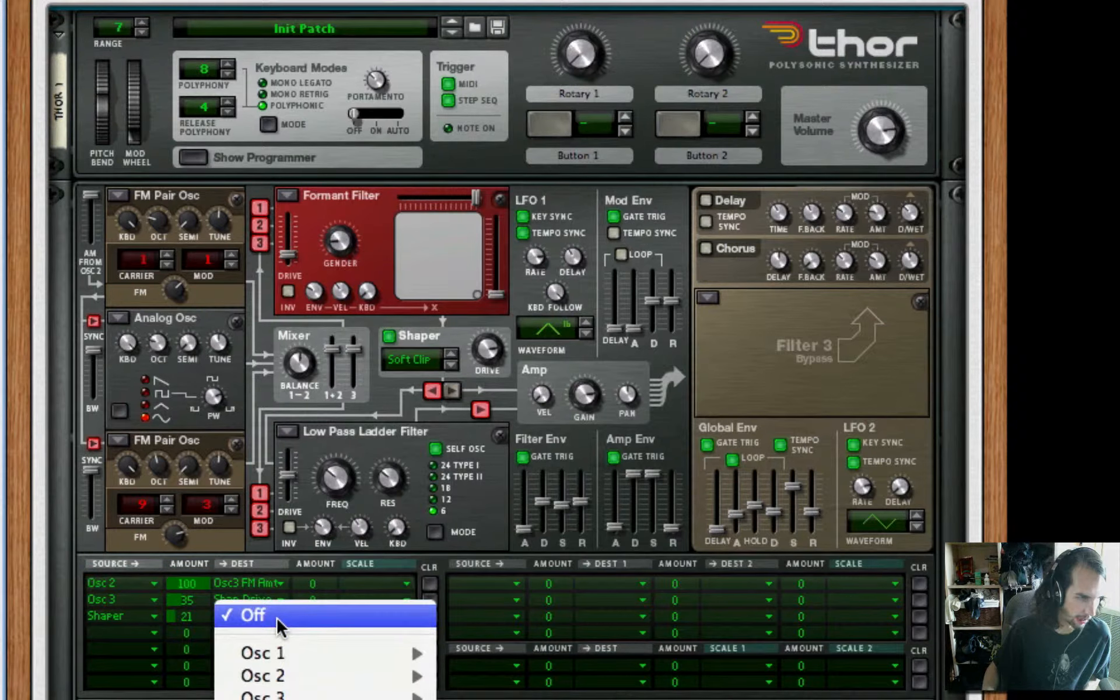
pyautogui.moveTo(292, 677)
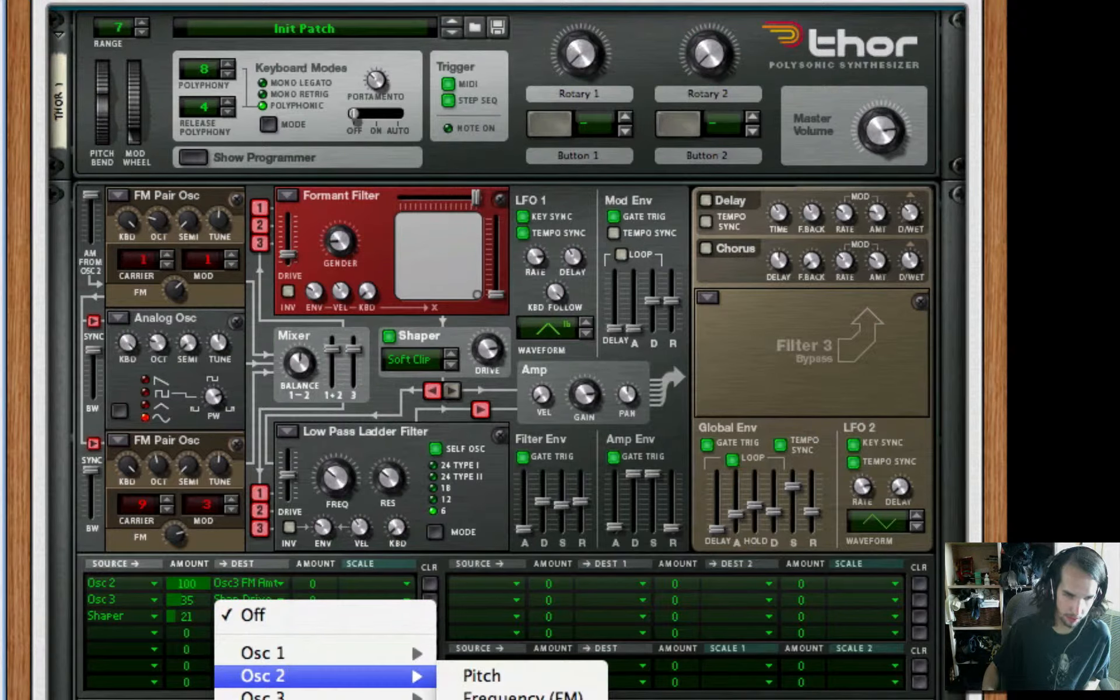
pyautogui.click(522, 696)
# Route LFO 1 to the Filter 2 frequency in the fourth modulation row, with an amount of 94
pyautogui.click(131, 633)
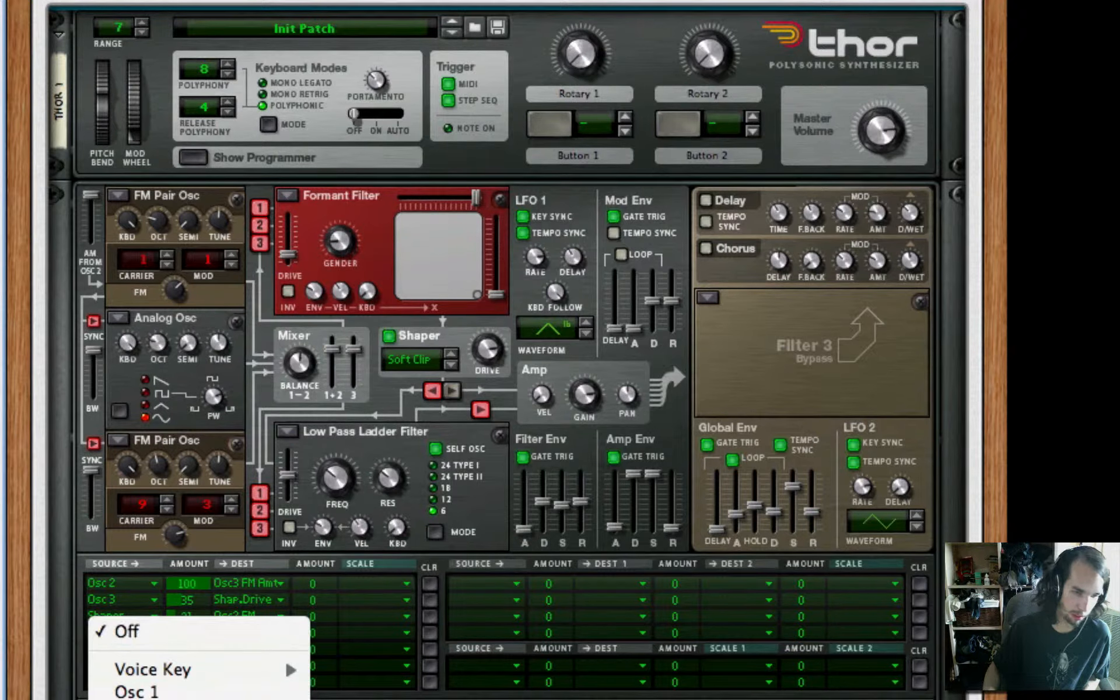
pyautogui.click(158, 699)
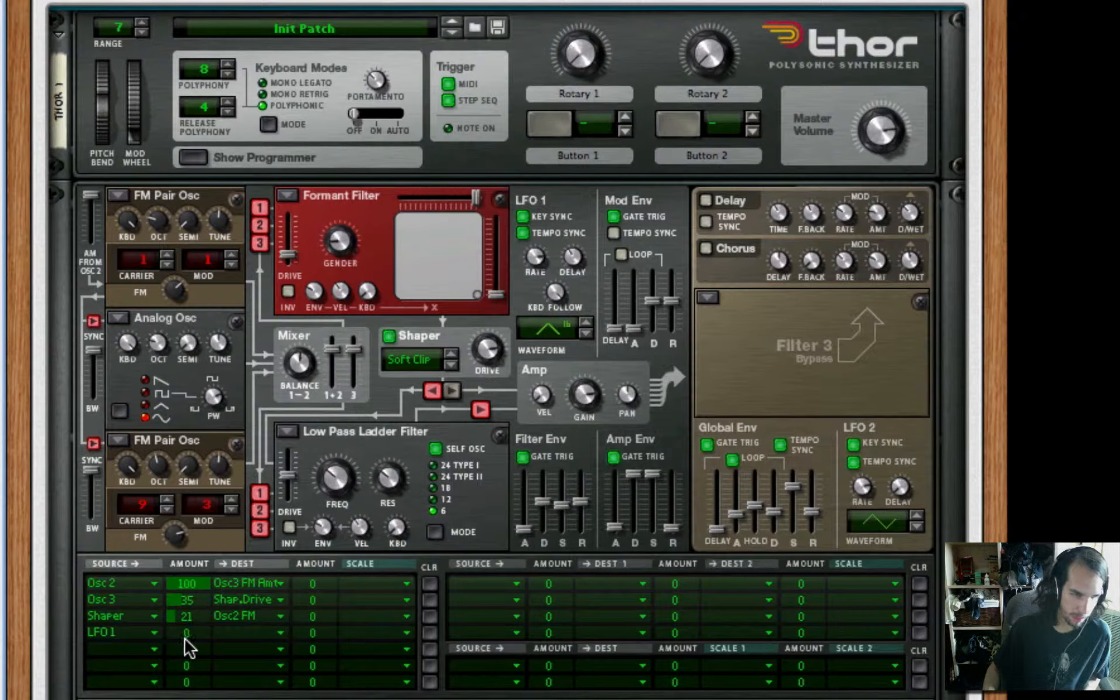
pyautogui.moveTo(184, 638); pyautogui.dragTo(205, 611)
pyautogui.click(245, 632)
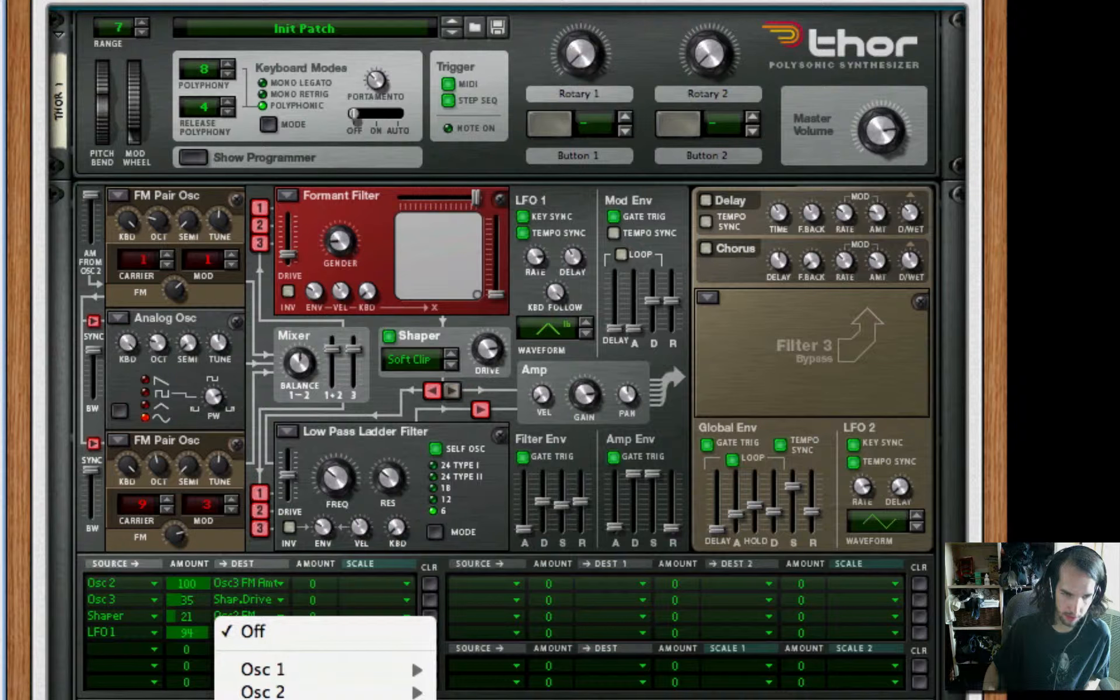
pyautogui.click(467, 697)
# Route the Global Env to the LFO 1 rate in the fifth modulation row, with an amount of 75
pyautogui.scroll(-2, 277, 604)
pyautogui.click(122, 537)
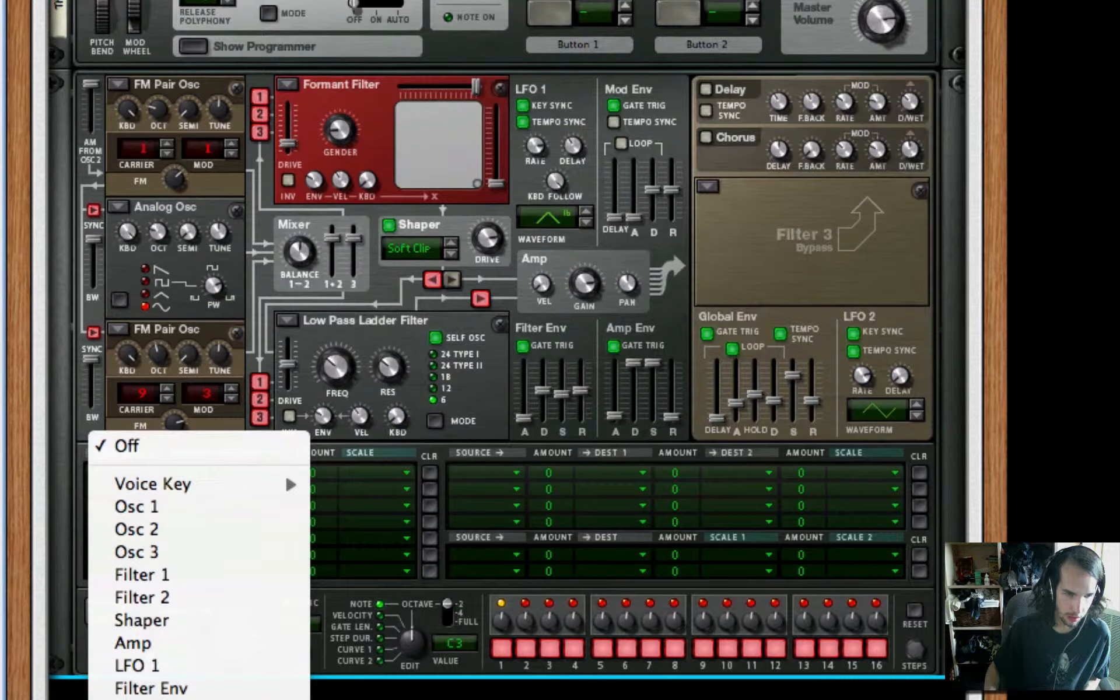
pyautogui.click(146, 691)
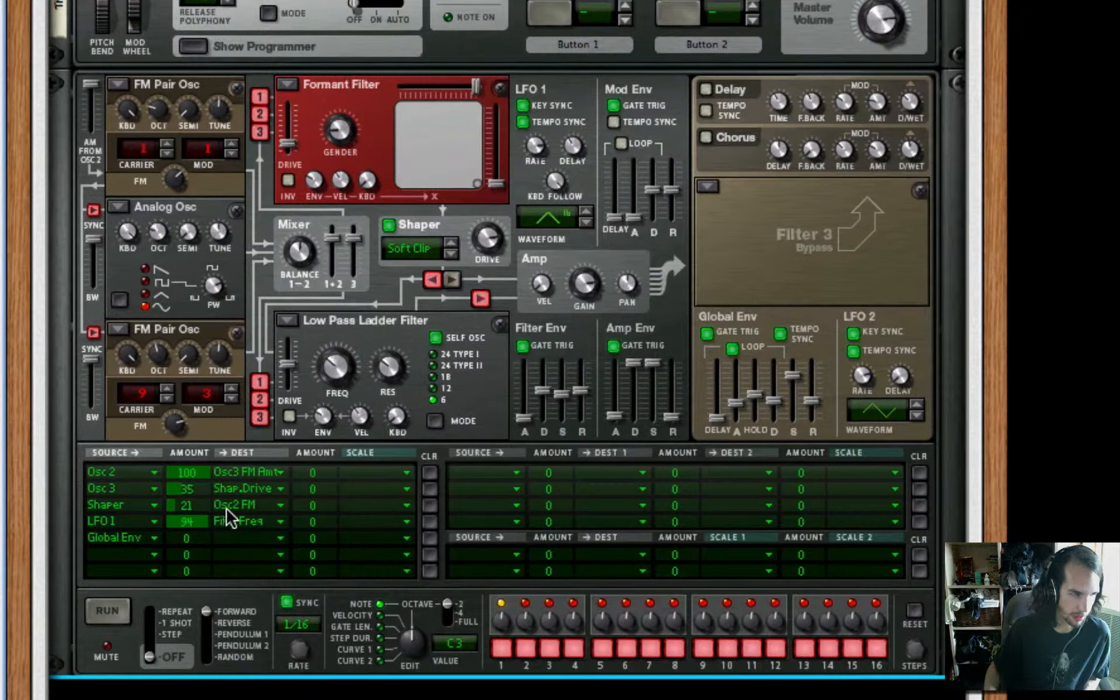
pyautogui.moveTo(205, 538); pyautogui.dragTo(212, 517)
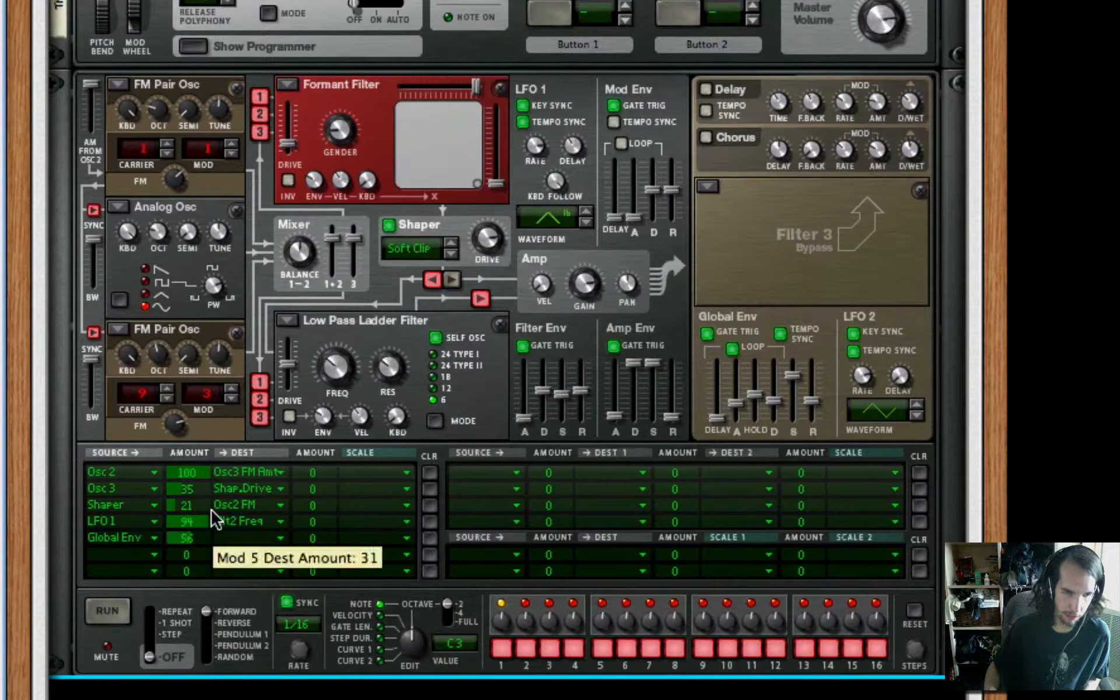
pyautogui.click(238, 538)
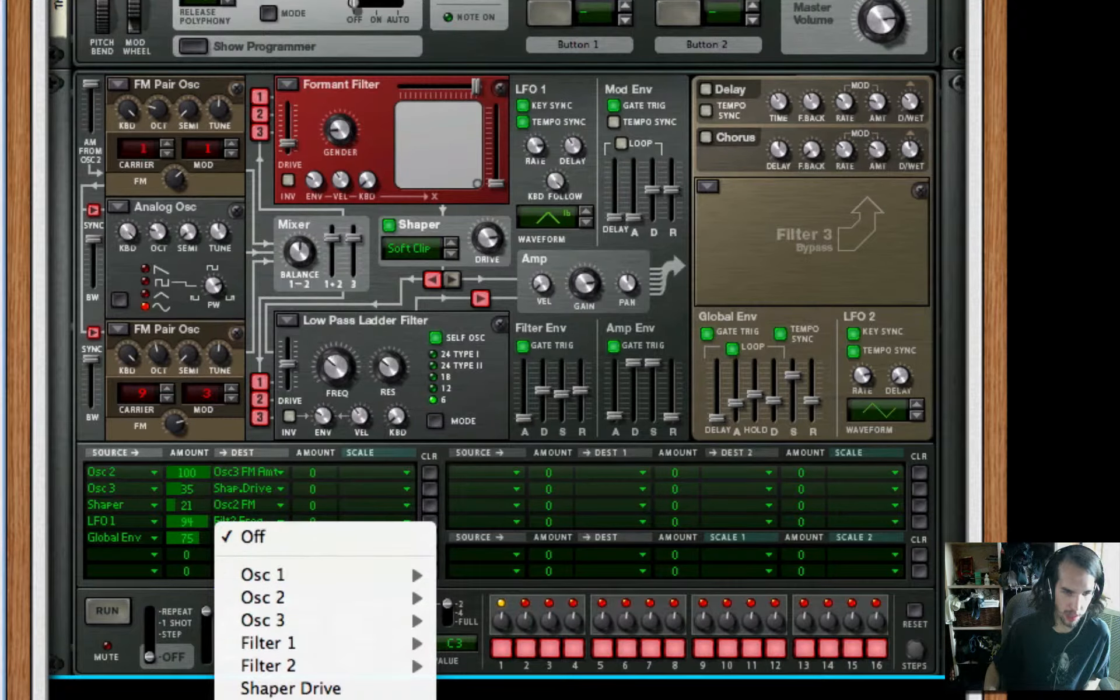
pyautogui.click(304, 699)
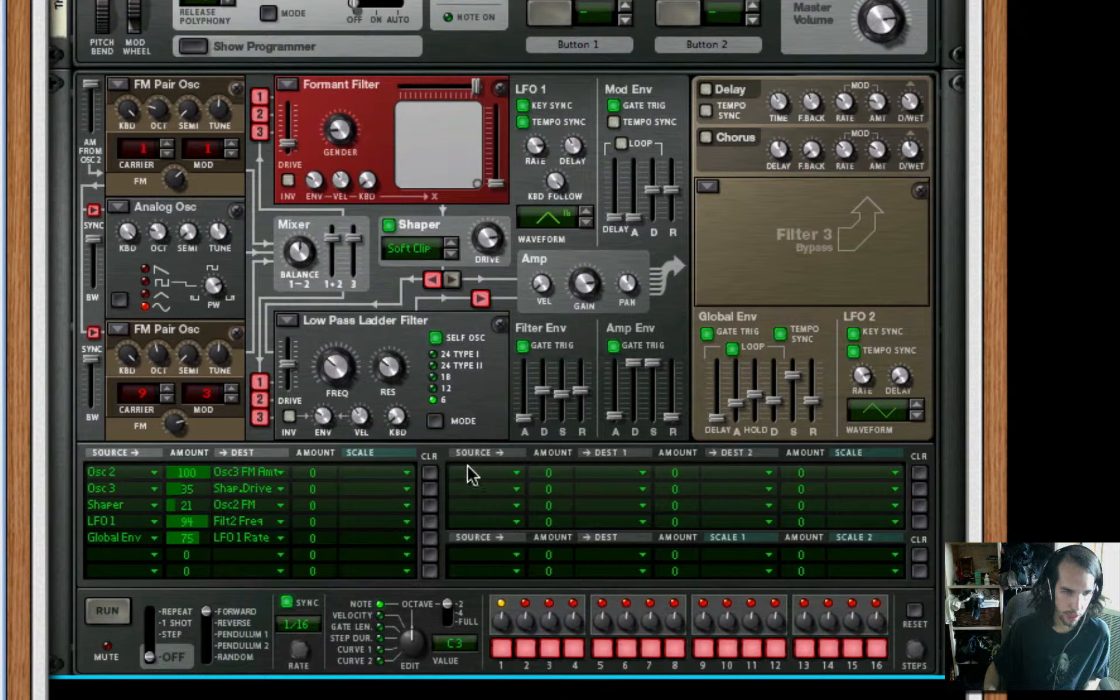
pyautogui.click(117, 555)
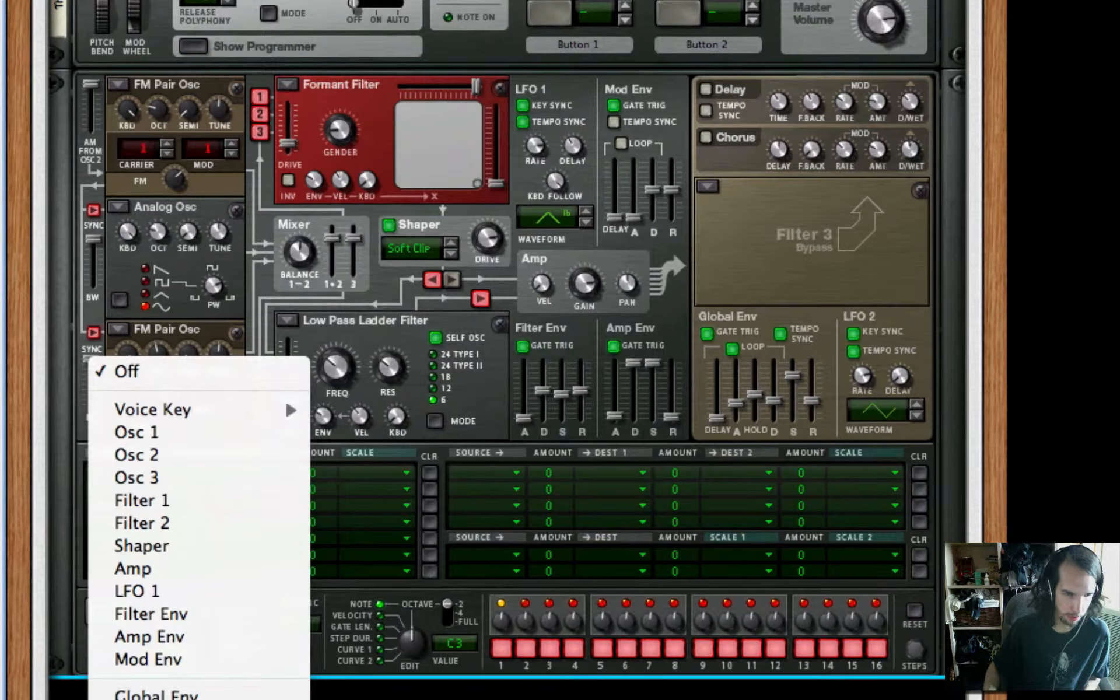
pyautogui.click(151, 697)
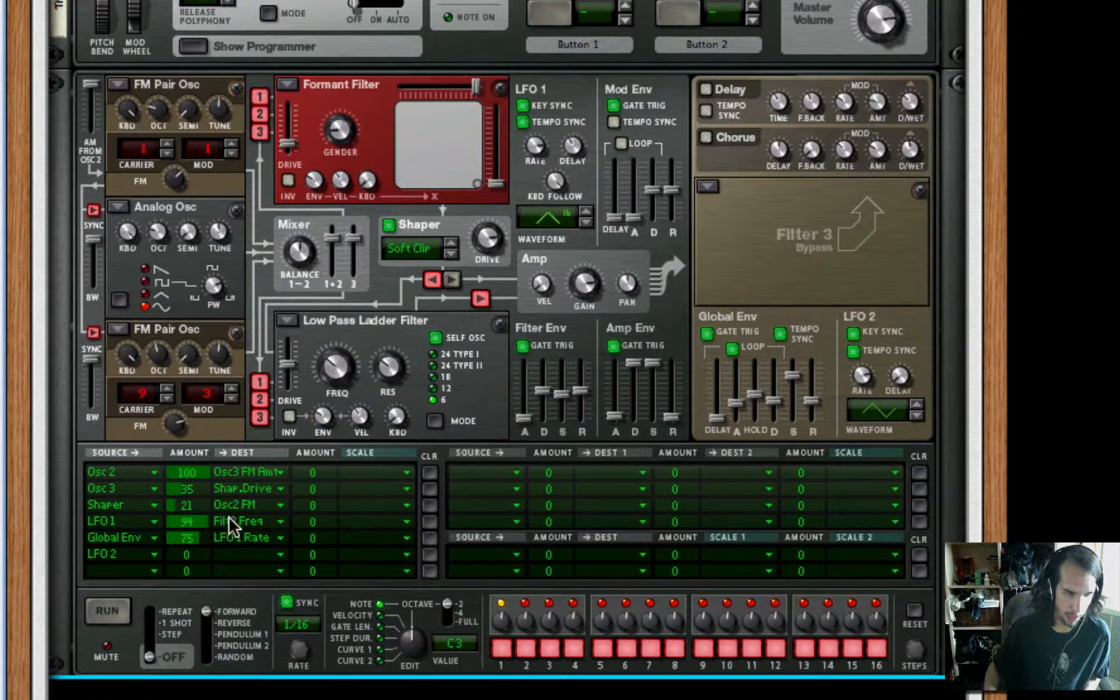
pyautogui.moveTo(186, 557); pyautogui.dragTo(219, 458)
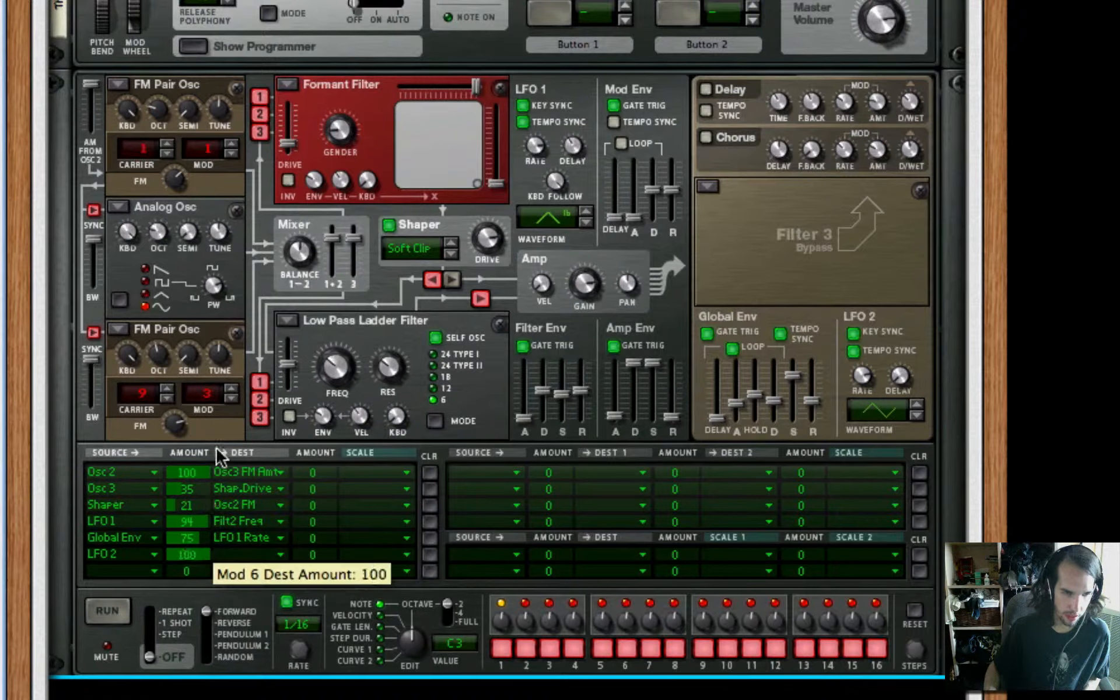
pyautogui.click(120, 554)
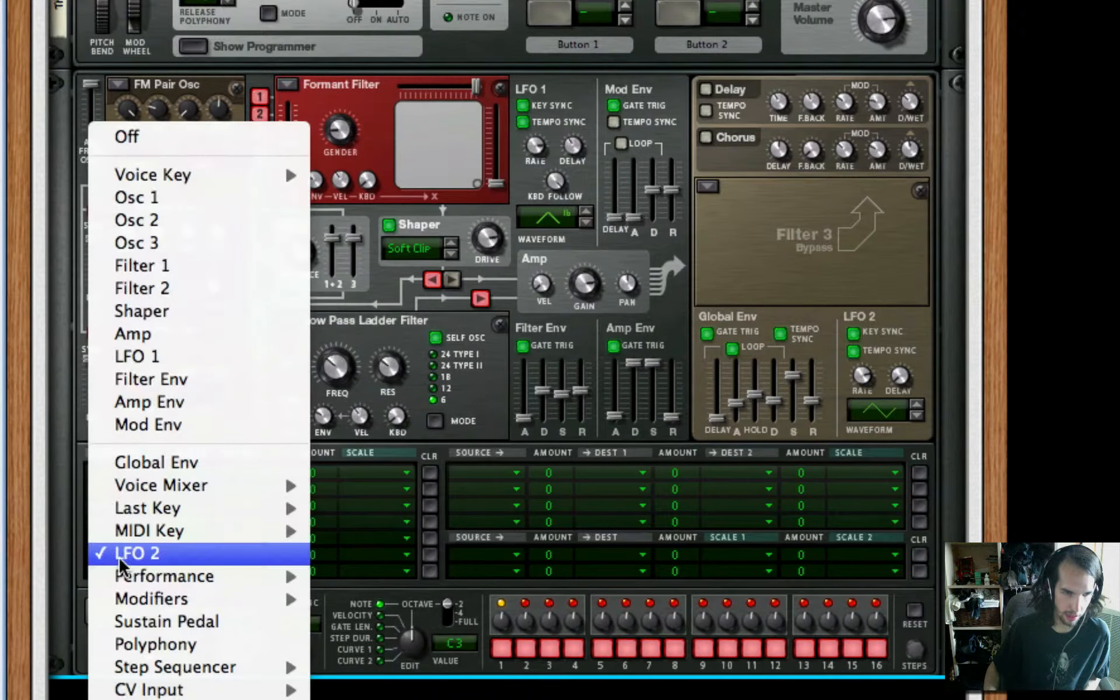
pyautogui.click(154, 138)
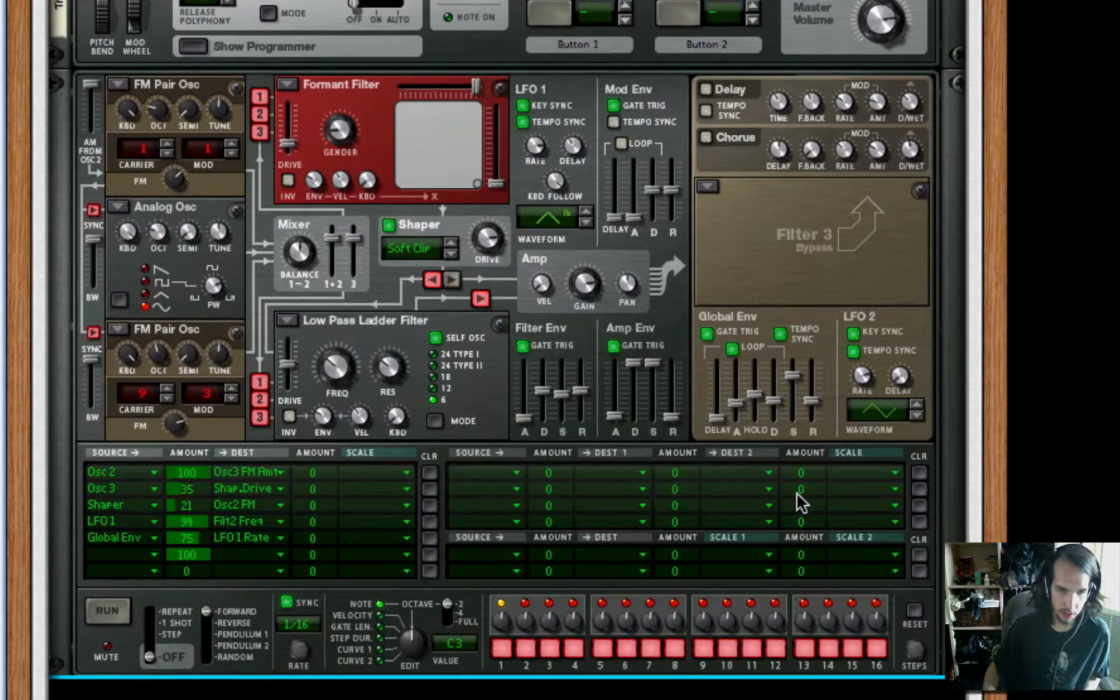
# Route LFO 2 to Osc 1 FM Amt in the first dual-destination modulation row, with an amount of 100
pyautogui.click(497, 472)
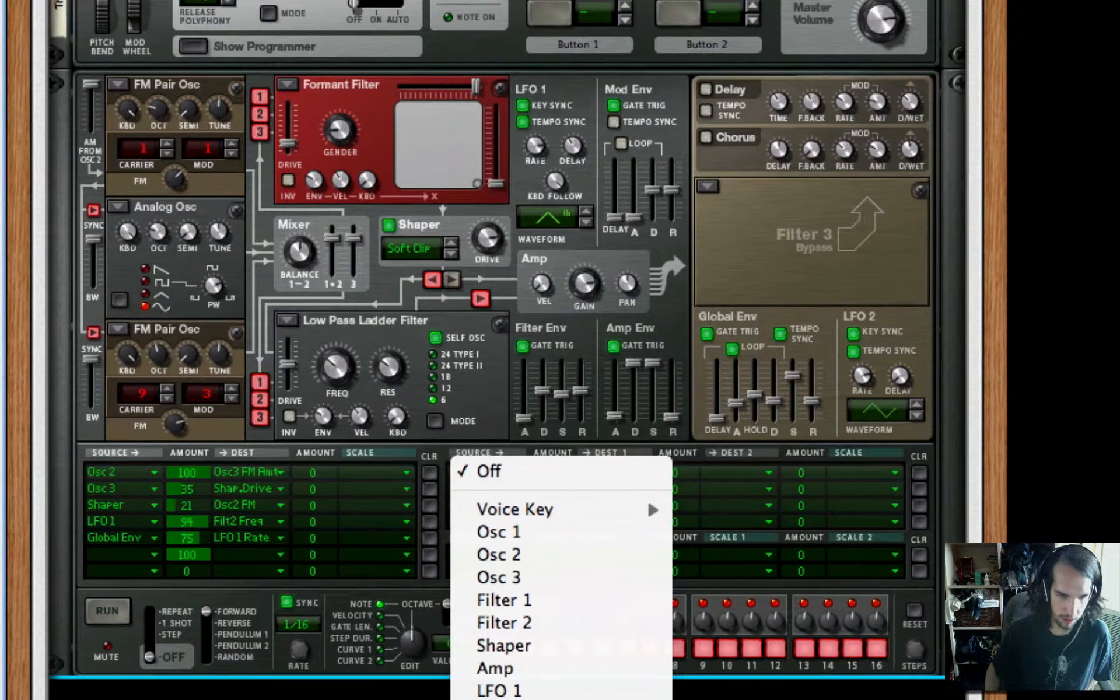
pyautogui.click(499, 698)
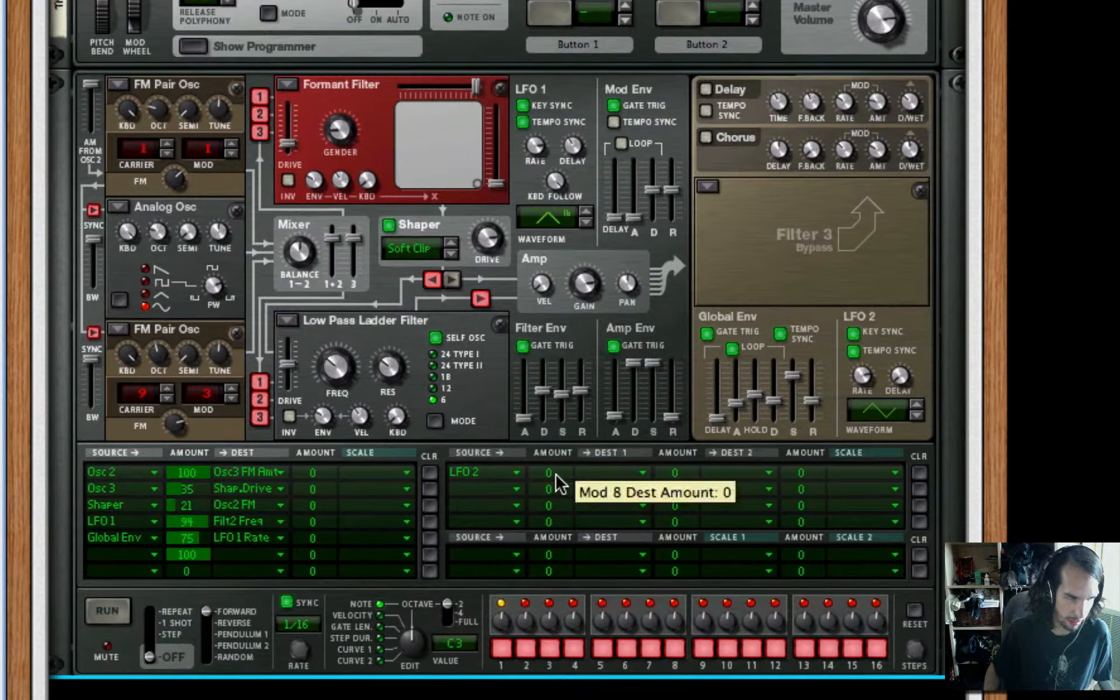
pyautogui.moveTo(555, 483); pyautogui.dragTo(555, 424)
pyautogui.click(631, 473)
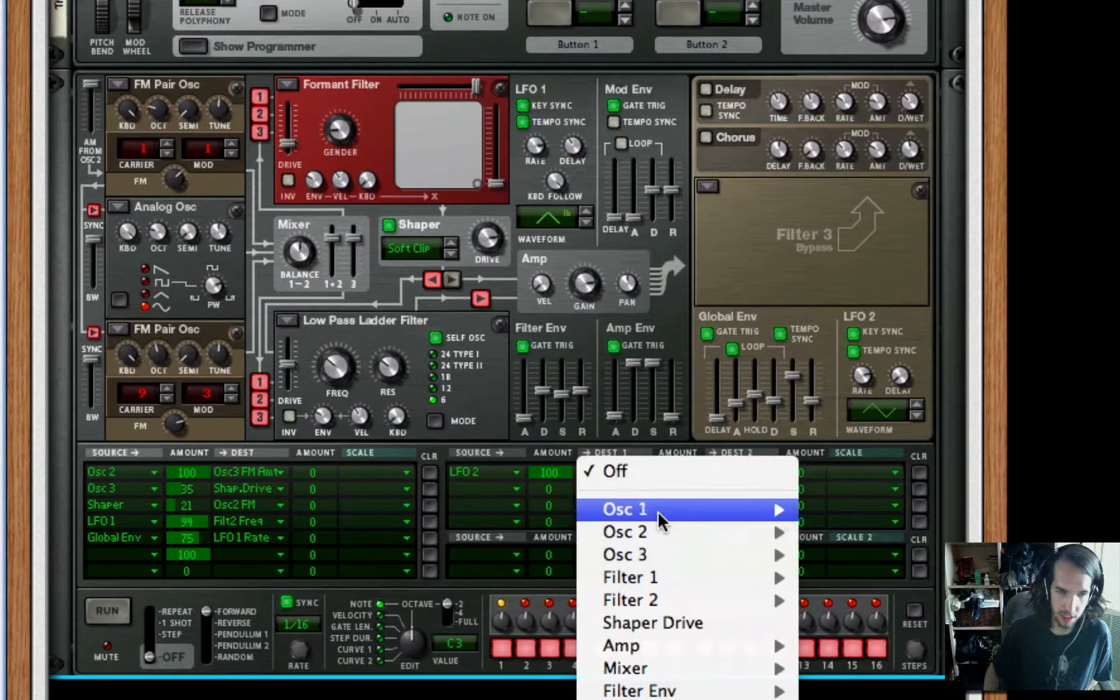
pyautogui.moveTo(657, 510)
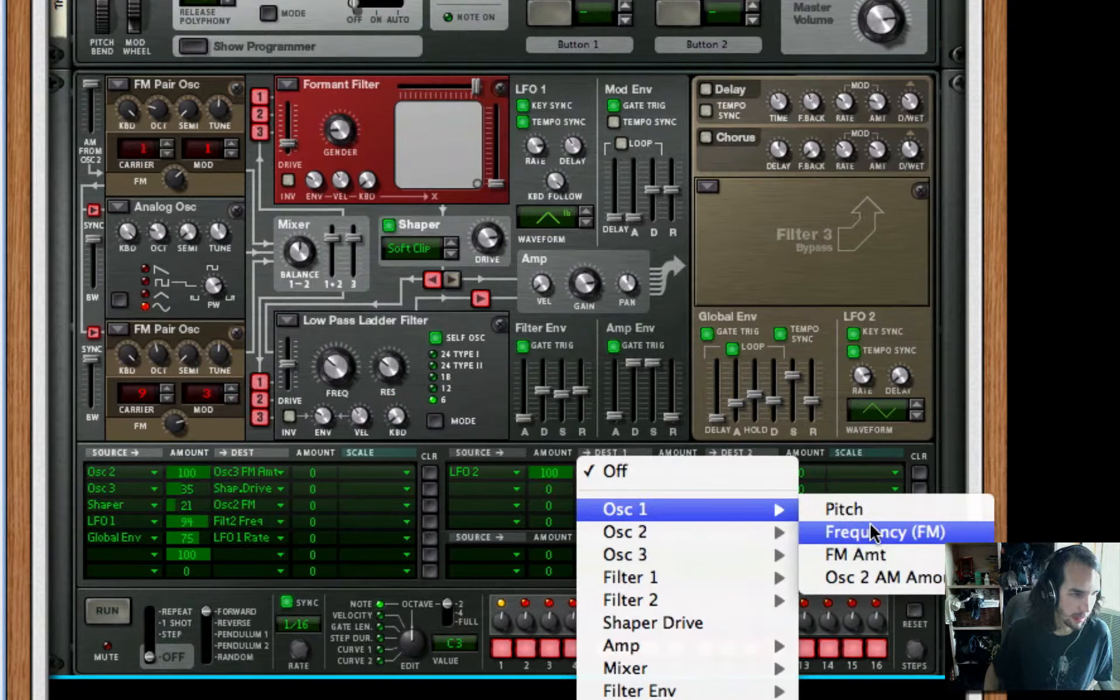
pyautogui.click(896, 554)
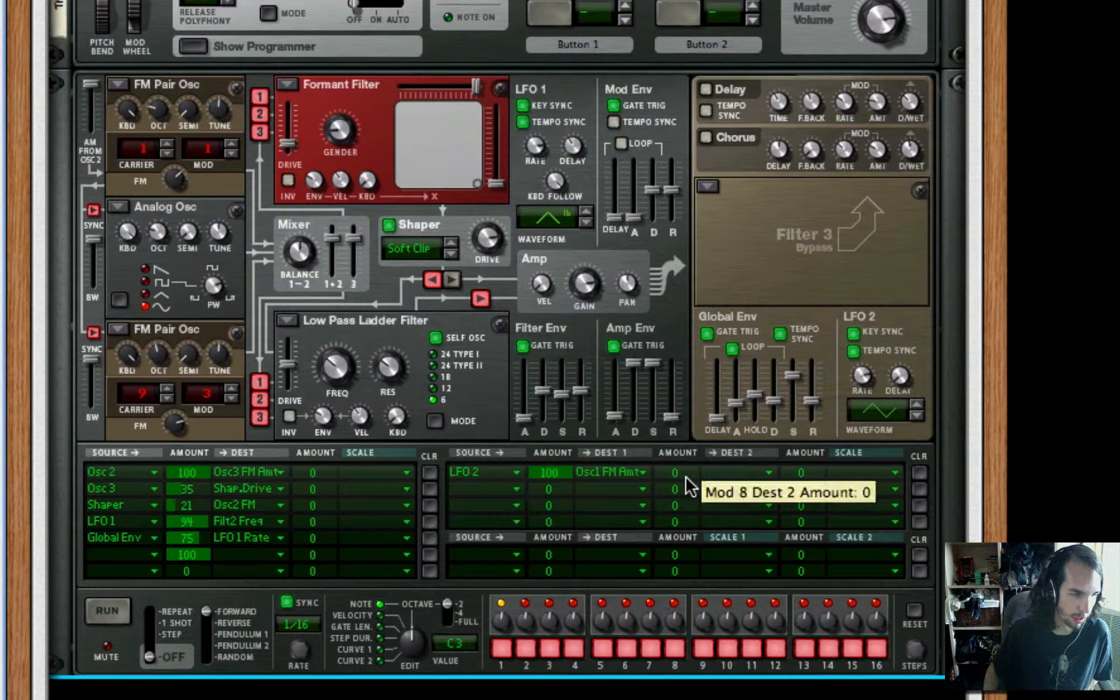
# Add Amp Input as the second destination of the LFO 2 row, with an amount of 53
pyautogui.moveTo(686, 477); pyautogui.dragTo(701, 458)
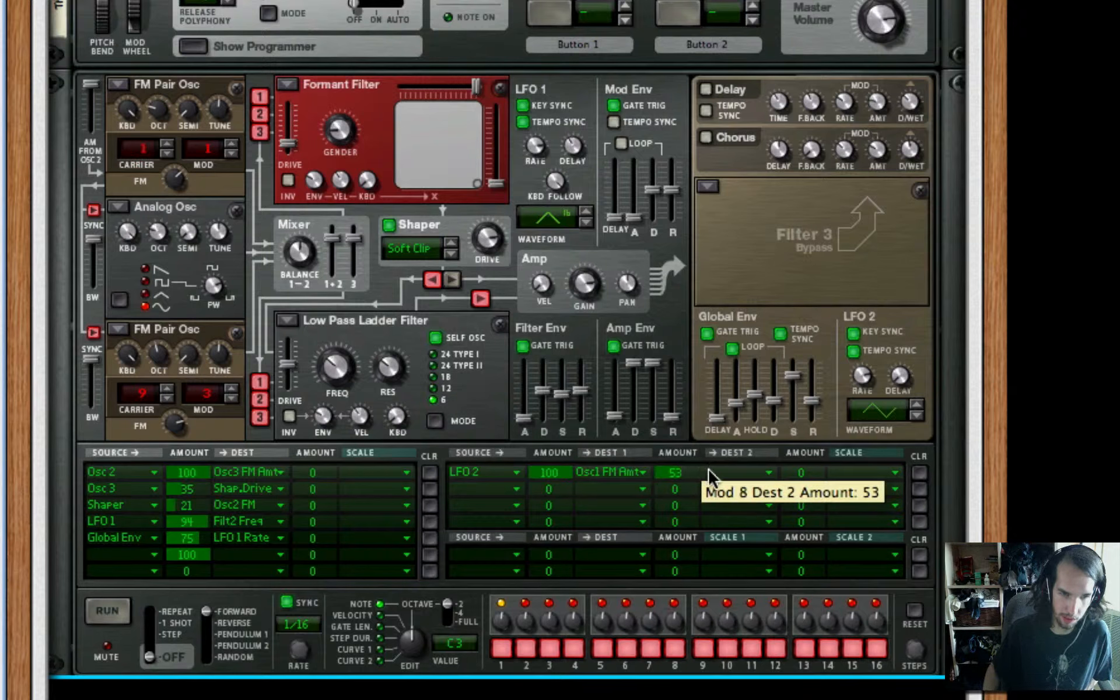
pyautogui.click(717, 470)
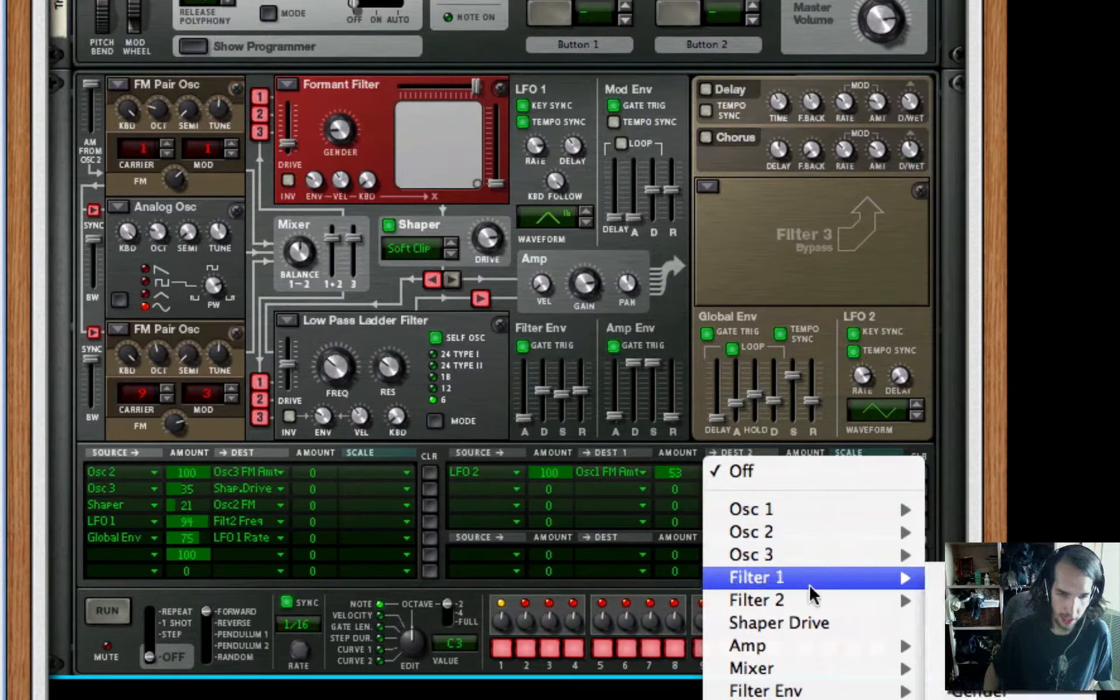
pyautogui.moveTo(803, 650)
pyautogui.click(951, 646)
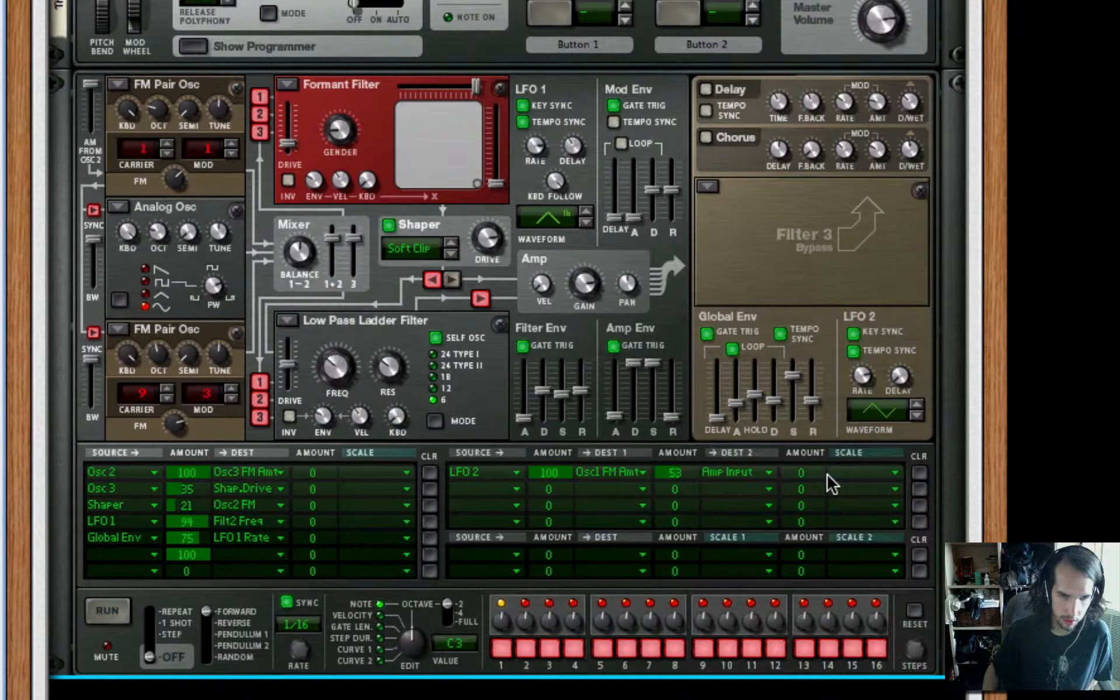
# Scale the LFO 2 modulation row by LFO 1, with a scale amount of 100
pyautogui.moveTo(817, 472); pyautogui.dragTo(905, 75)
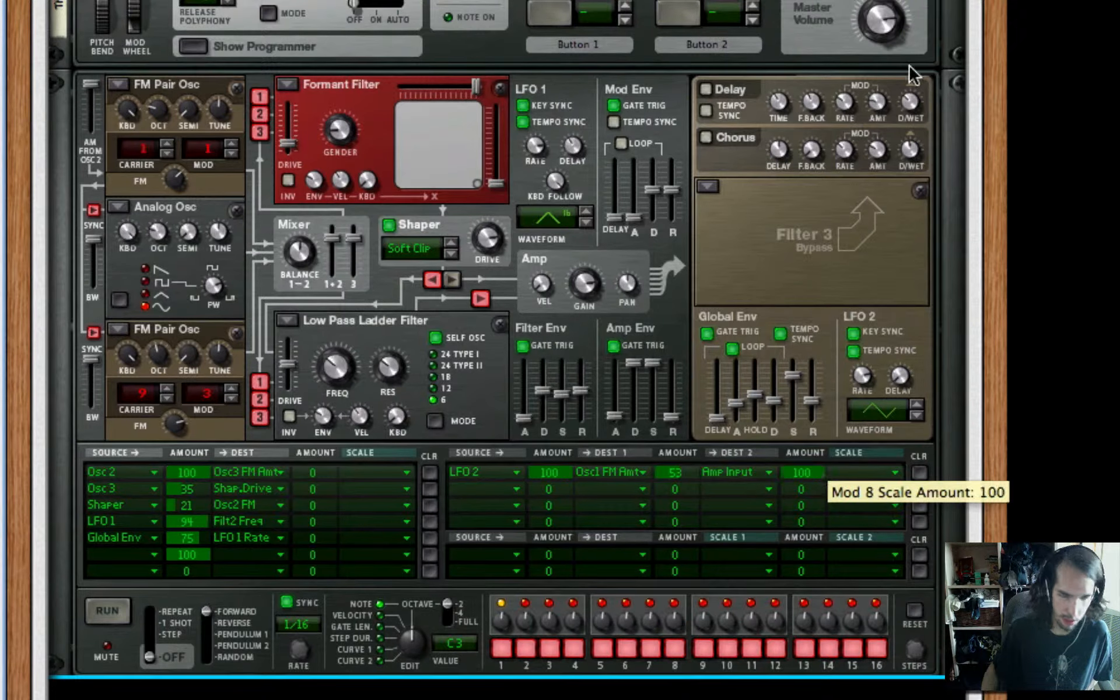
pyautogui.click(874, 473)
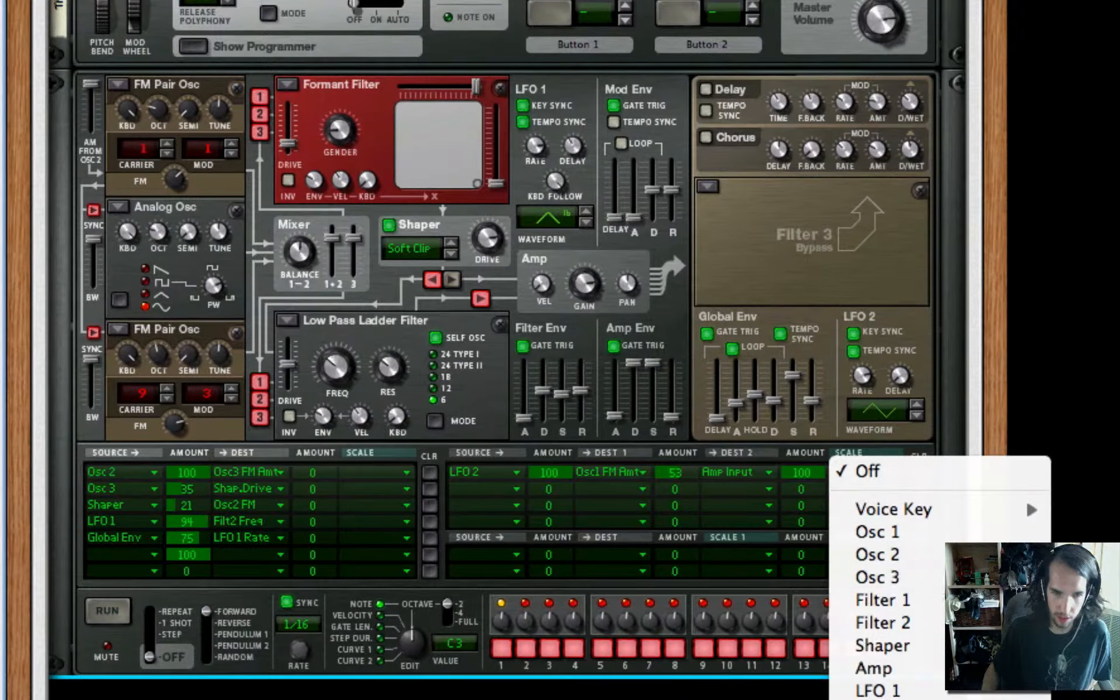
pyautogui.click(919, 690)
# Set Filter 1 as the source of the second dual-destination modulation row, with an amount of 10
pyautogui.click(511, 490)
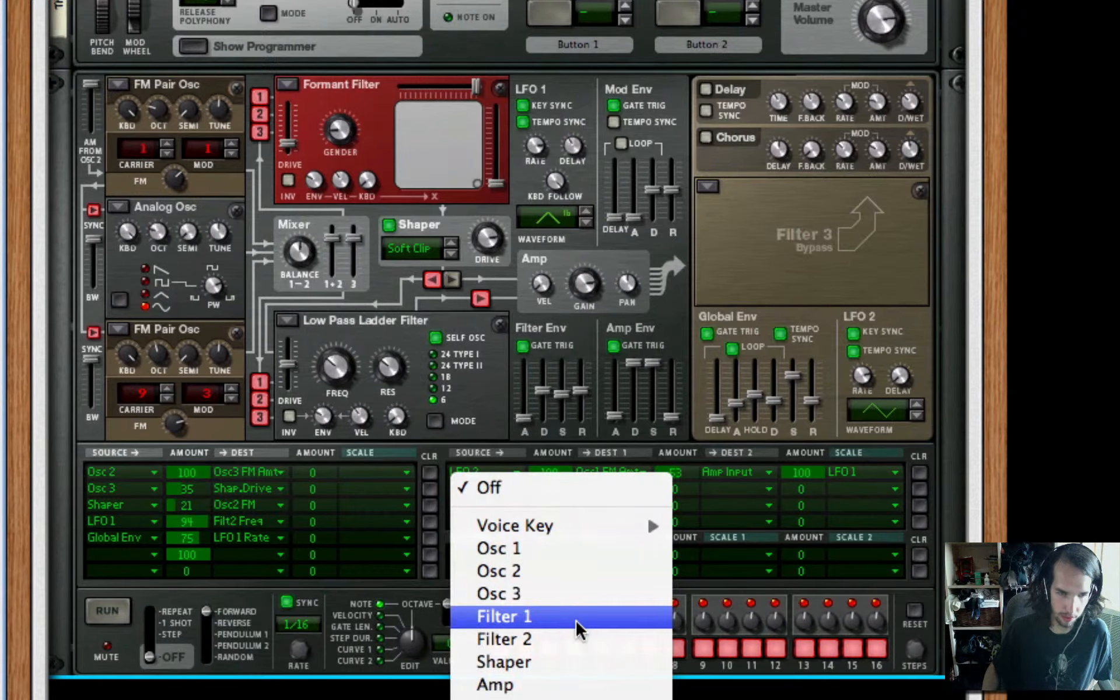
pyautogui.click(557, 615)
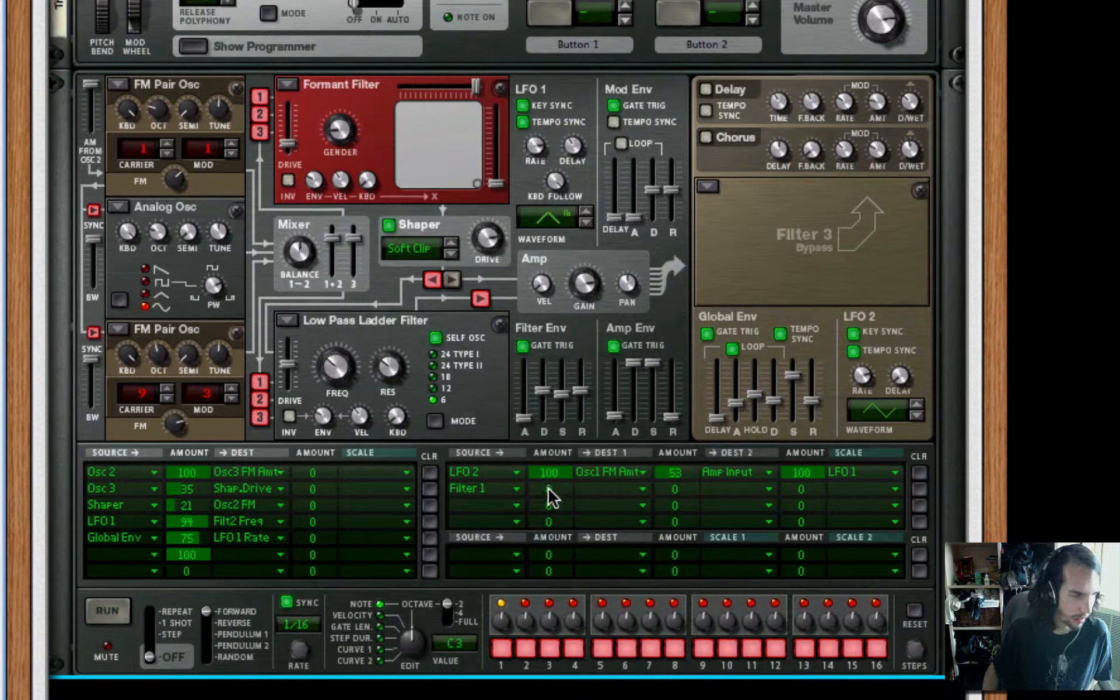
pyautogui.moveTo(547, 488); pyautogui.dragTo(606, 488)
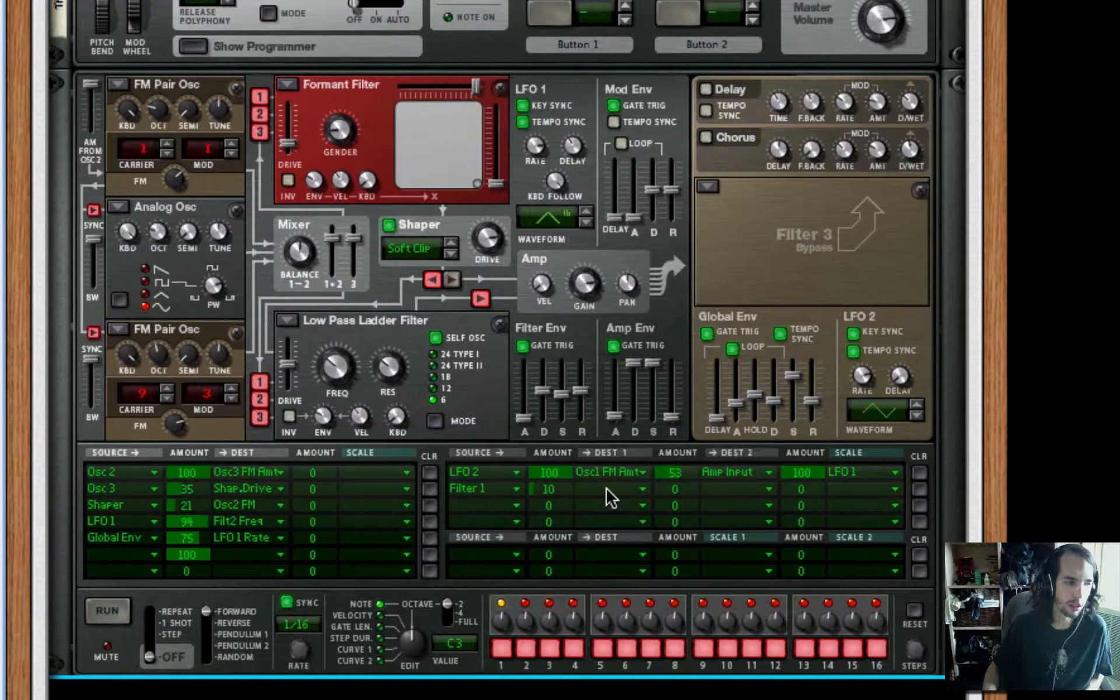
# Assign Osc 1 FM Amt as the first destination of the Filter 1 modulation row
pyautogui.click(610, 497)
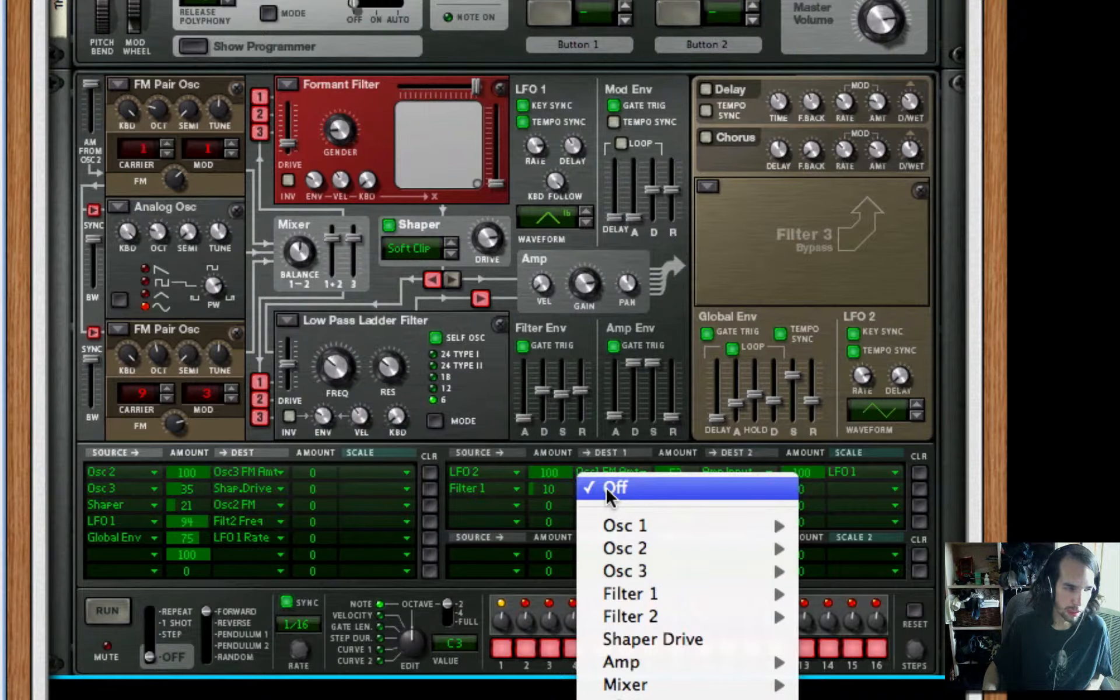
pyautogui.moveTo(642, 525)
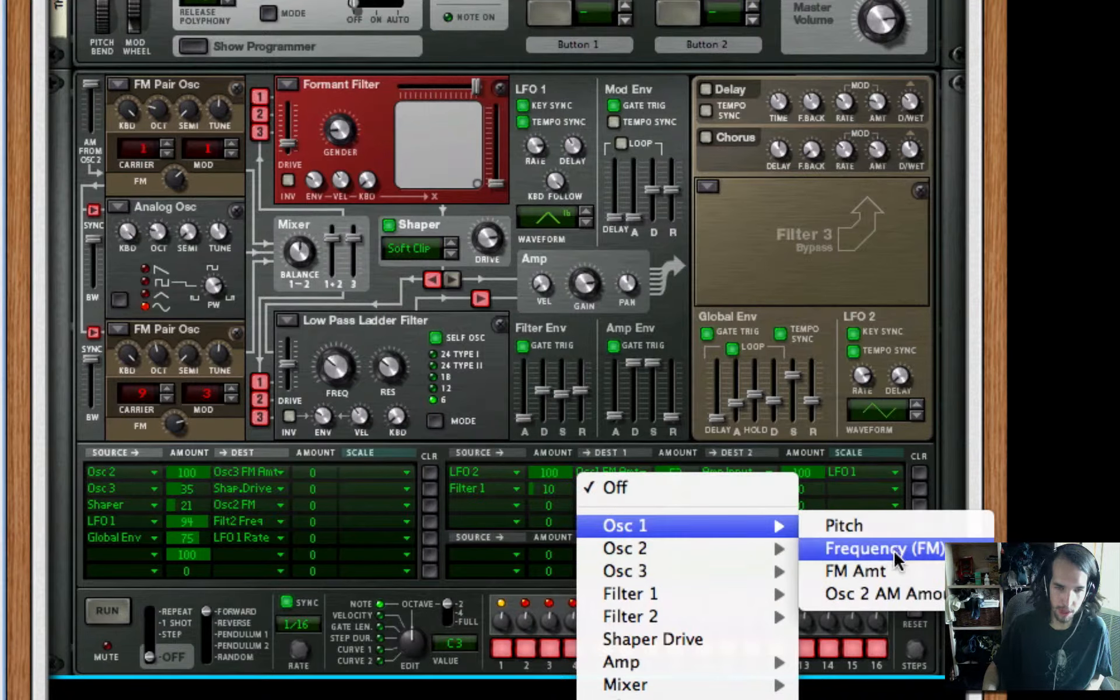
pyautogui.click(894, 573)
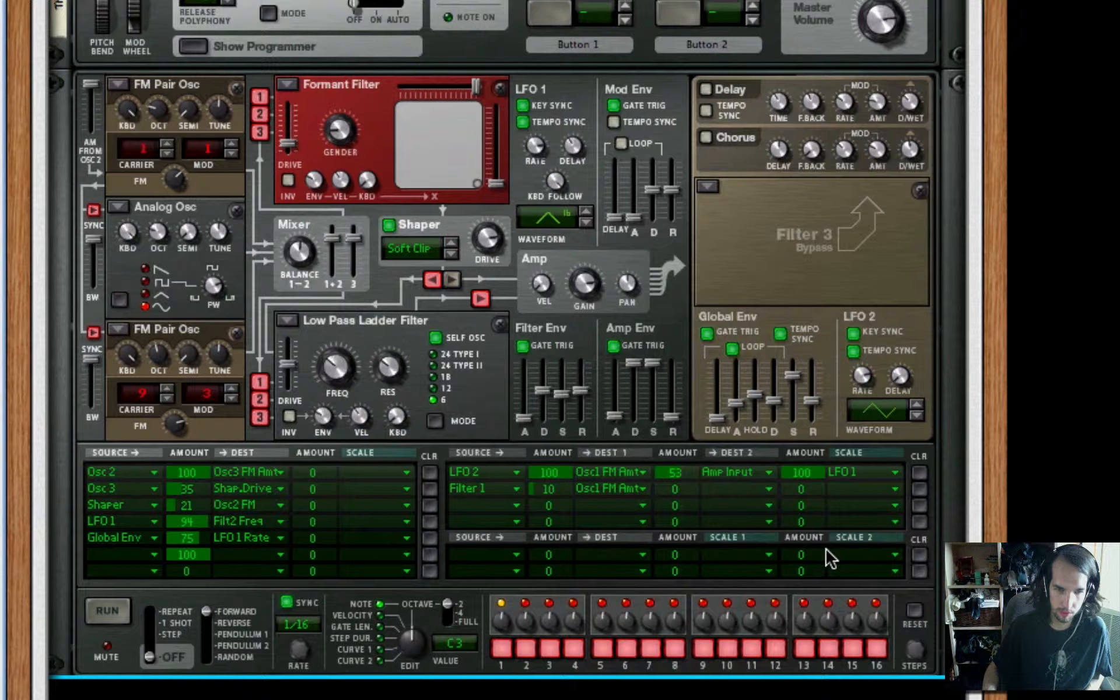
# Set the first destination of the Filter 1 modulation row to Osc 1 Frequency (FM)
pyautogui.click(595, 500)
pyautogui.moveTo(643, 494)
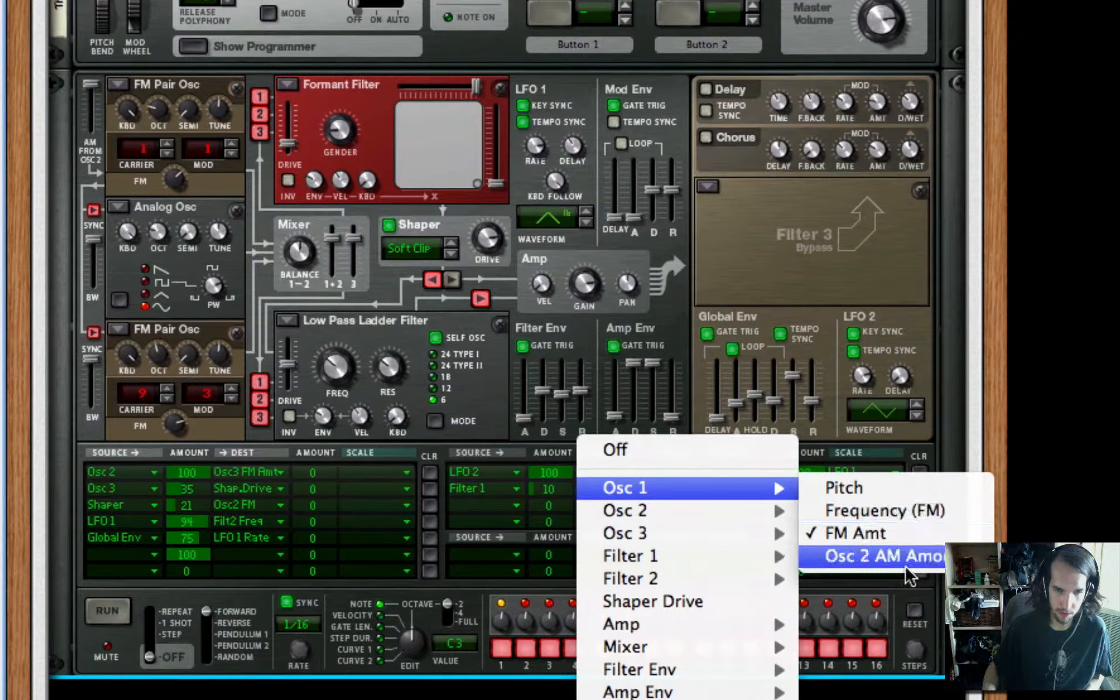
pyautogui.click(896, 513)
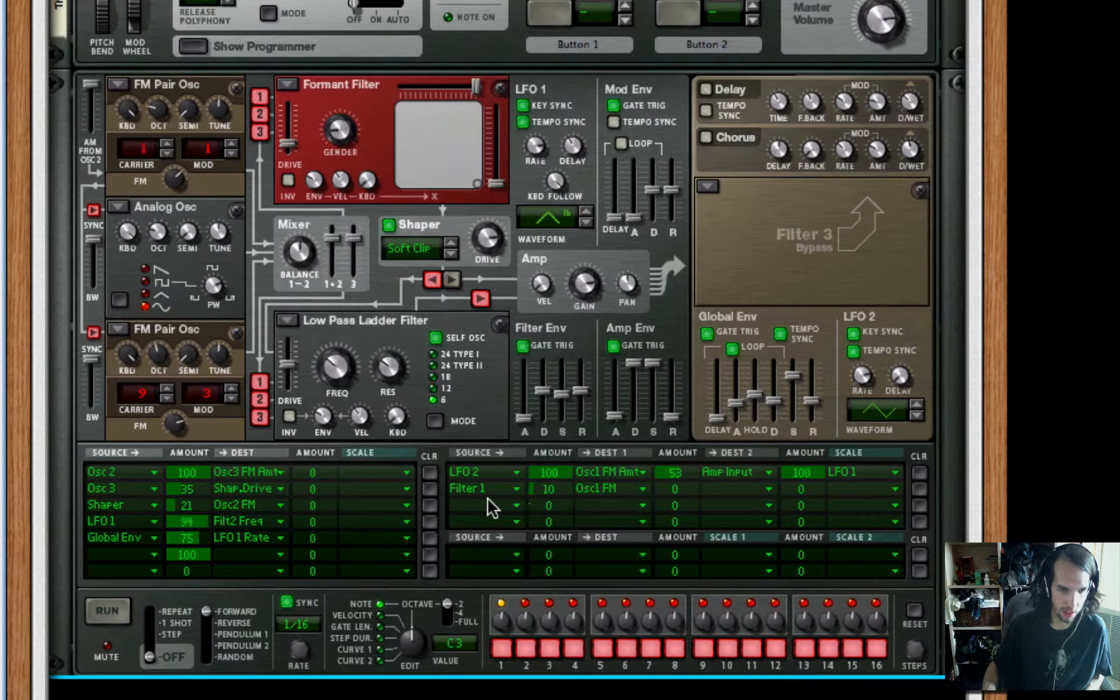
# Set the Global Env as the source of the third dual-destination modulation row, with an amount of -91
pyautogui.click(493, 507)
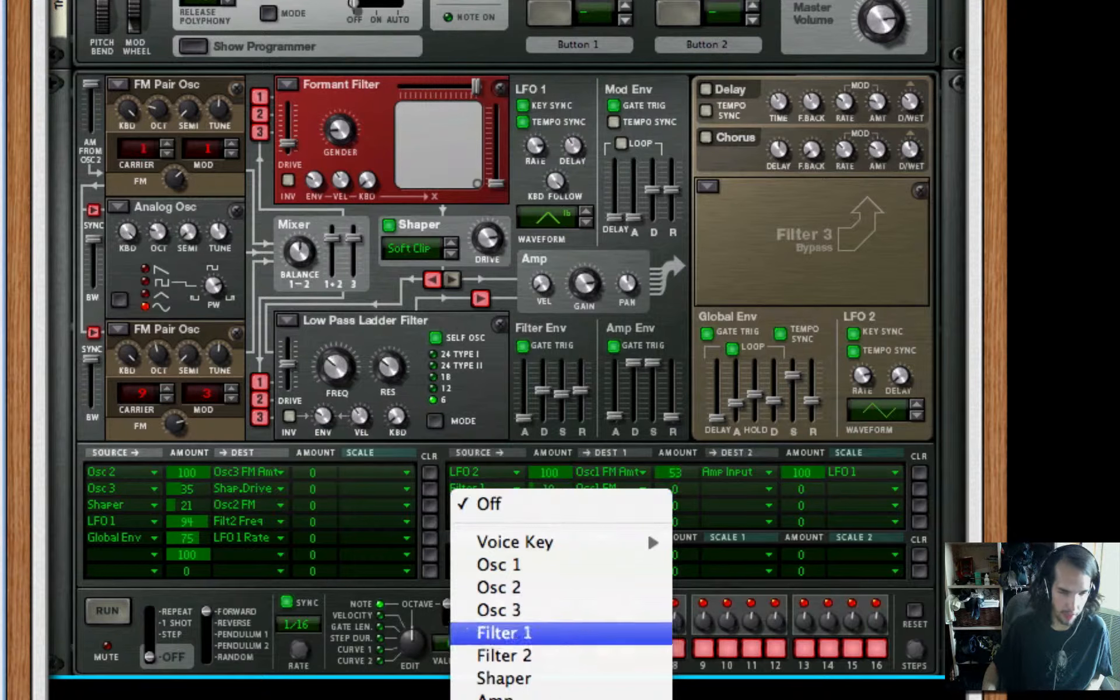
pyautogui.click(505, 699)
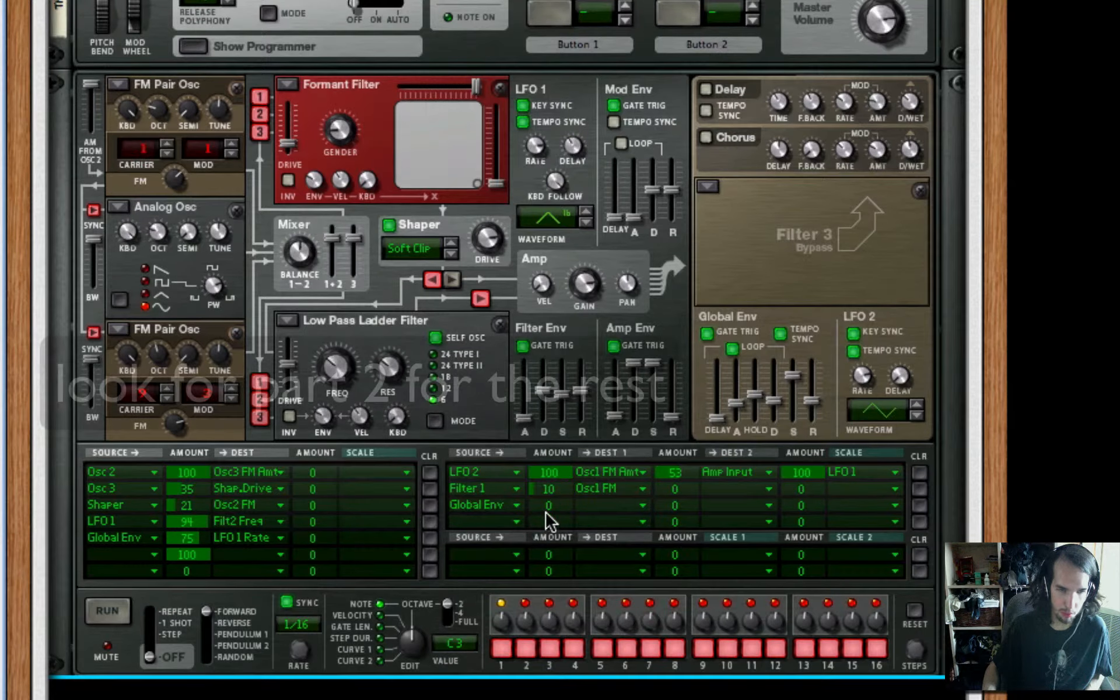
pyautogui.moveTo(548, 519); pyautogui.dragTo(540, 578)
pyautogui.moveTo(549, 508)
pyautogui.mouseDown()
pyautogui.moveTo(545, 549)
pyautogui.moveTo(560, 487)
pyautogui.mouseUp()
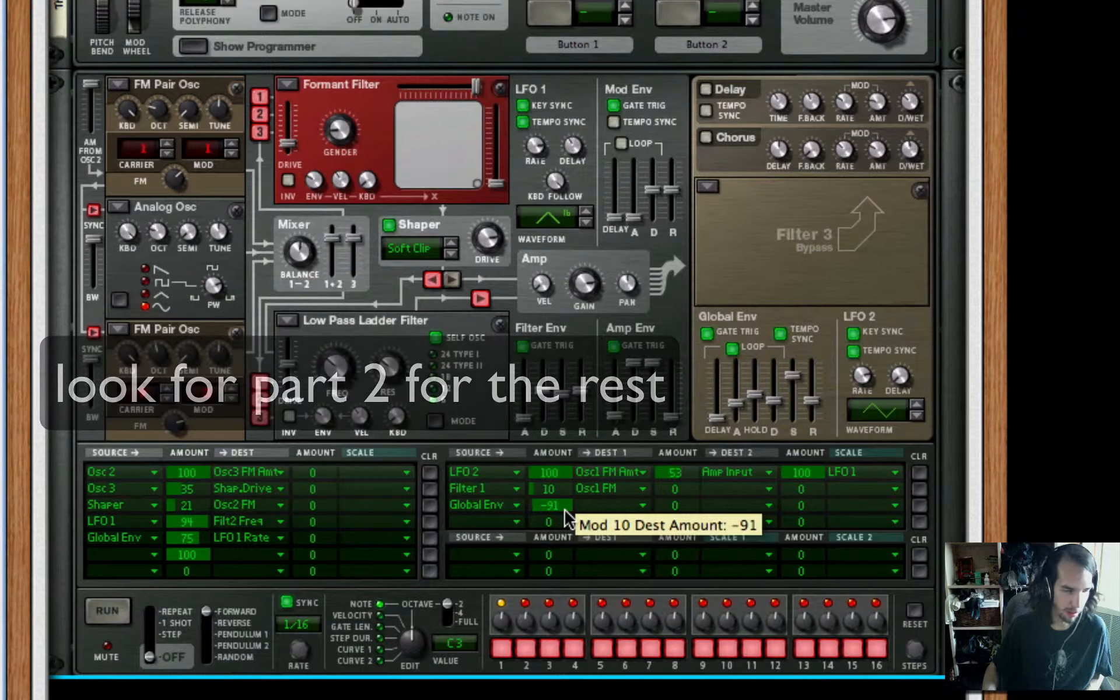
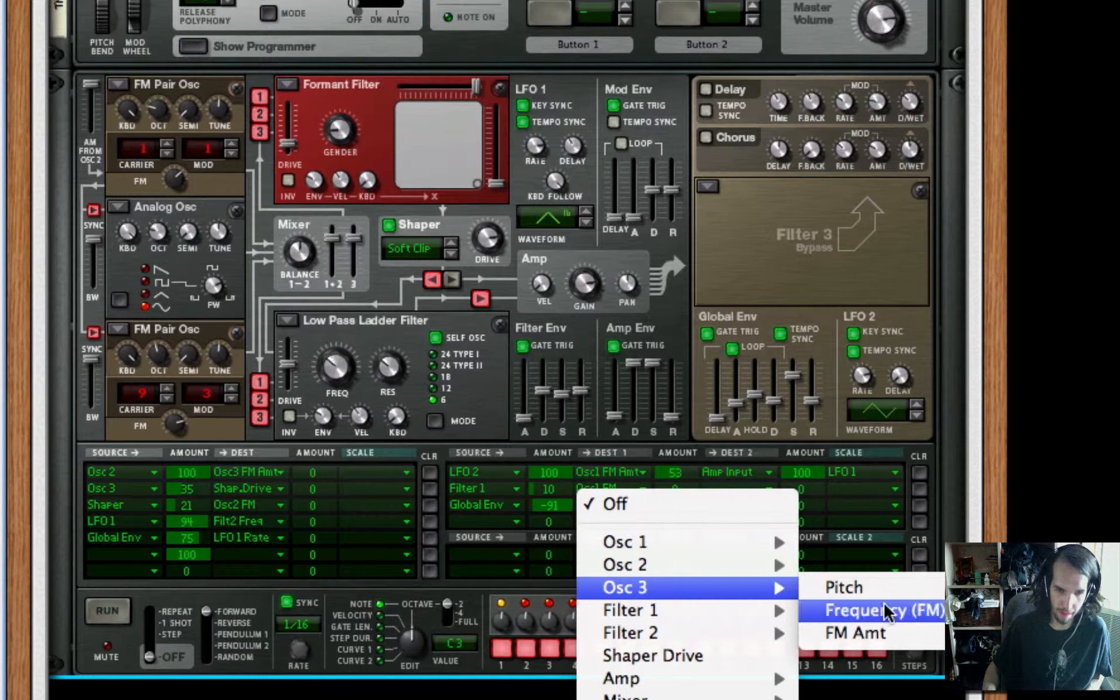
# Assign Osc 3 FM Amt to the Global Env modulation row, and route Amp Env to Filter 2 Frequency in the fourth row with an amount of 44
pyautogui.click(885, 631)
pyautogui.click(516, 523)
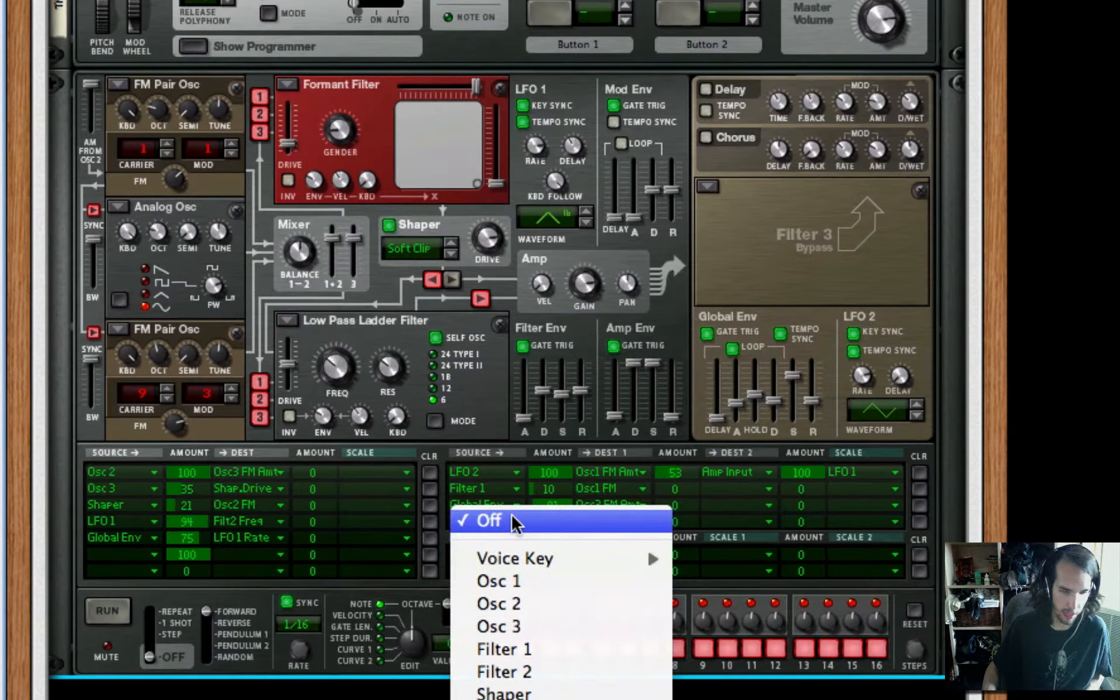
pyautogui.click(500, 699)
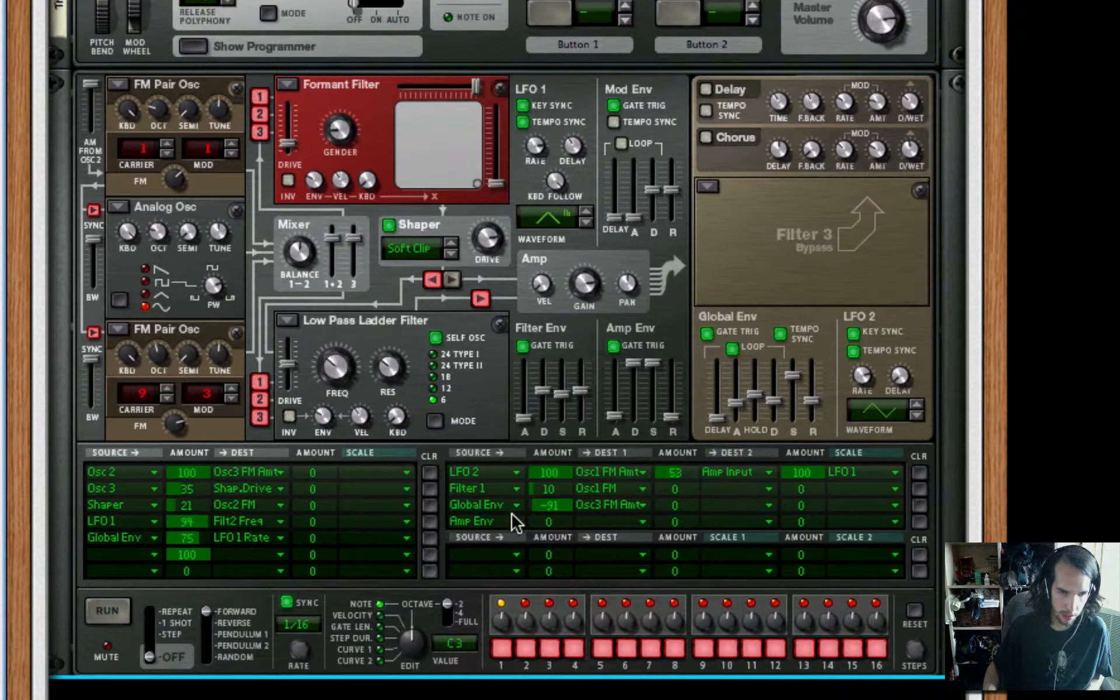
pyautogui.moveTo(546, 526); pyautogui.dragTo(562, 513)
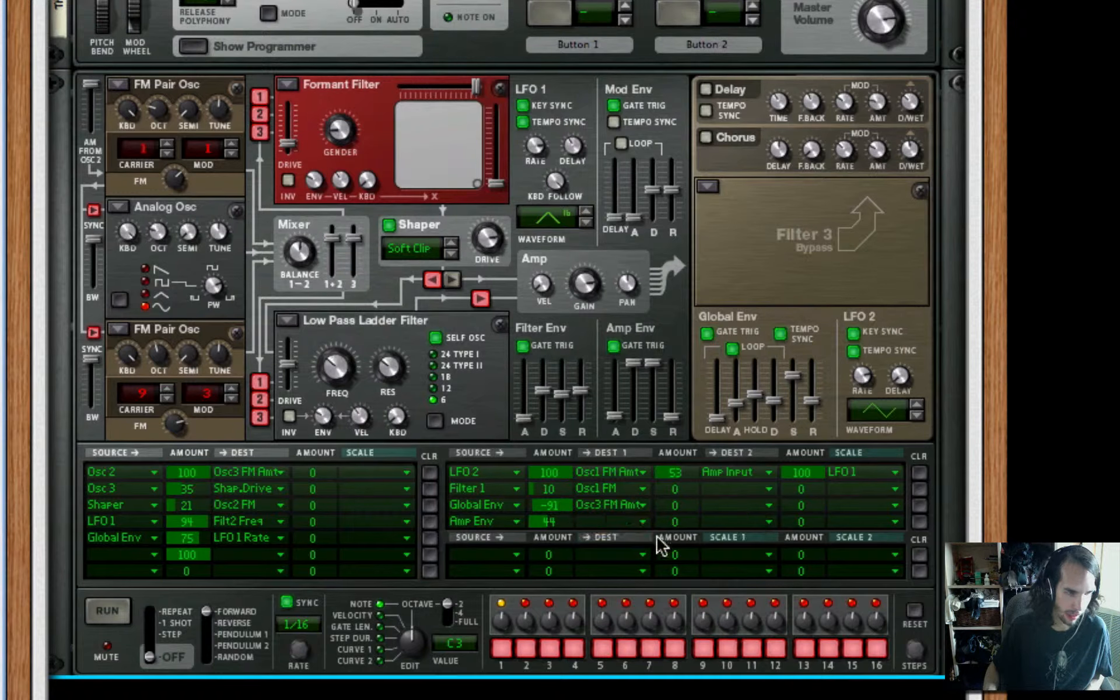
pyautogui.click(617, 528)
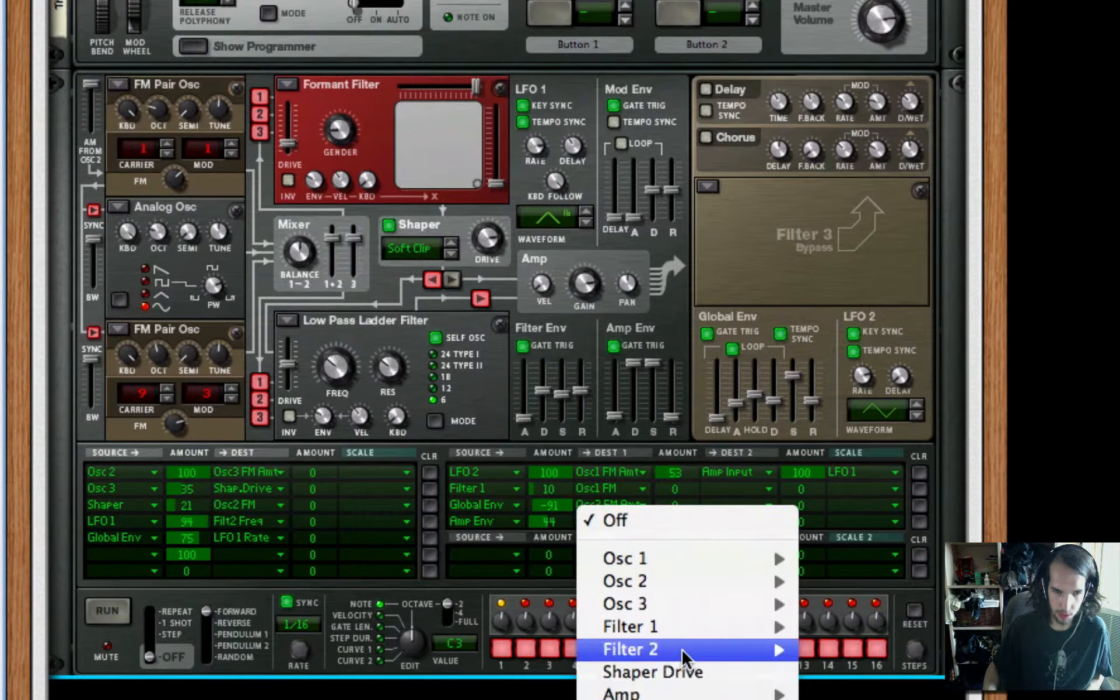
pyautogui.moveTo(700, 650)
pyautogui.click(864, 672)
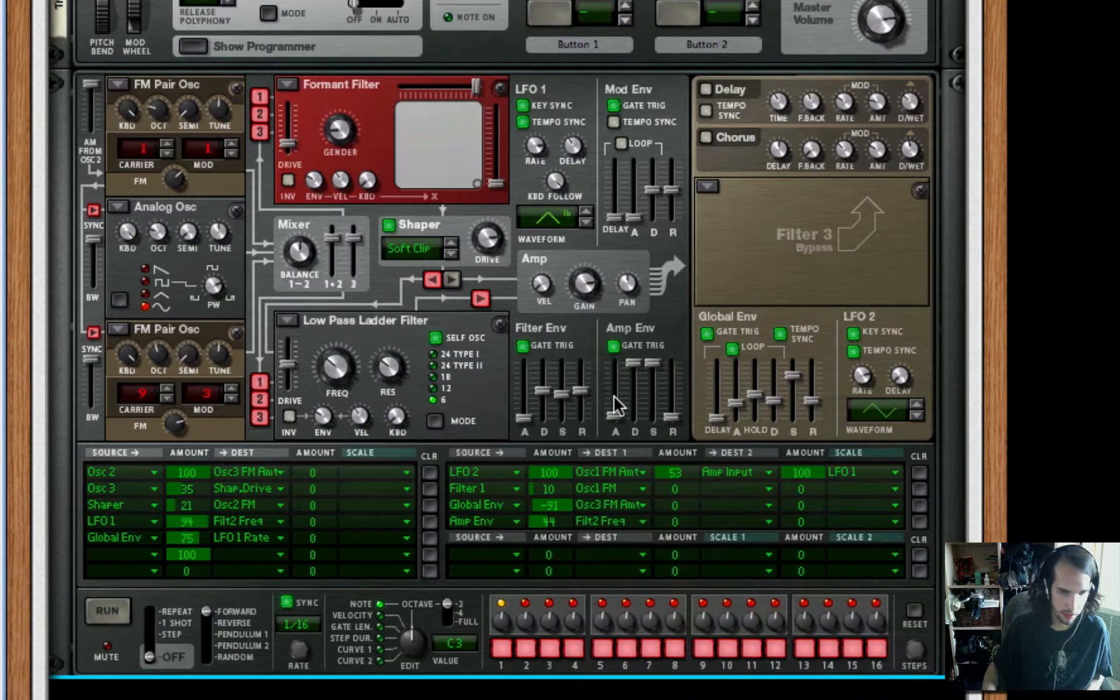
# Route Rotary 1 to Shaper Drive in the first dual-scale modulation row with an amount of 100
pyautogui.click(480, 553)
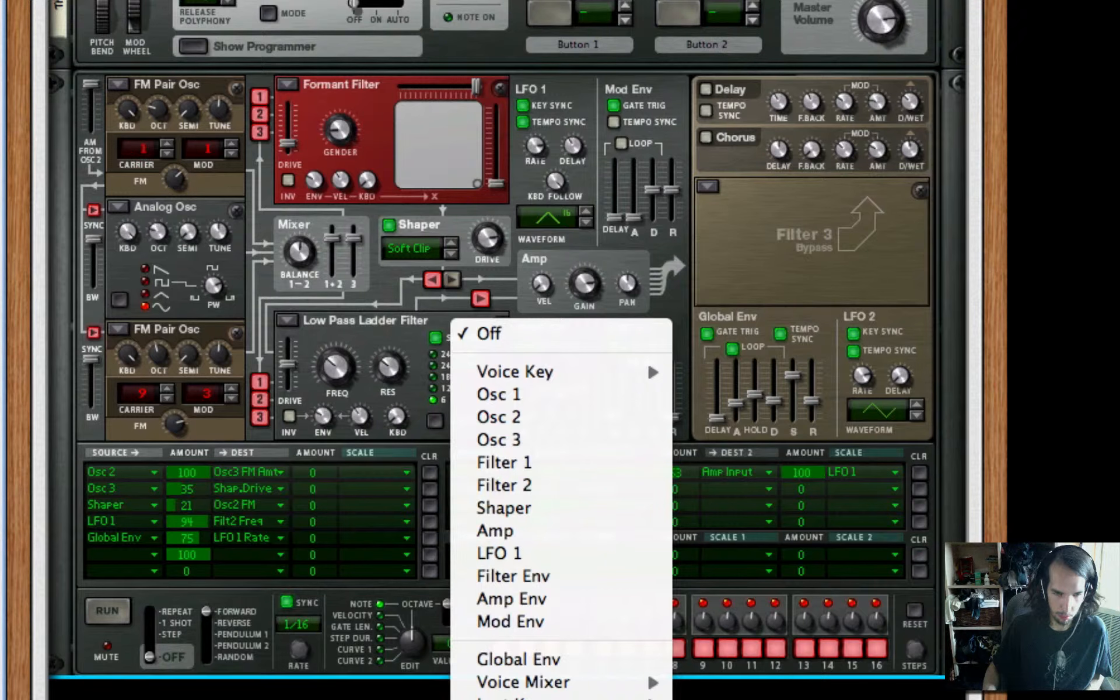
pyautogui.click(712, 698)
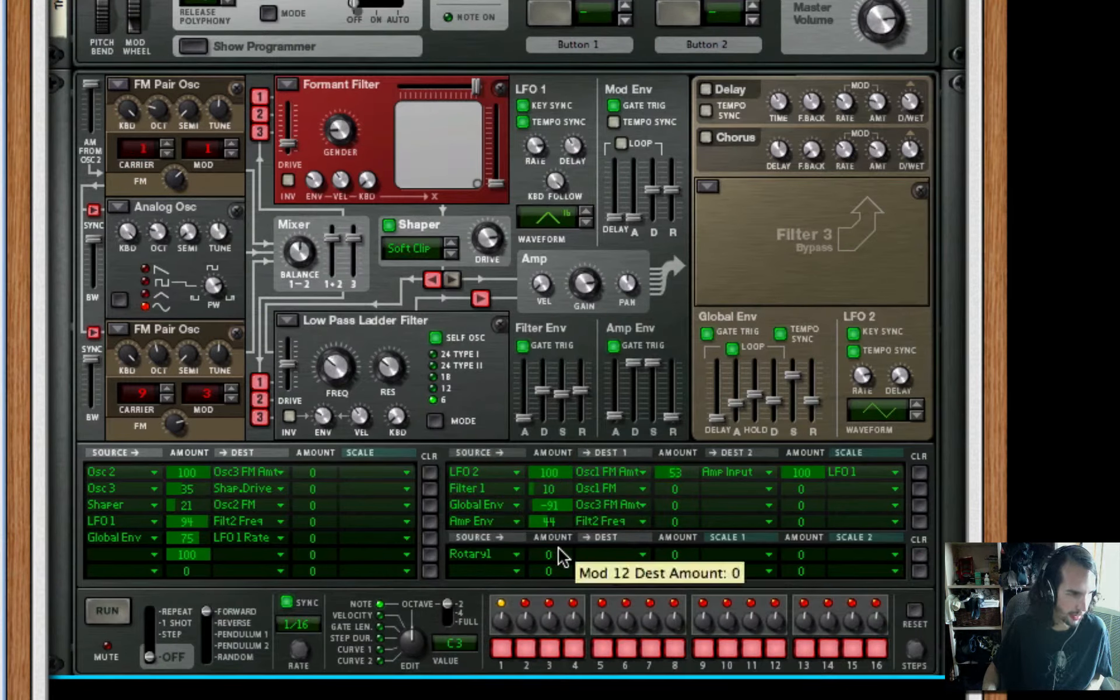
pyautogui.moveTo(561, 562); pyautogui.dragTo(607, 170)
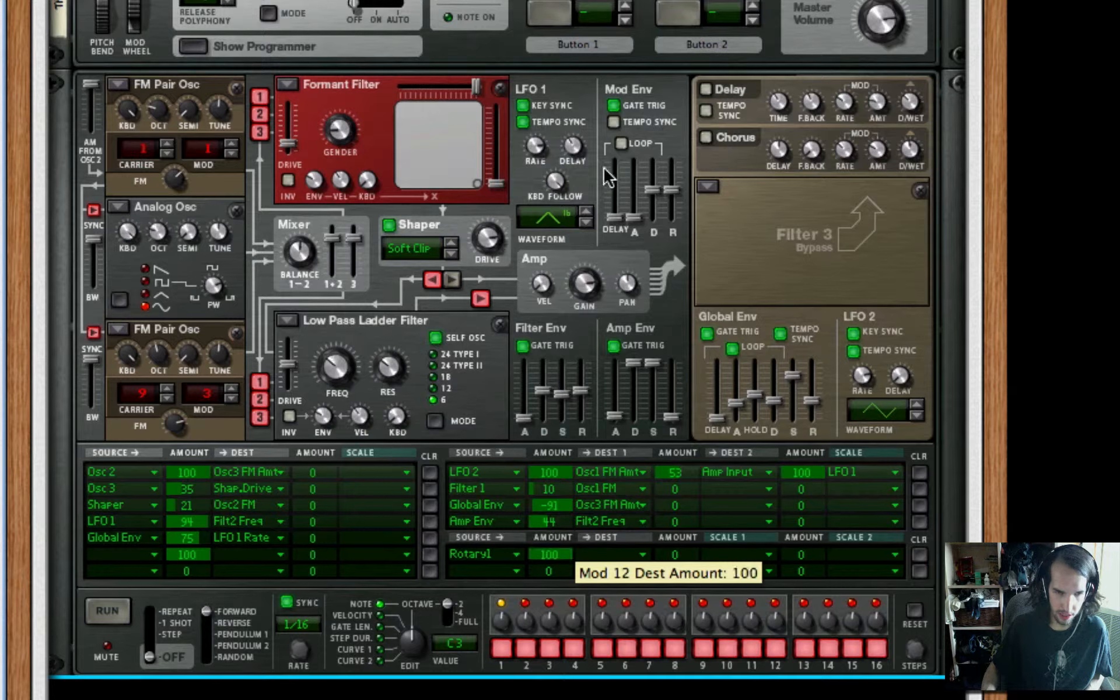
pyautogui.click(641, 556)
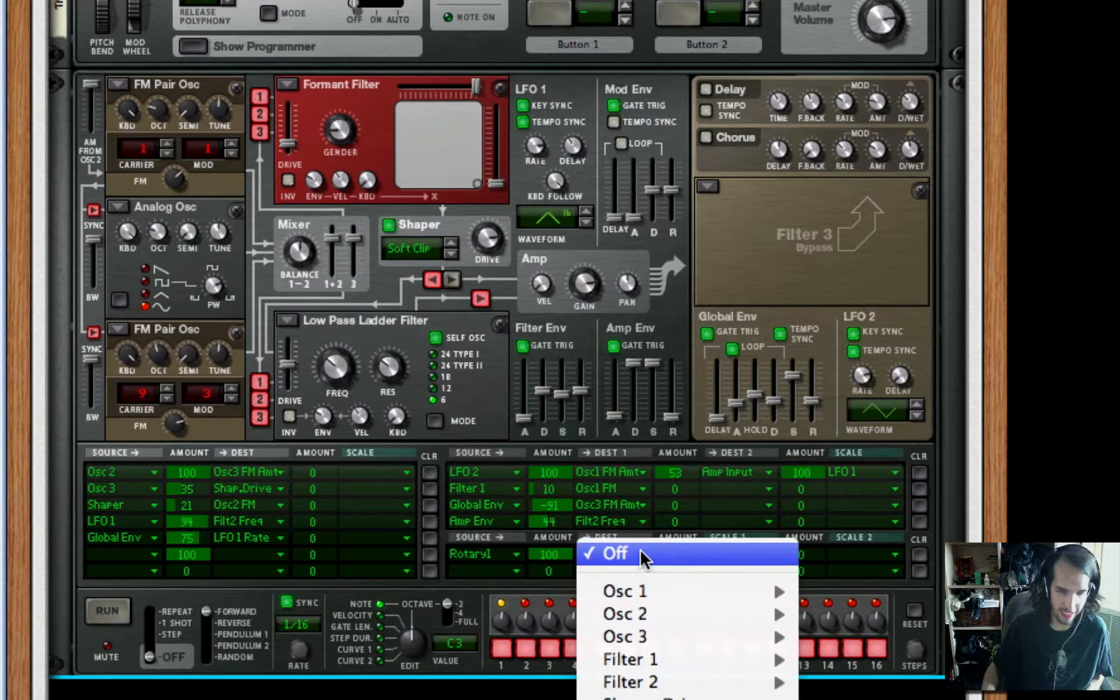
pyautogui.click(639, 554)
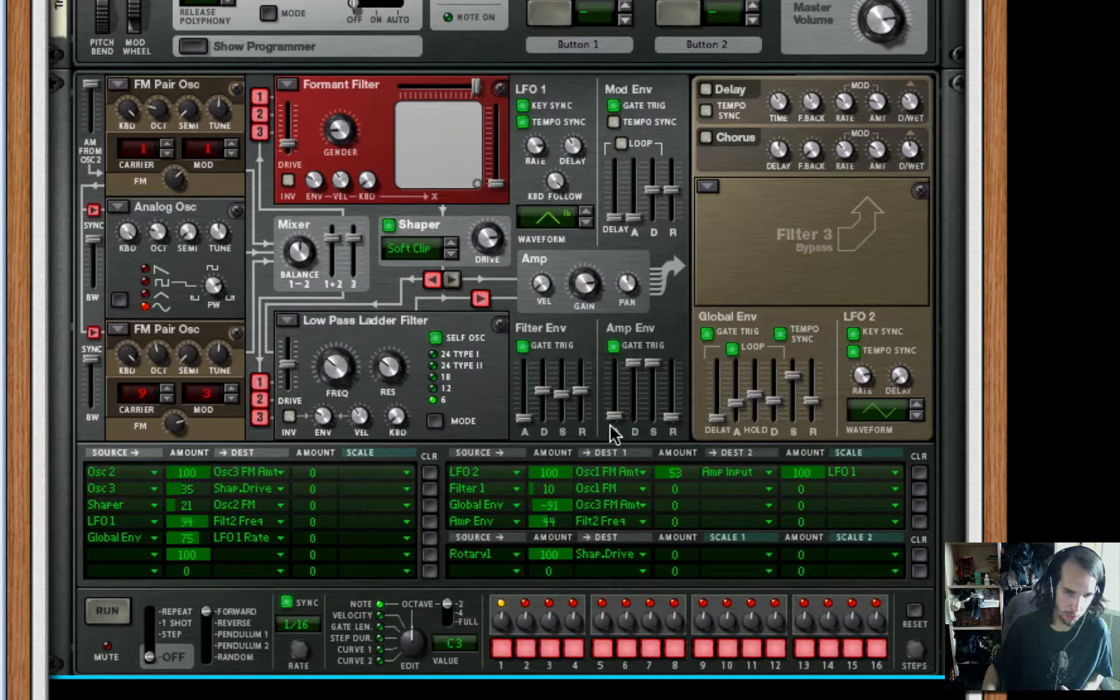
# Route Amp to Shaper Drive in the second dual-scale modulation row with an amount of 100
pyautogui.click(462, 575)
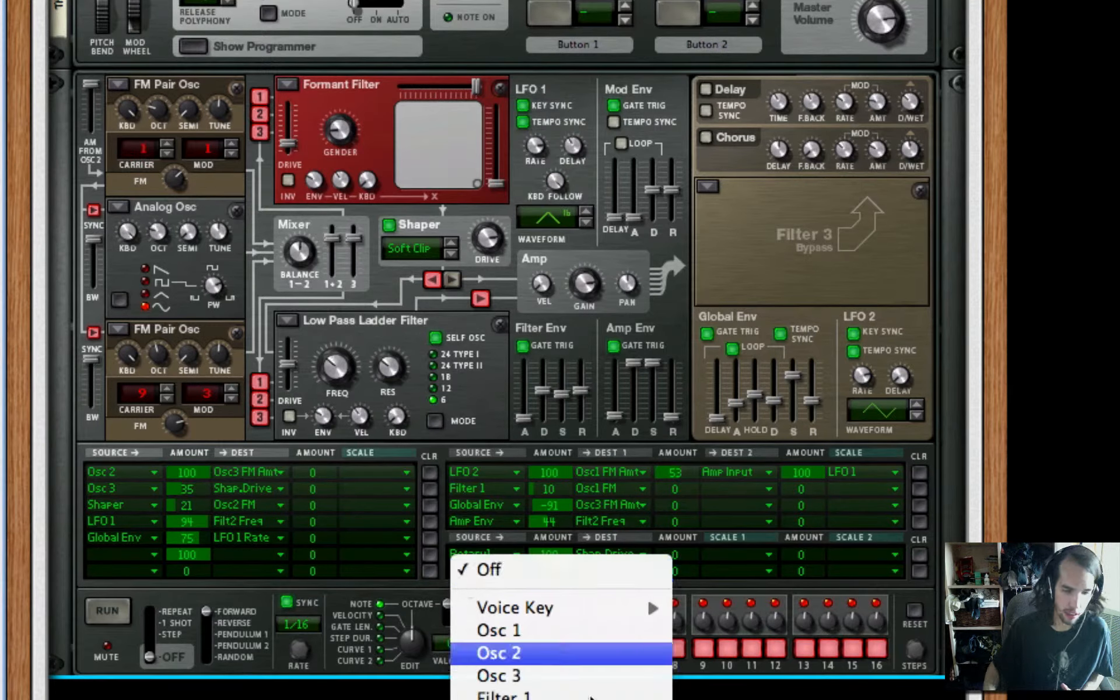
pyautogui.click(547, 697)
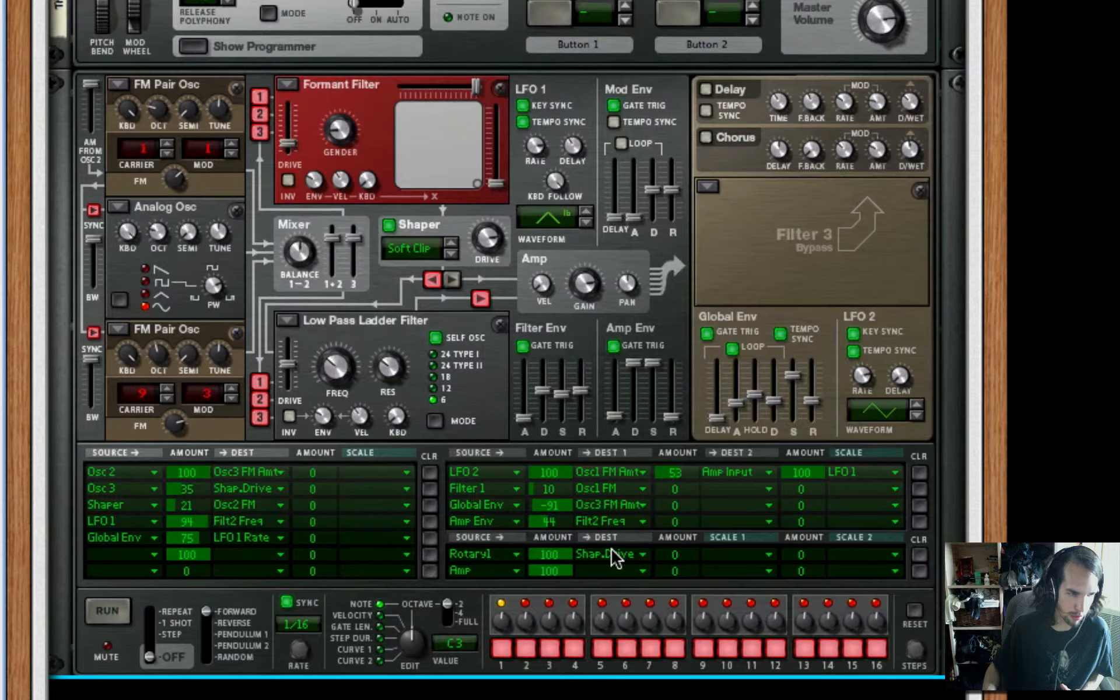
pyautogui.click(633, 576)
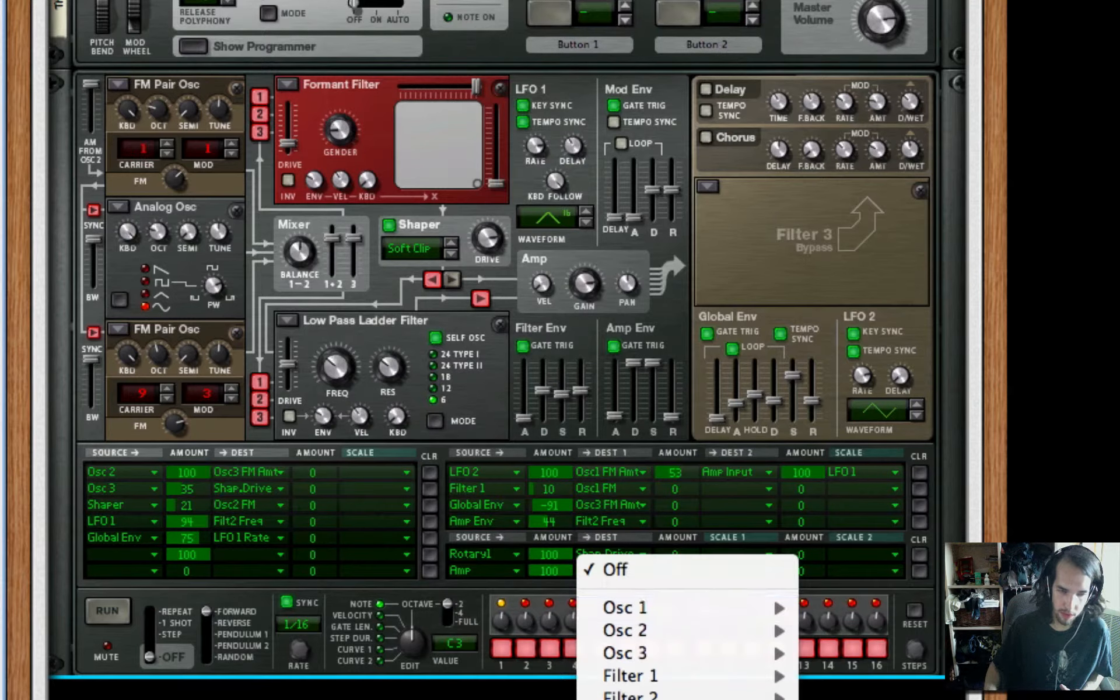
pyautogui.click(841, 699)
# Set both Scale 1 and Scale 2 of the Amp modulation row to Amp, each with an amount of 100
pyautogui.scroll(-1, 691, 575)
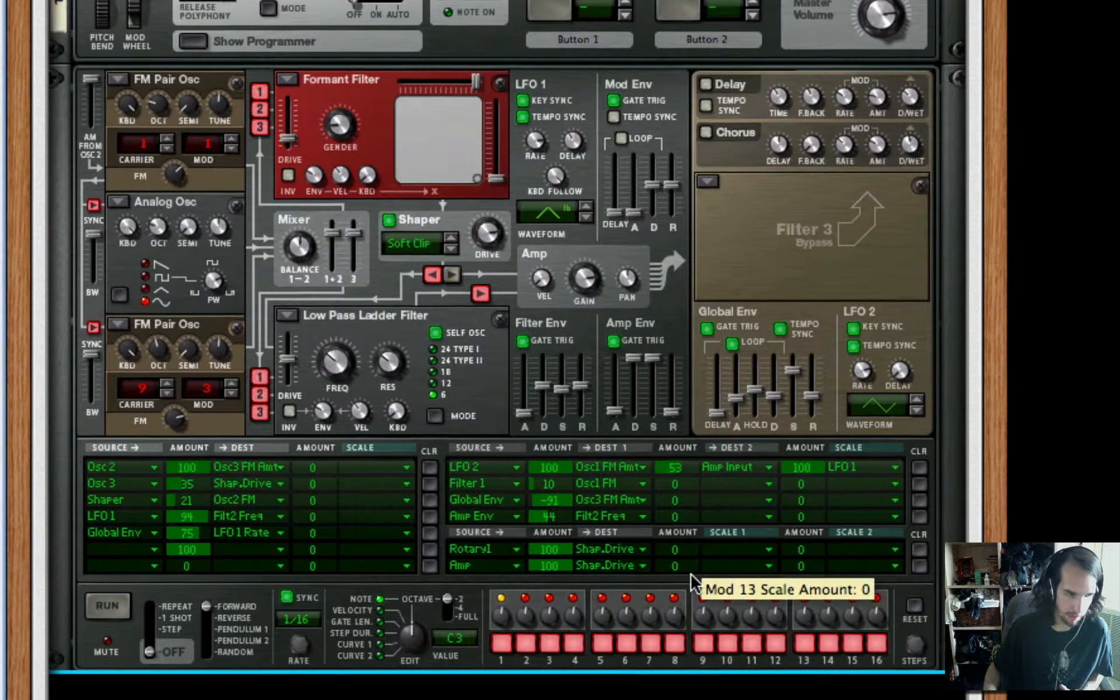
pyautogui.moveTo(691, 576); pyautogui.dragTo(698, 561)
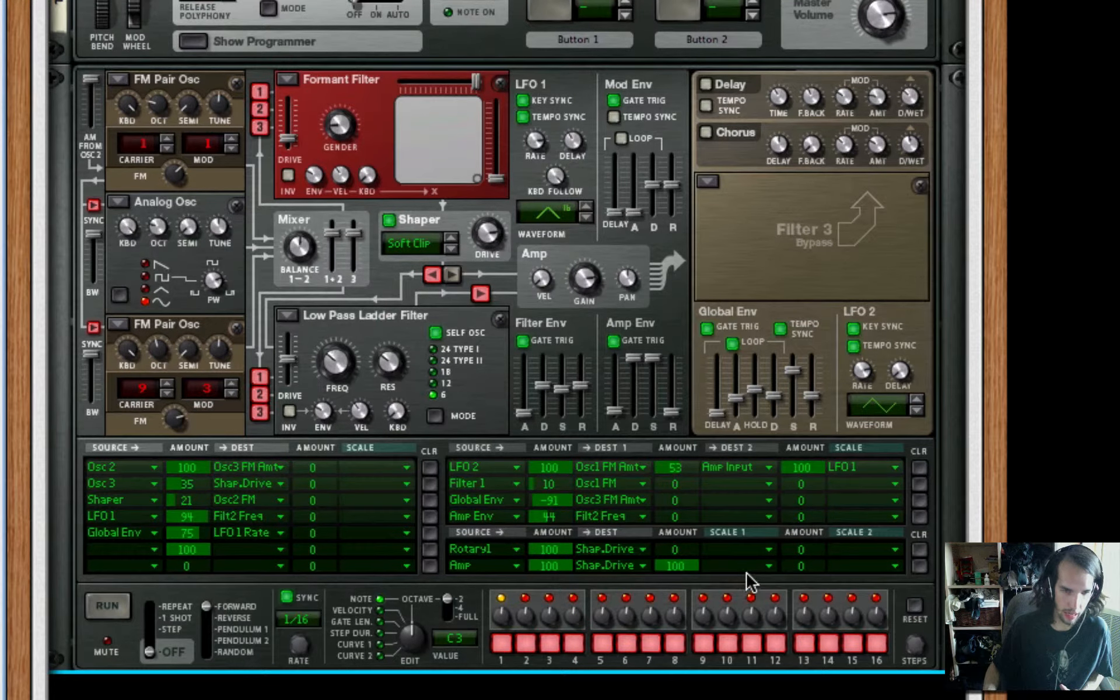
pyautogui.click(747, 566)
pyautogui.click(817, 699)
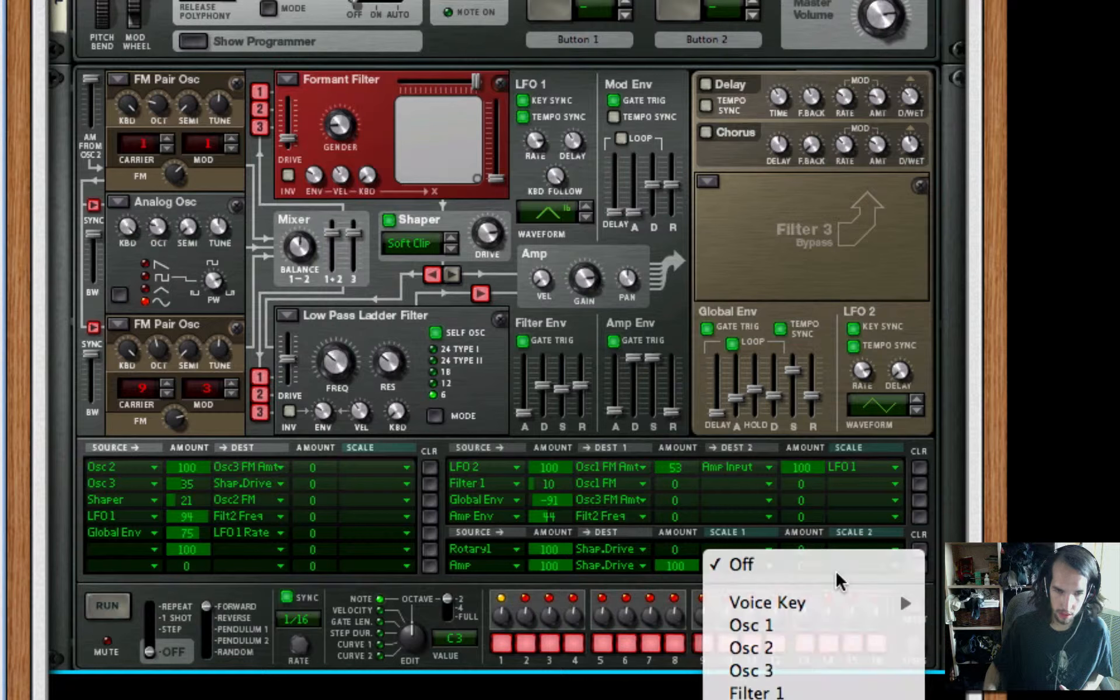
pyautogui.moveTo(817, 578); pyautogui.dragTo(830, 510)
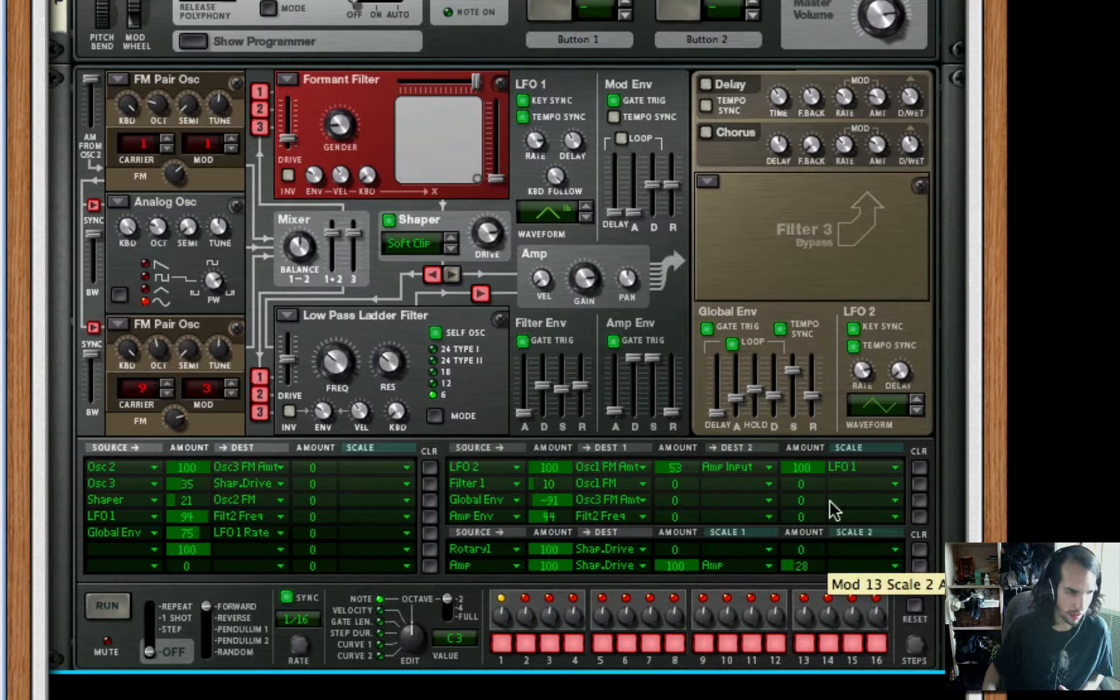
pyautogui.click(881, 566)
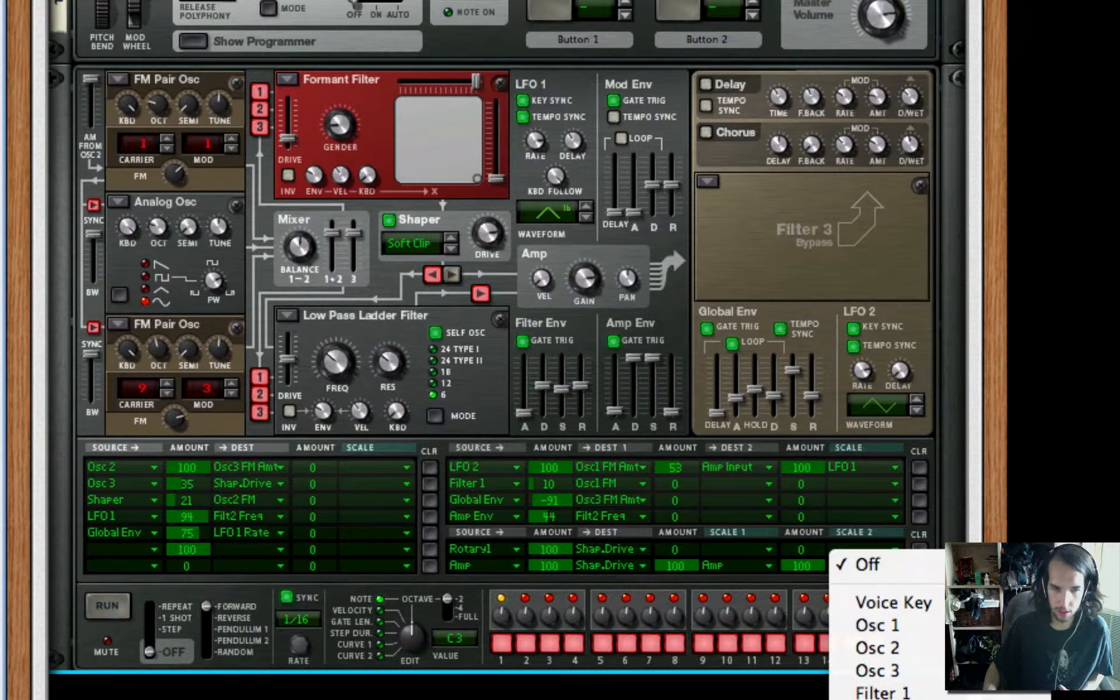
pyautogui.click(870, 699)
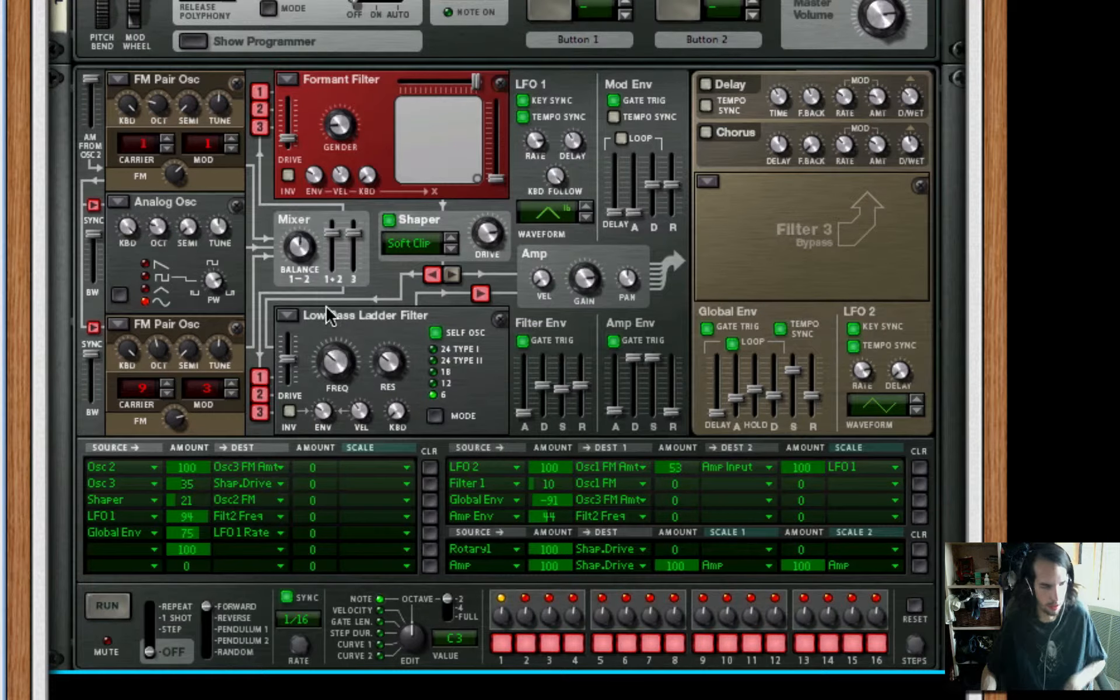
# Add an RV7000 Advanced Reverb after the Thor, set its Dry/Wet to 38 and shorten its decay
pyautogui.scroll(-3, 327, 312)
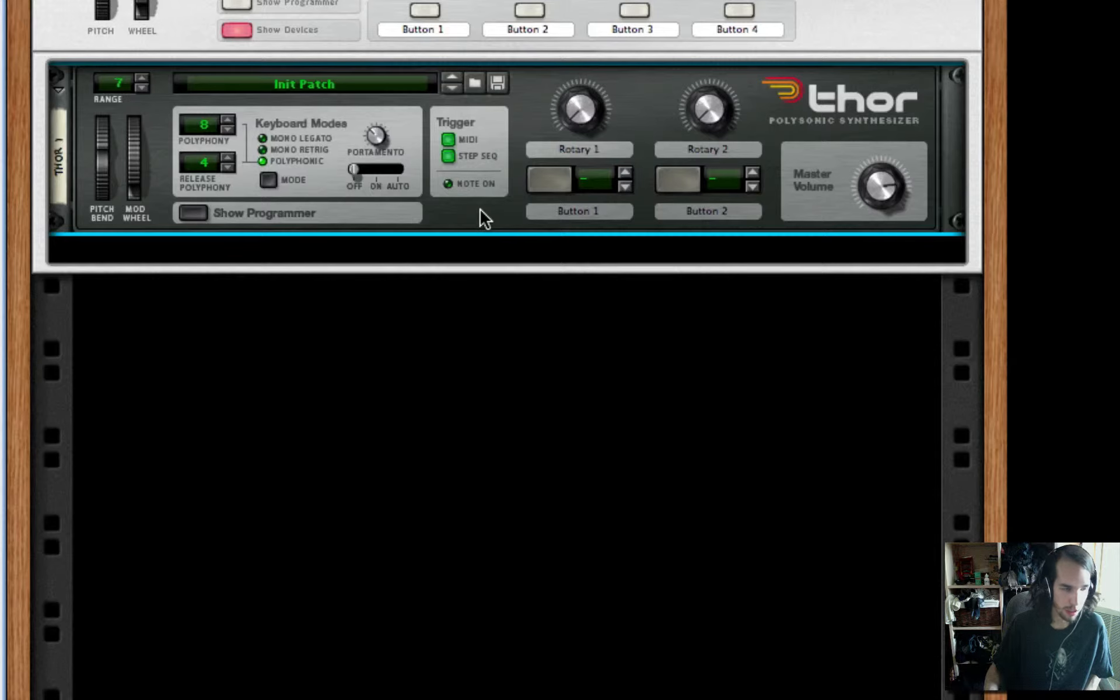
pyautogui.rightClick(487, 211)
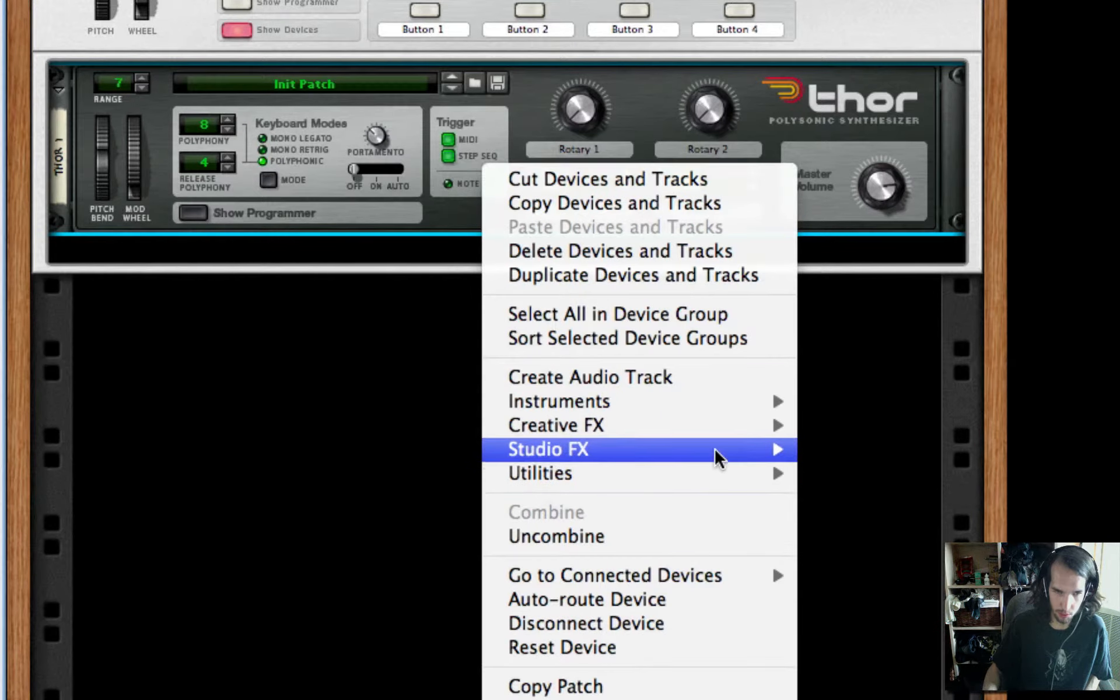
pyautogui.moveTo(713, 450)
pyautogui.click(953, 454)
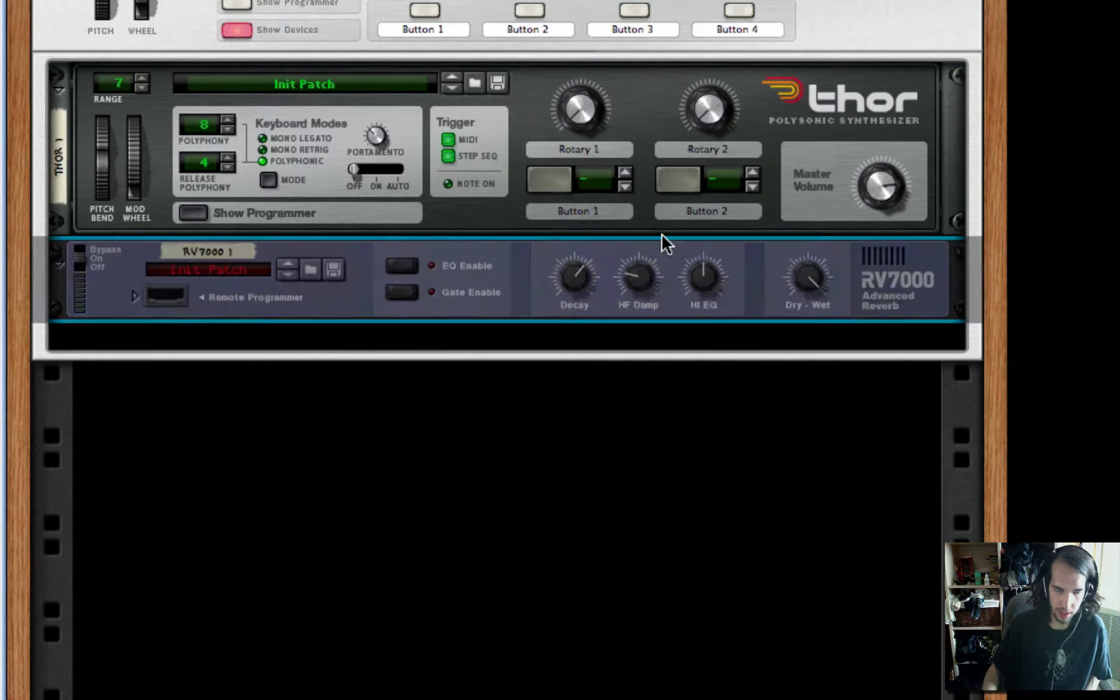
pyautogui.moveTo(814, 280); pyautogui.dragTo(802, 344)
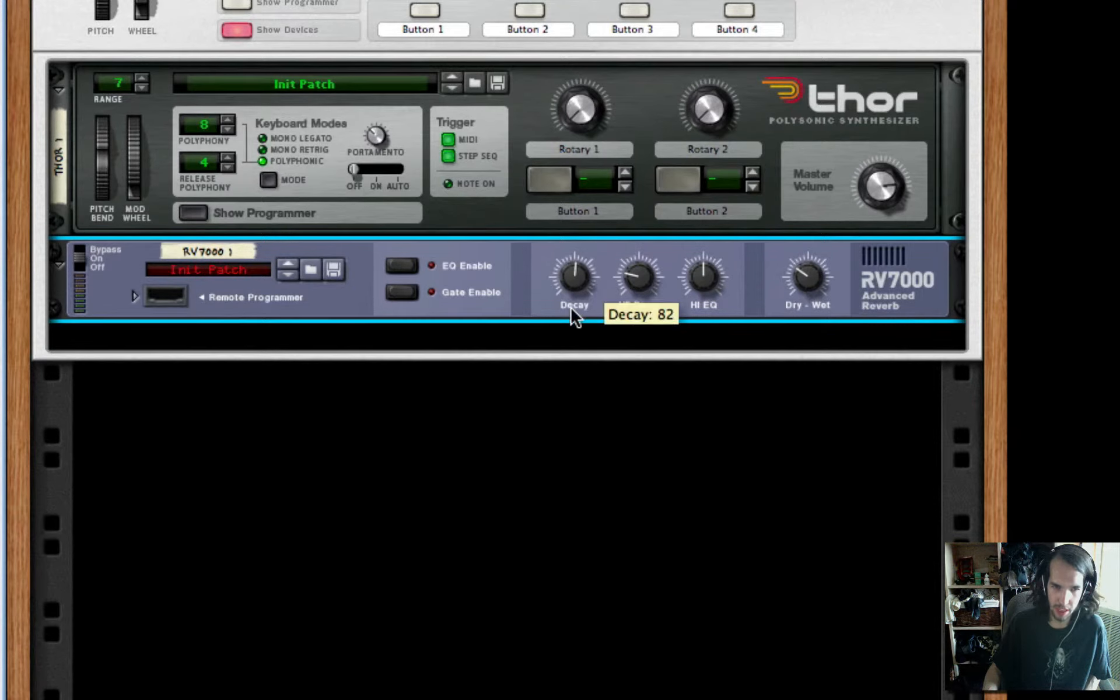
pyautogui.moveTo(572, 310); pyautogui.dragTo(575, 321)
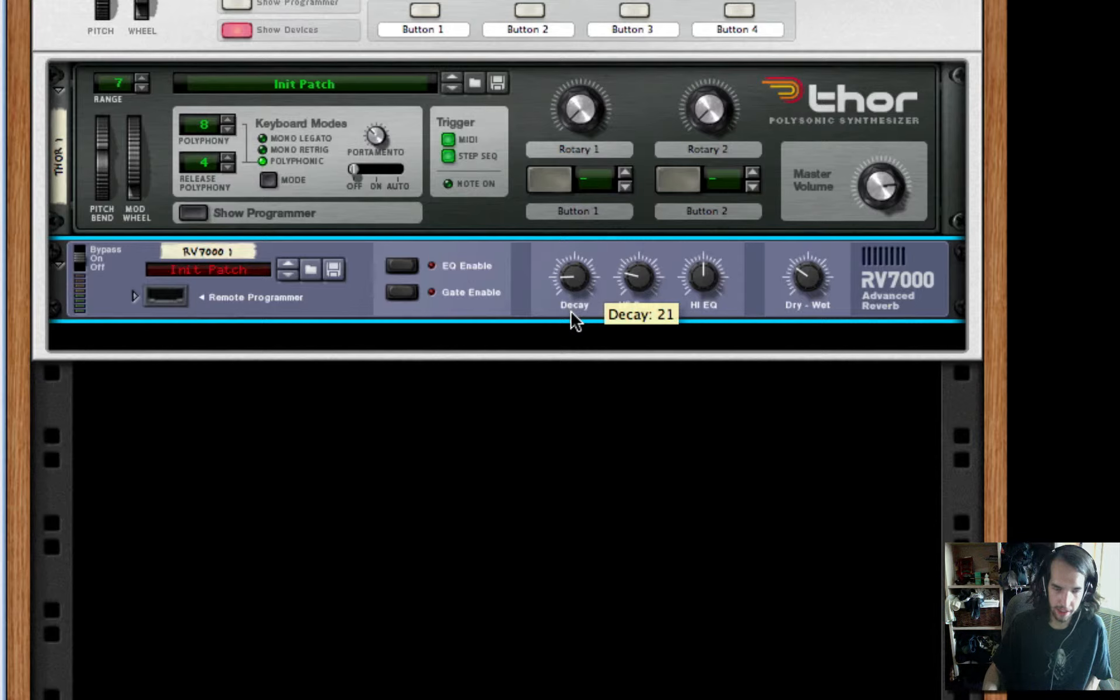
# Add a Line 6 Bass Amp after the RV7000 reverb
pyautogui.rightClick(754, 286)
pyautogui.moveTo(881, 534)
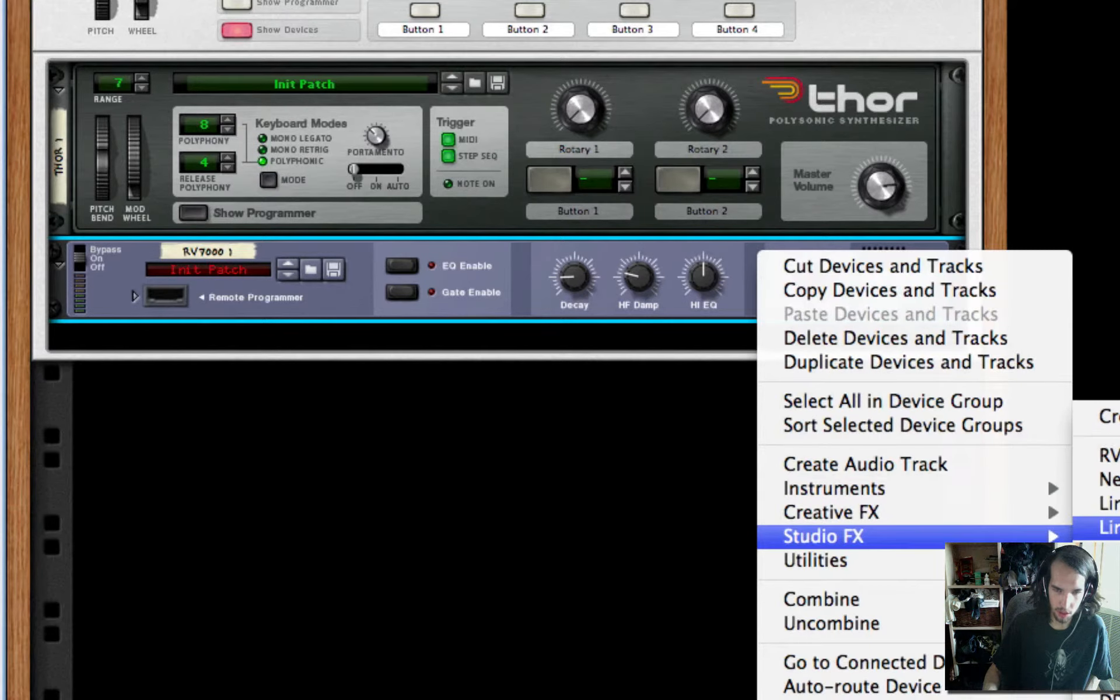
pyautogui.click(1108, 526)
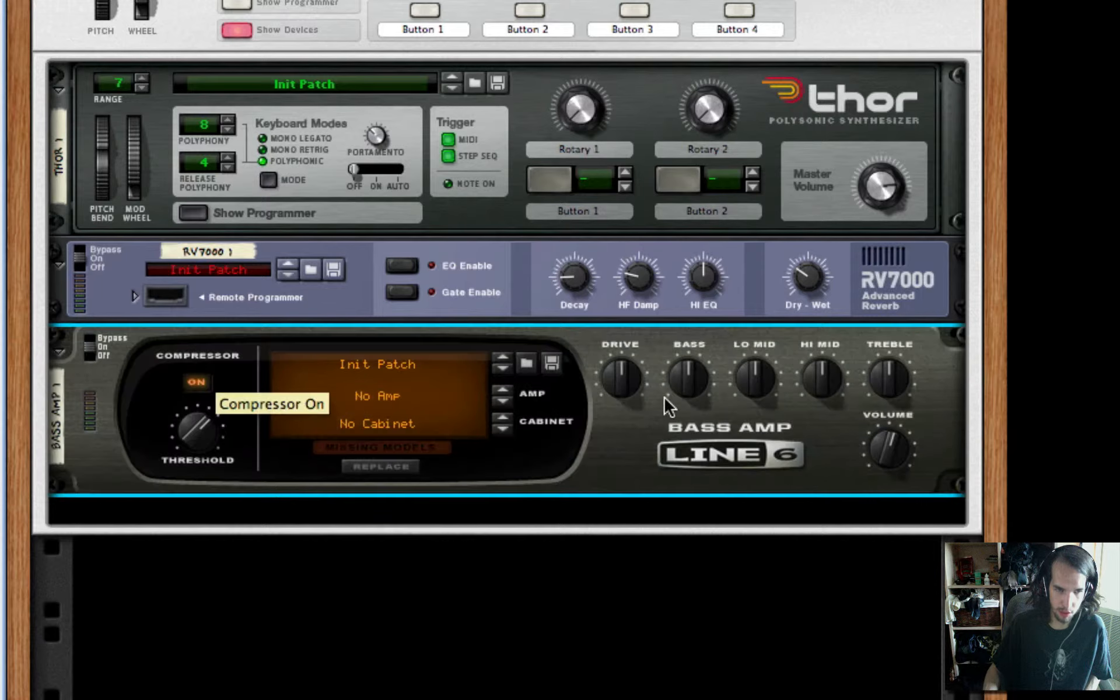
# Add two MClass Equalizers in series after the Line 6 Bass Amp
pyautogui.rightClick(713, 432)
pyautogui.moveTo(871, 533)
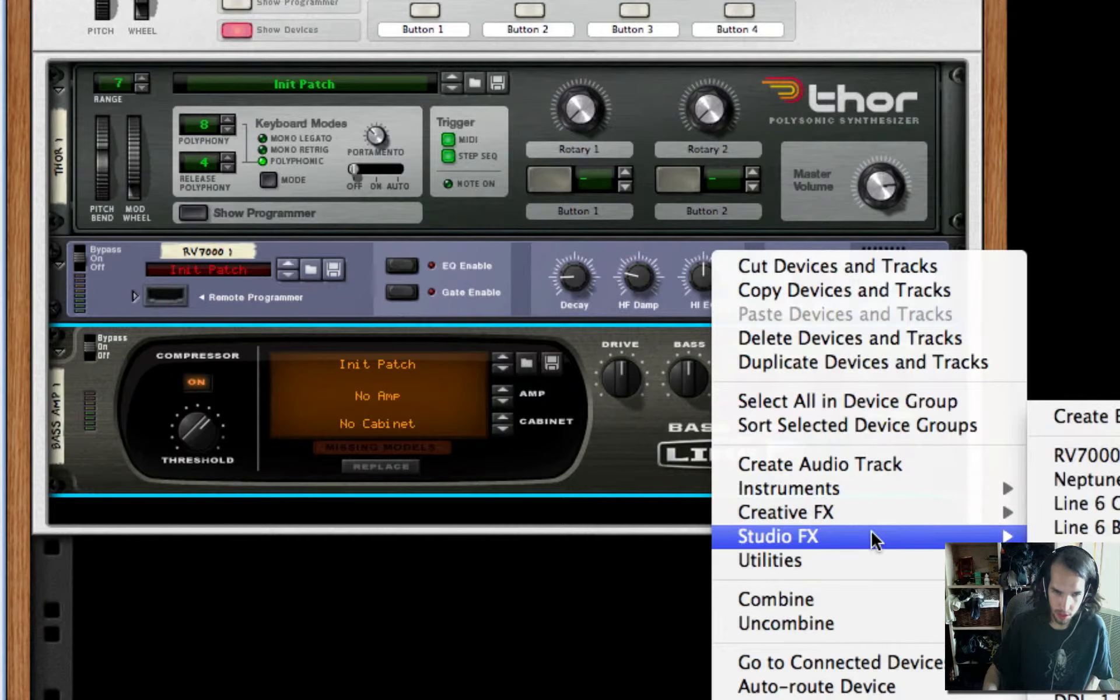
pyautogui.click(1091, 567)
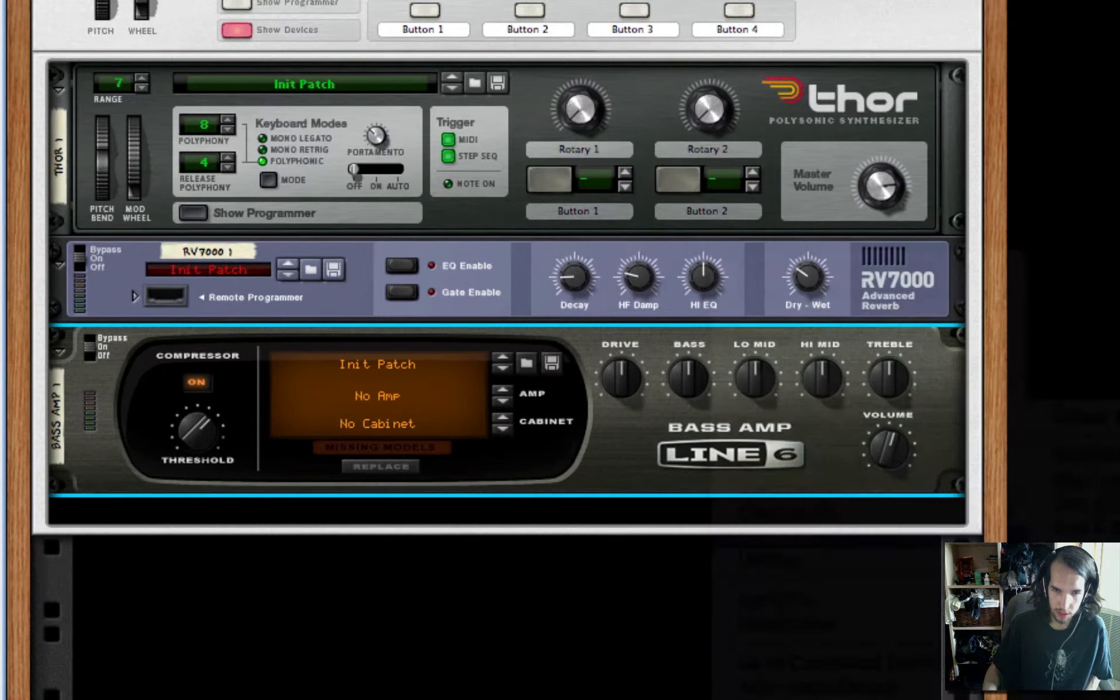
pyautogui.rightClick(571, 451)
pyautogui.moveTo(800, 621)
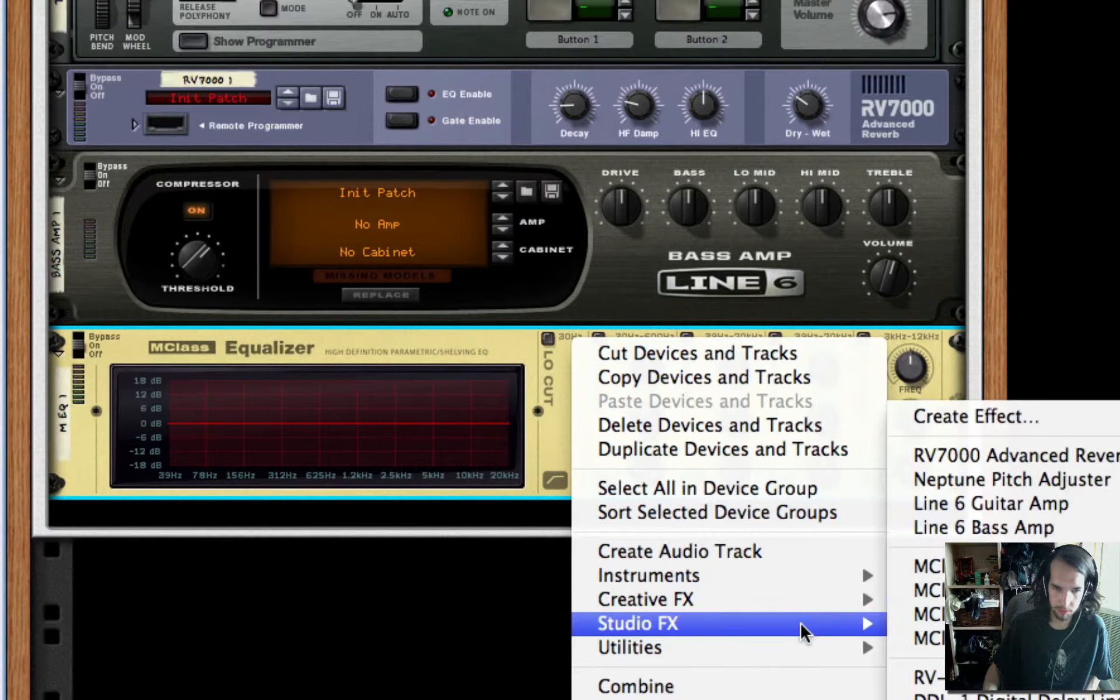
pyautogui.click(923, 568)
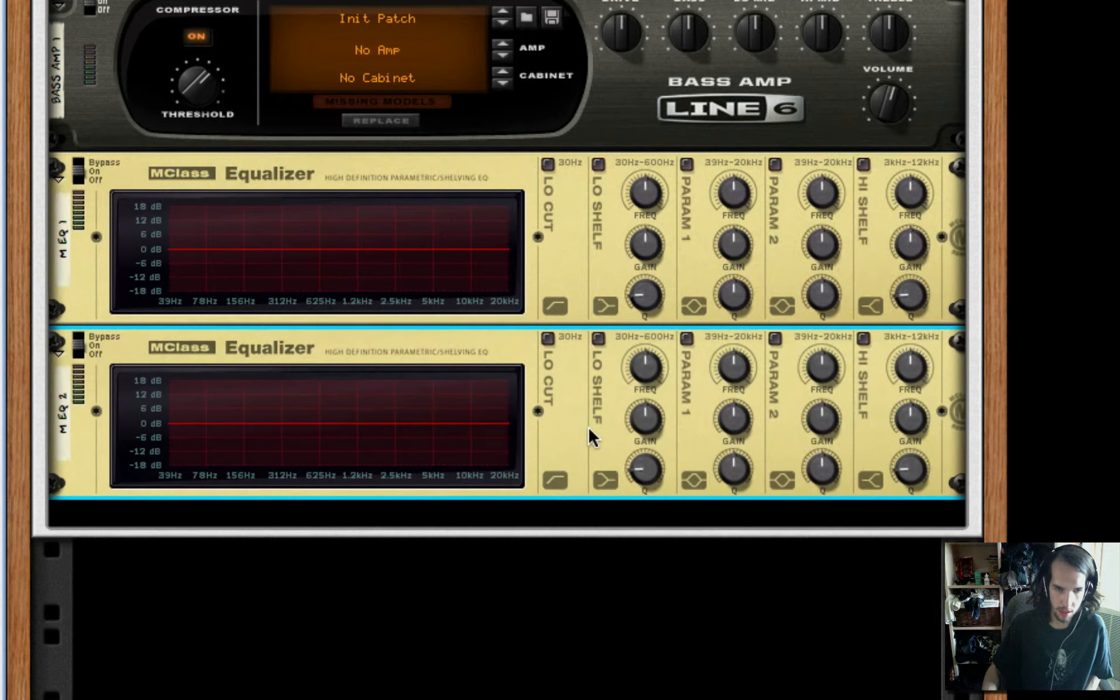
# Add a Scream 4 distortion unit after the second MClass Equalizer
pyautogui.rightClick(589, 428)
pyautogui.moveTo(777, 621)
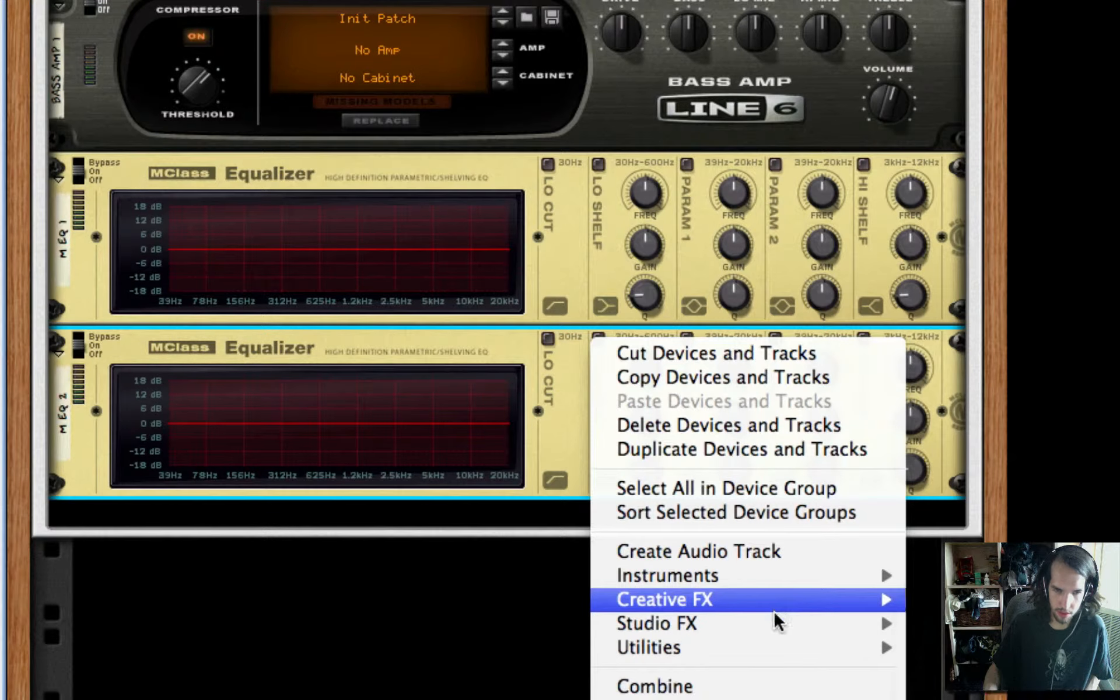
pyautogui.moveTo(798, 598)
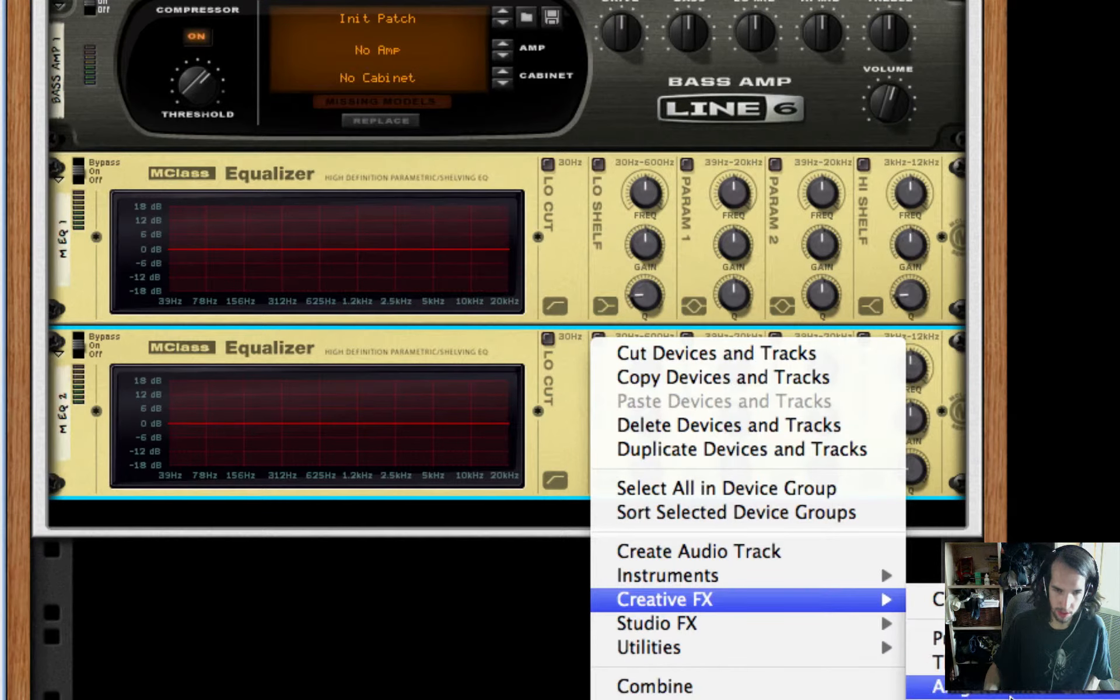
pyautogui.click(992, 699)
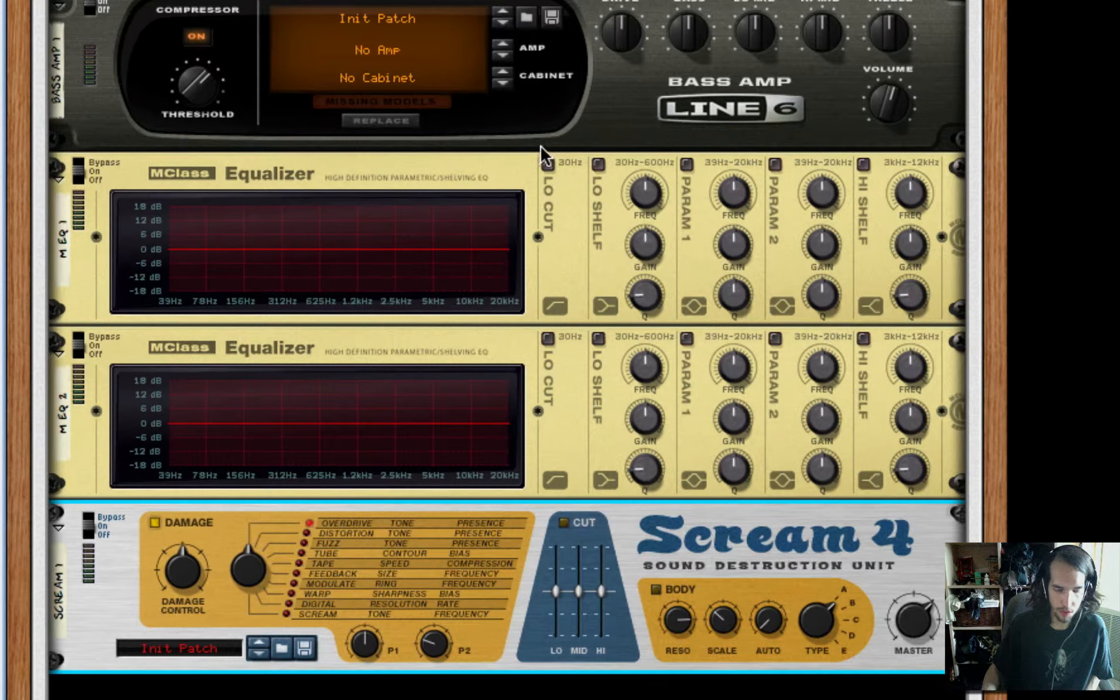
# Enable the Lo Cut, Param 1 and Param 2 bands on the first MClass Equalizer
pyautogui.click(549, 165)
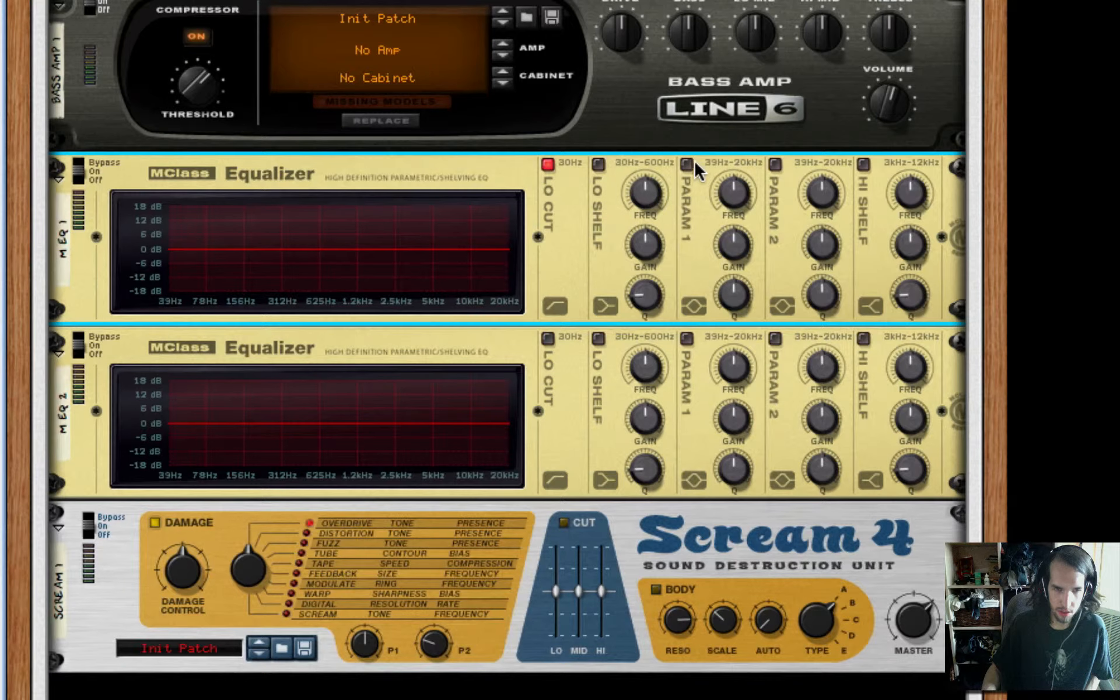
pyautogui.click(688, 164)
pyautogui.click(775, 164)
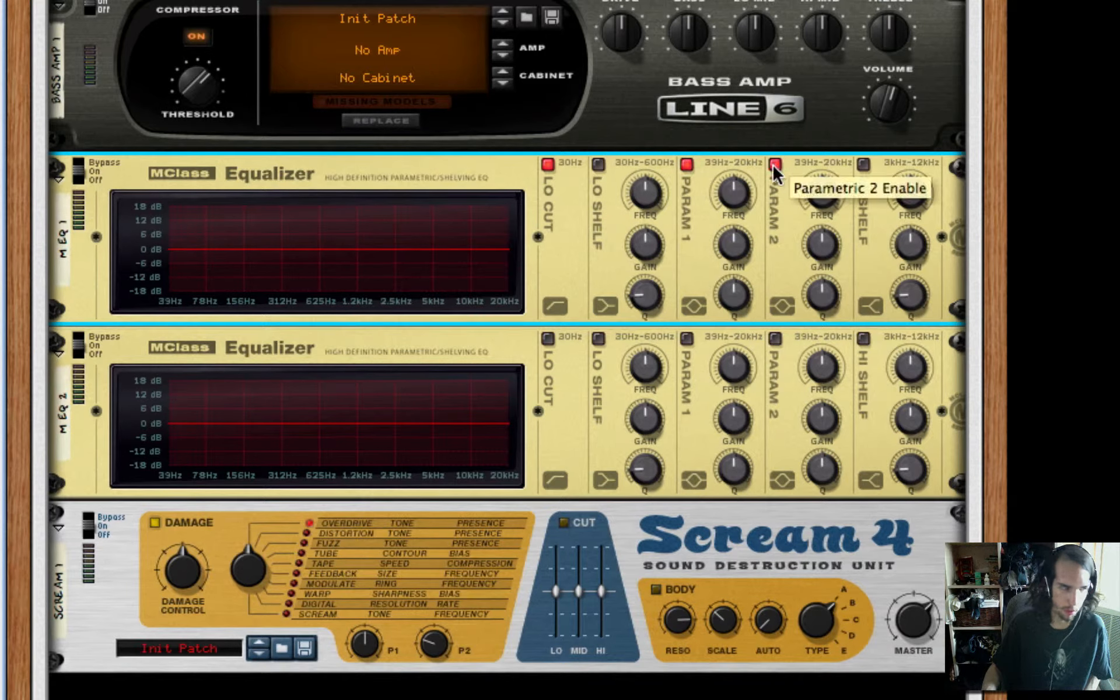
# Set Param 1 on the first MClass Equalizer to a narrow full cut slightly above 200 Hz with a Q of about 20
pyautogui.moveTo(741, 198); pyautogui.dragTo(738, 217)
pyautogui.moveTo(737, 261); pyautogui.dragTo(743, 350)
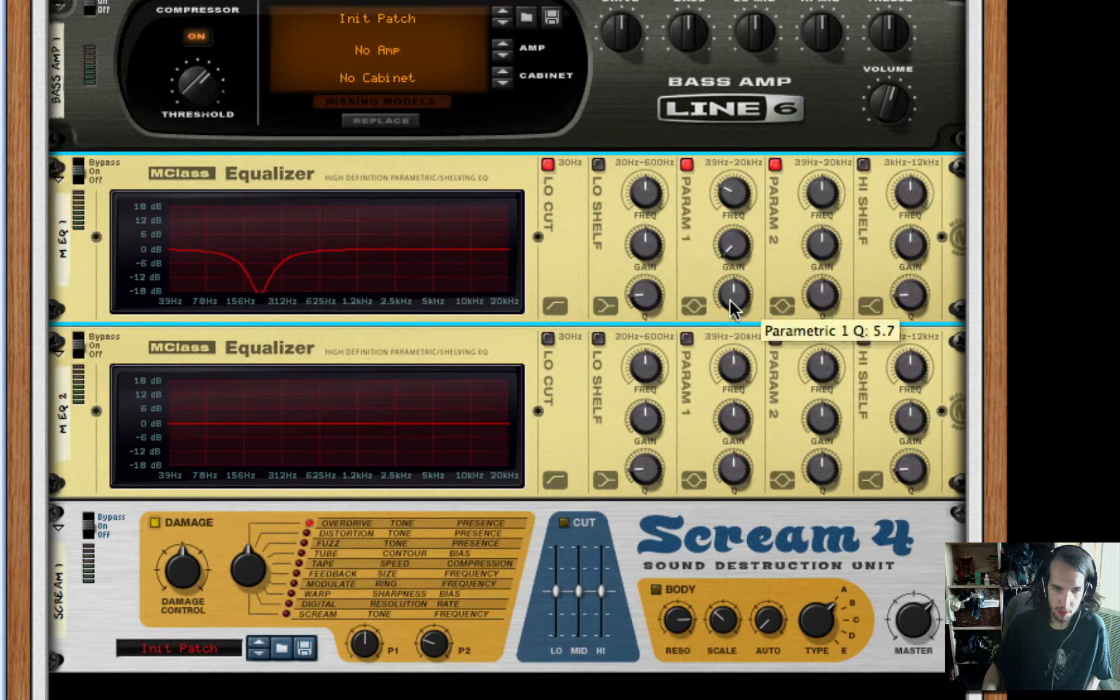
pyautogui.moveTo(733, 300); pyautogui.dragTo(733, 279)
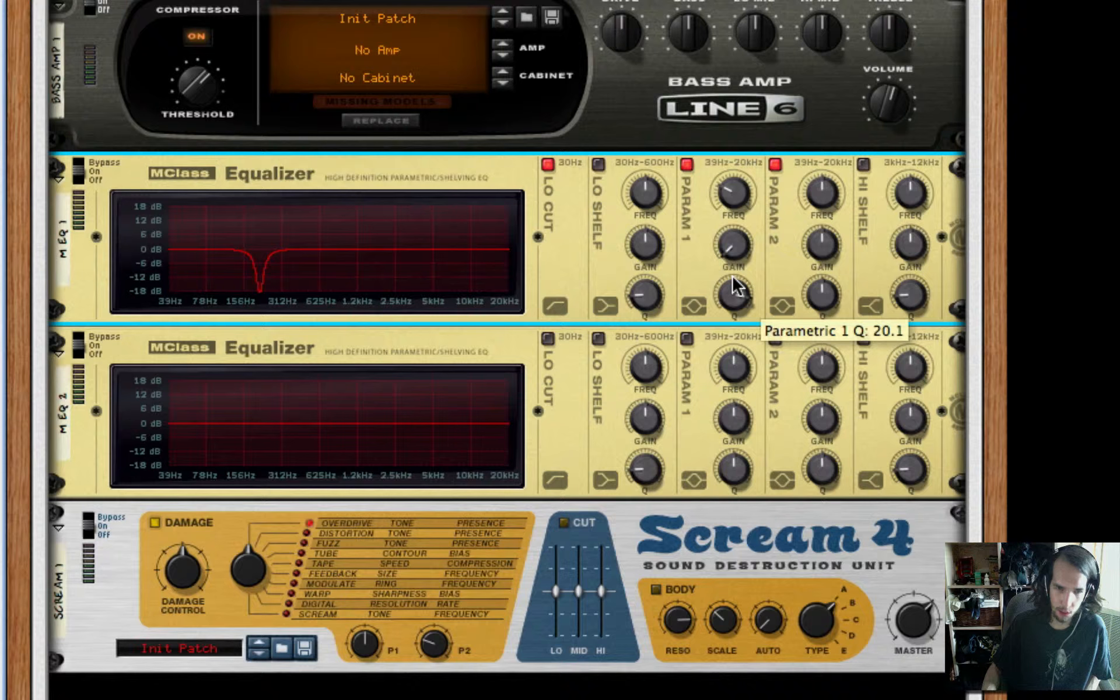
# Set Param 2 on the first MClass Equalizer to a strong, narrowed boost at about 334 Hz
pyautogui.moveTo(827, 245); pyautogui.dragTo(820, 205)
pyautogui.moveTo(819, 254); pyautogui.dragTo(819, 250)
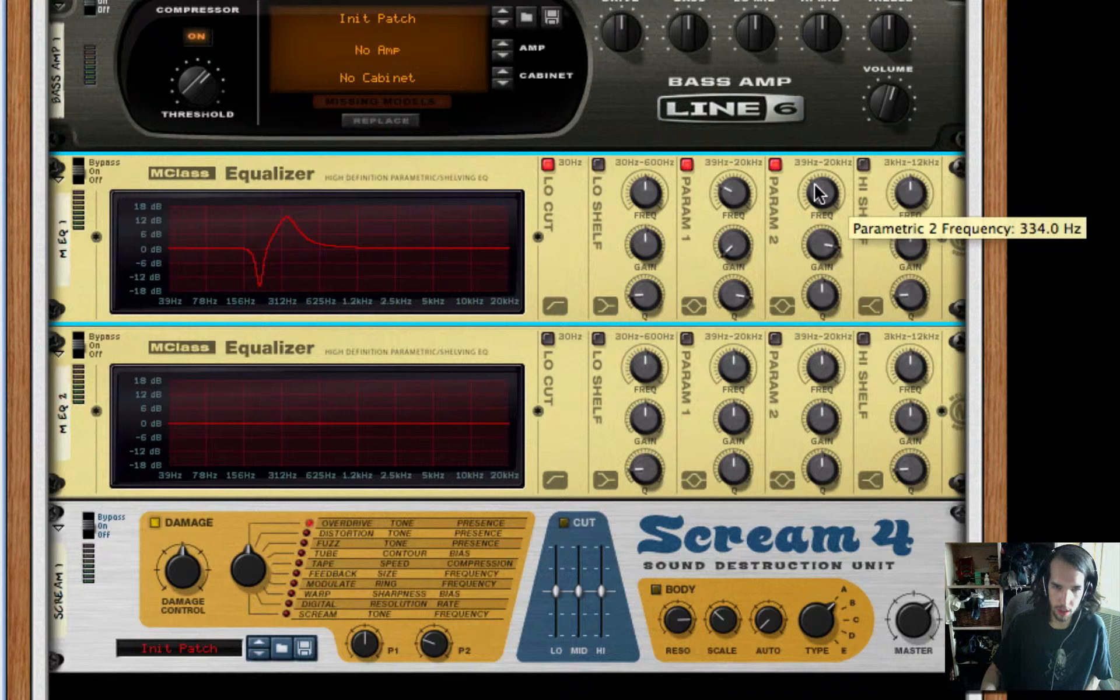
pyautogui.moveTo(835, 299); pyautogui.dragTo(838, 296)
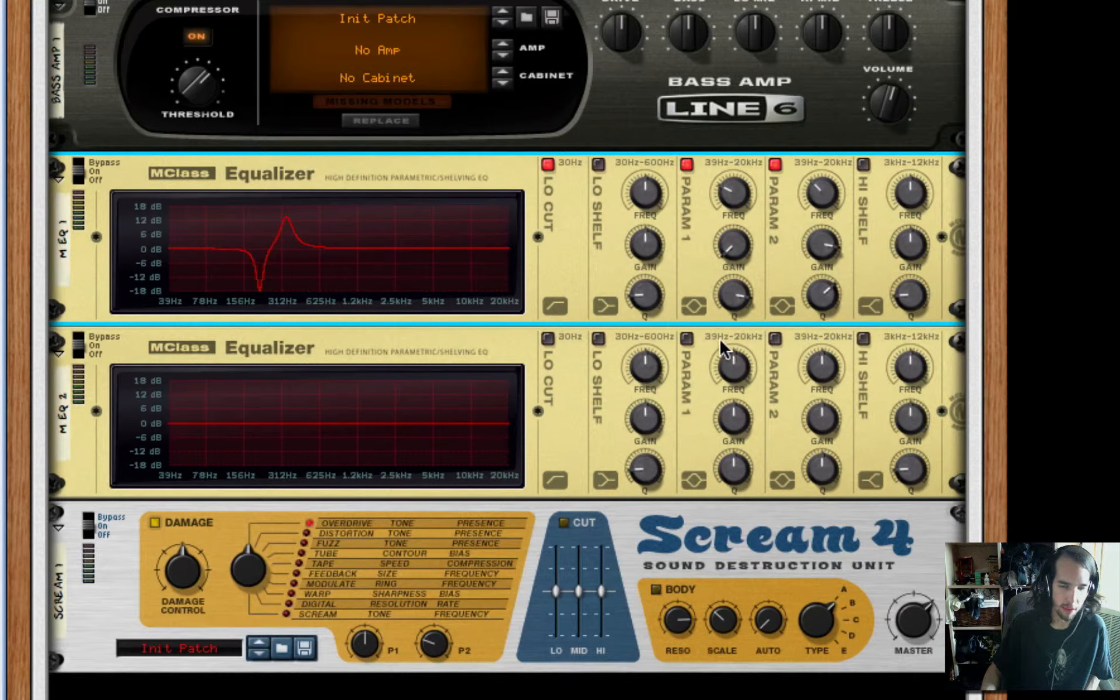
# Enable Param 1 on the second MClass Equalizer and set it to a full cut just above 625 Hz
pyautogui.click(686, 337)
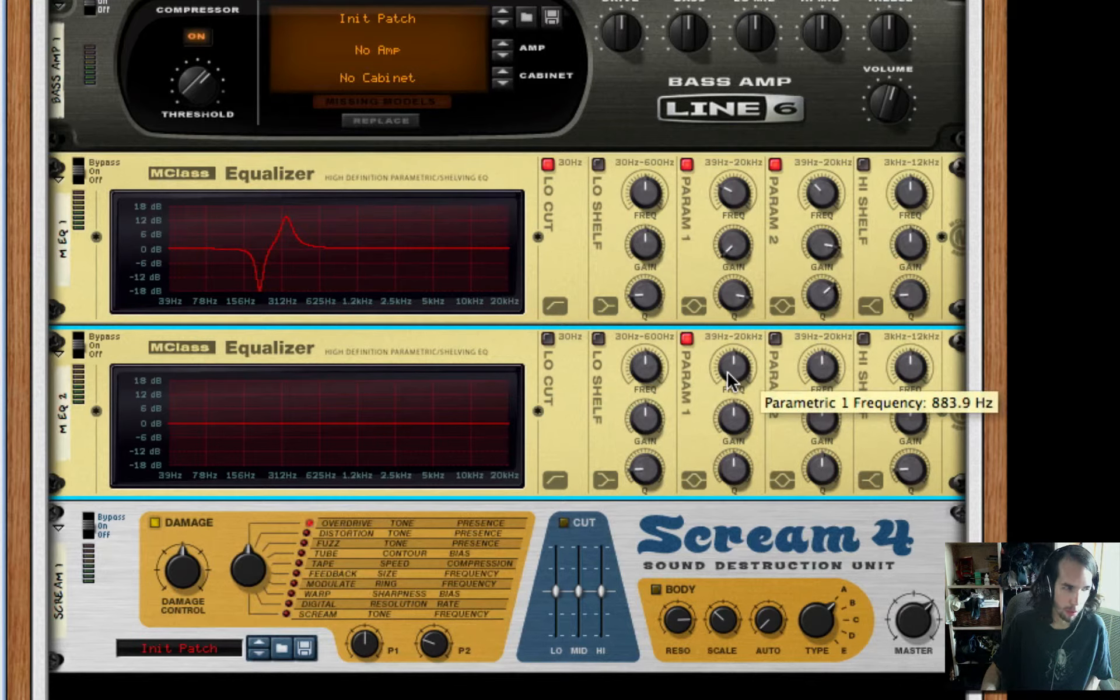
pyautogui.moveTo(727, 371); pyautogui.dragTo(733, 373)
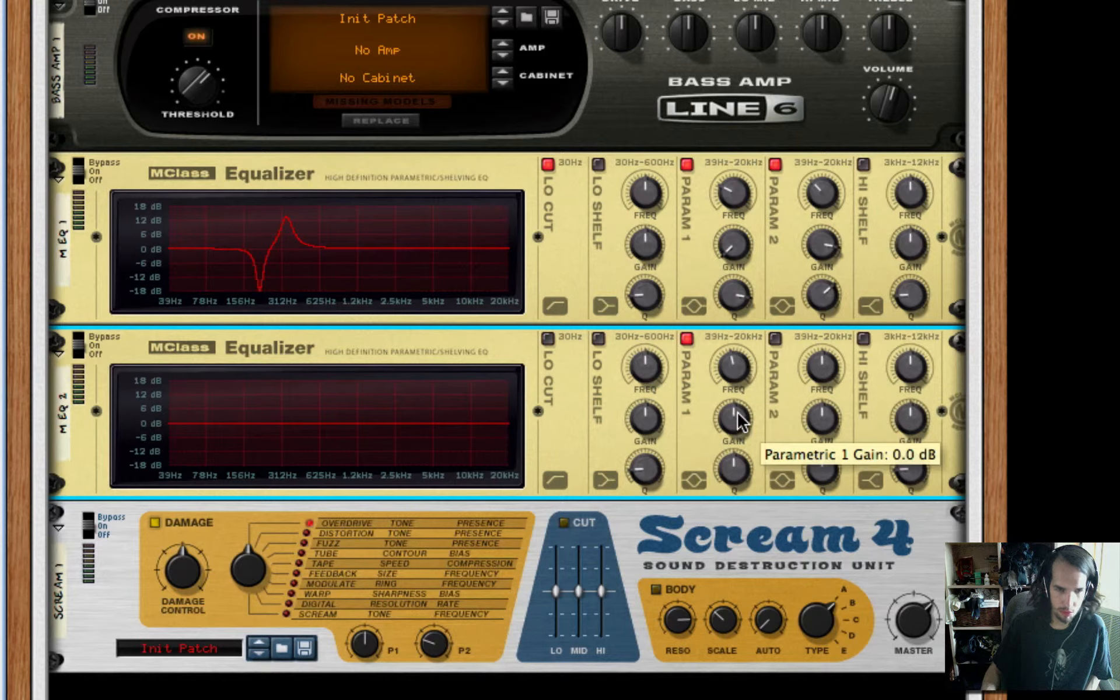
pyautogui.moveTo(733, 418); pyautogui.dragTo(736, 695)
# Set the Scream 4 to Fuzz with Damage Control at 20 and lower its P2 presence slightly
pyautogui.scroll(-3, 792, 411)
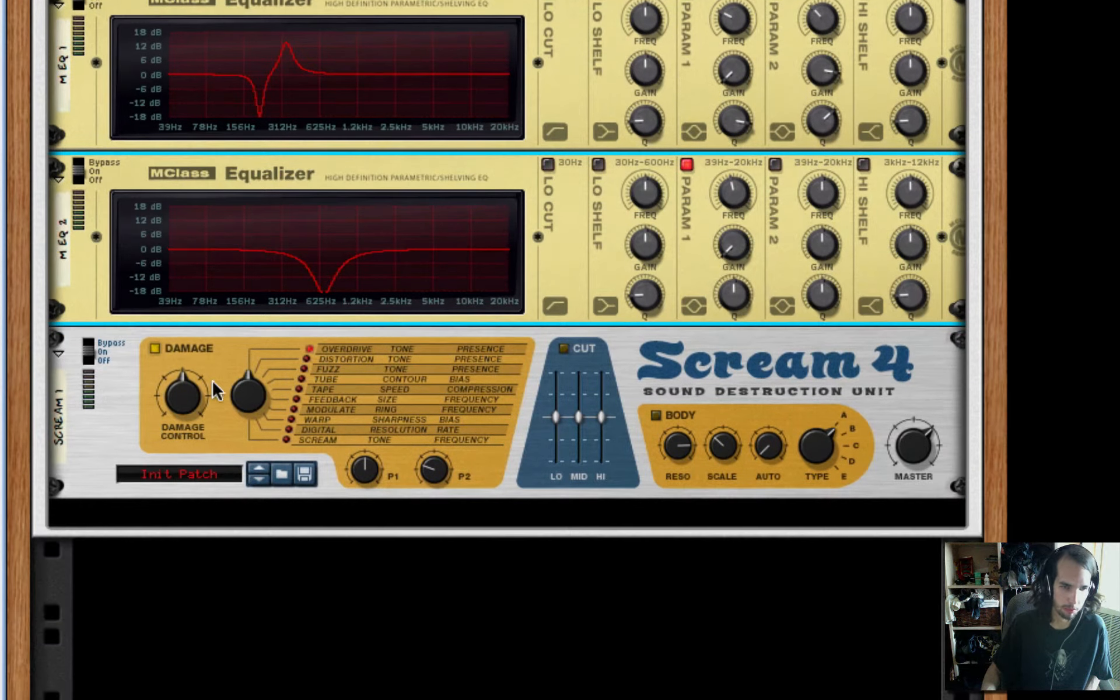
pyautogui.moveTo(168, 411); pyautogui.dragTo(169, 419)
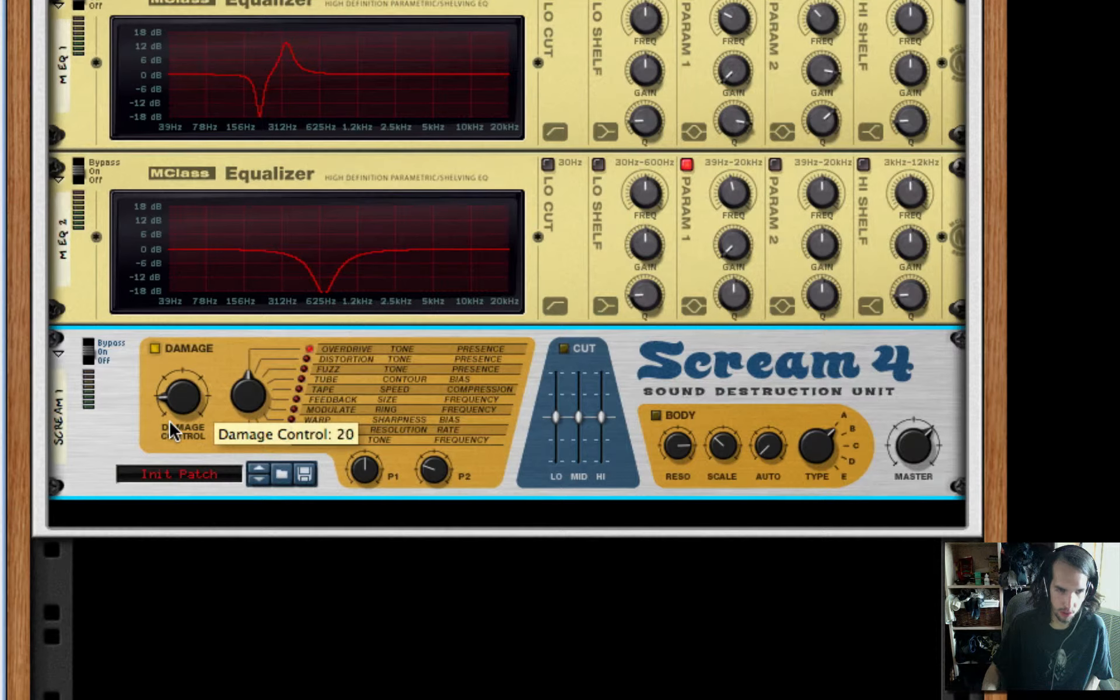
pyautogui.moveTo(261, 384); pyautogui.dragTo(255, 375)
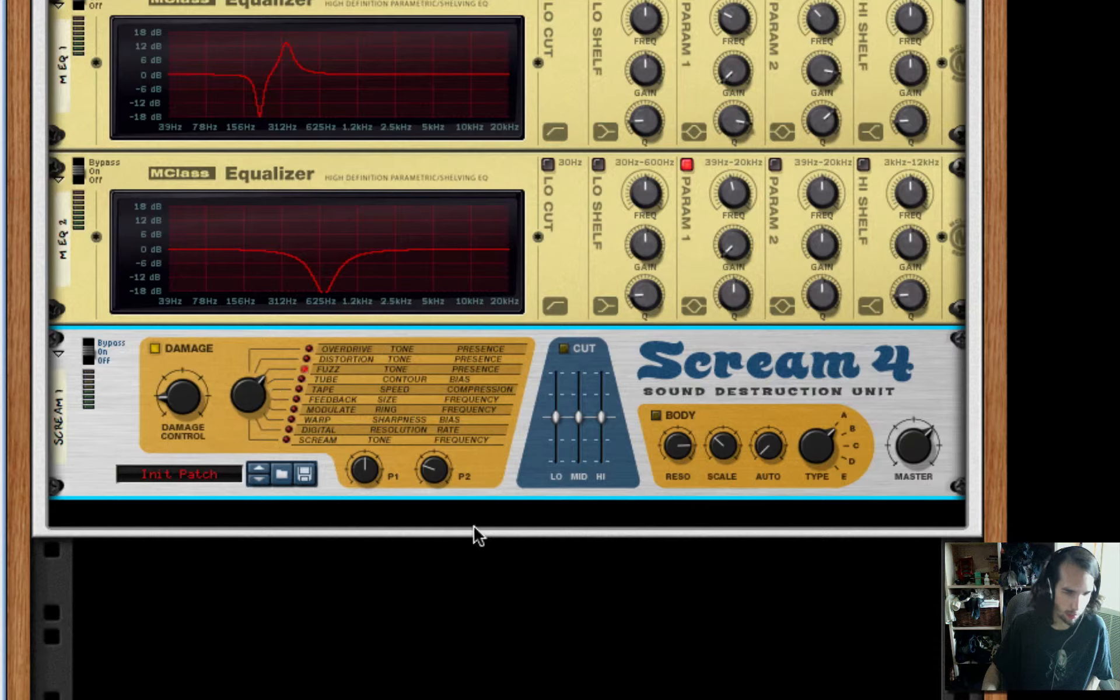
pyautogui.moveTo(431, 474); pyautogui.dragTo(431, 477)
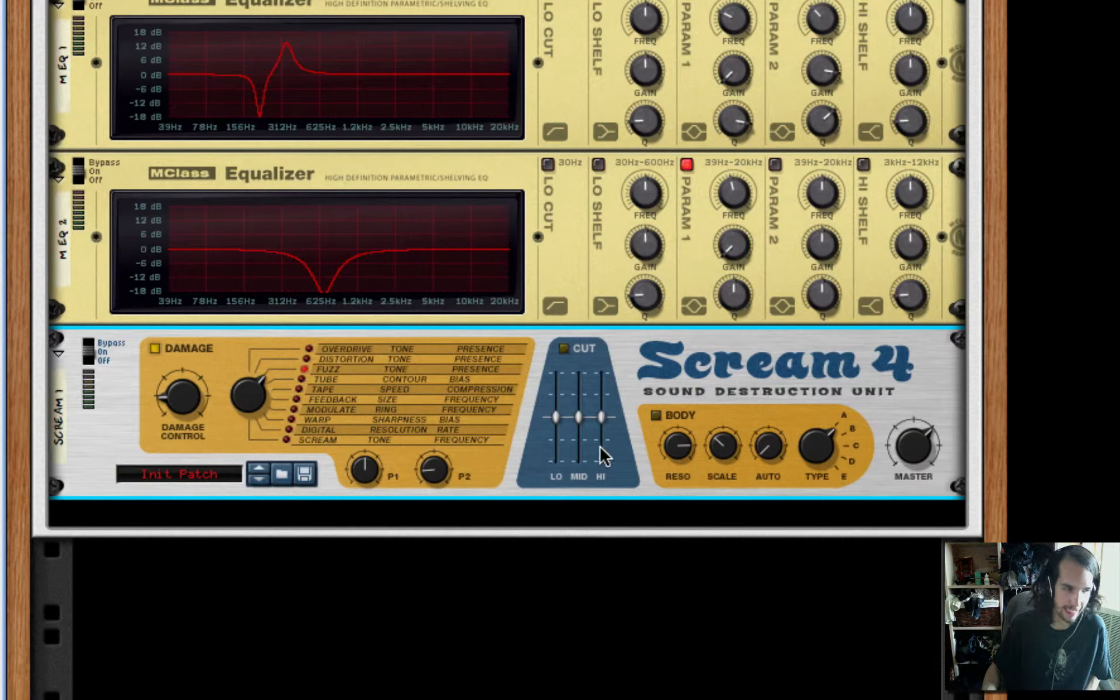
# Enable the Scream 4 Body section with reduced resonance, minimum scale and body type E
pyautogui.click(654, 415)
pyautogui.moveTo(684, 443); pyautogui.dragTo(685, 493)
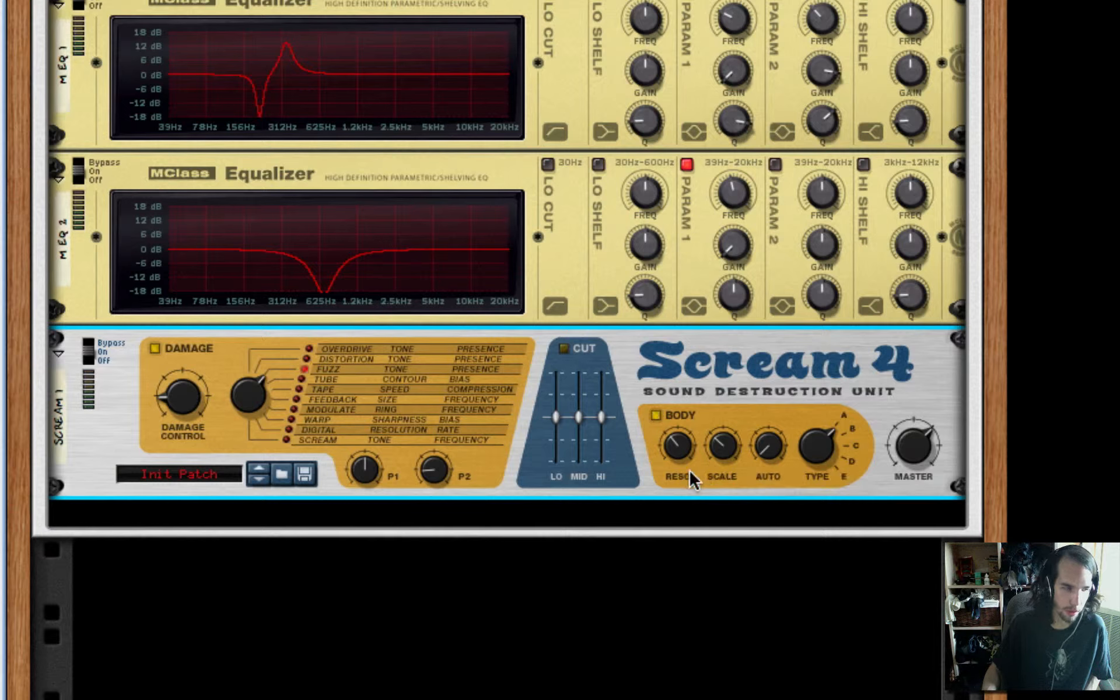
pyautogui.moveTo(722, 446); pyautogui.dragTo(730, 557)
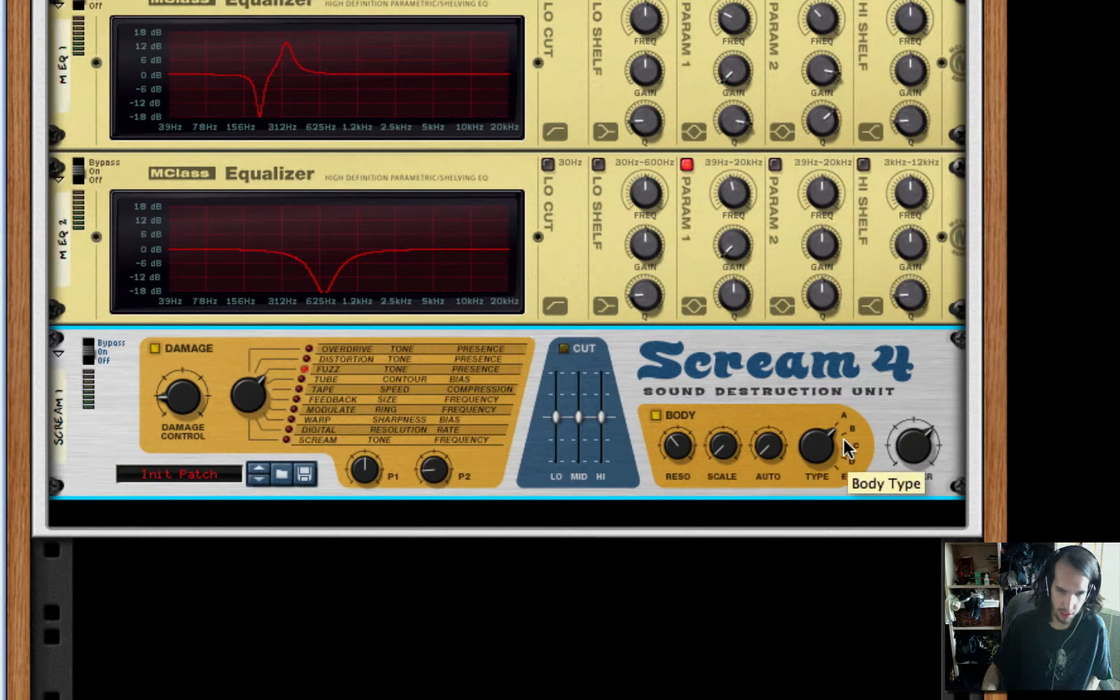
# Add a third MClass Equalizer after the Scream 4
pyautogui.rightClick(719, 356)
pyautogui.moveTo(917, 530)
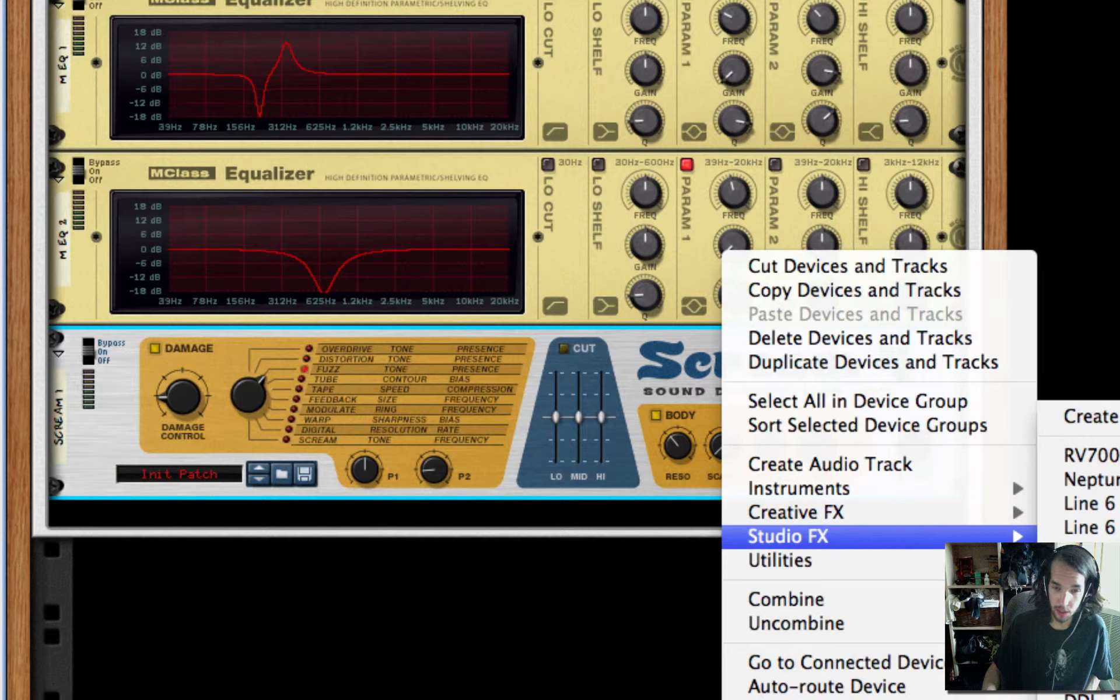
pyautogui.click(1092, 566)
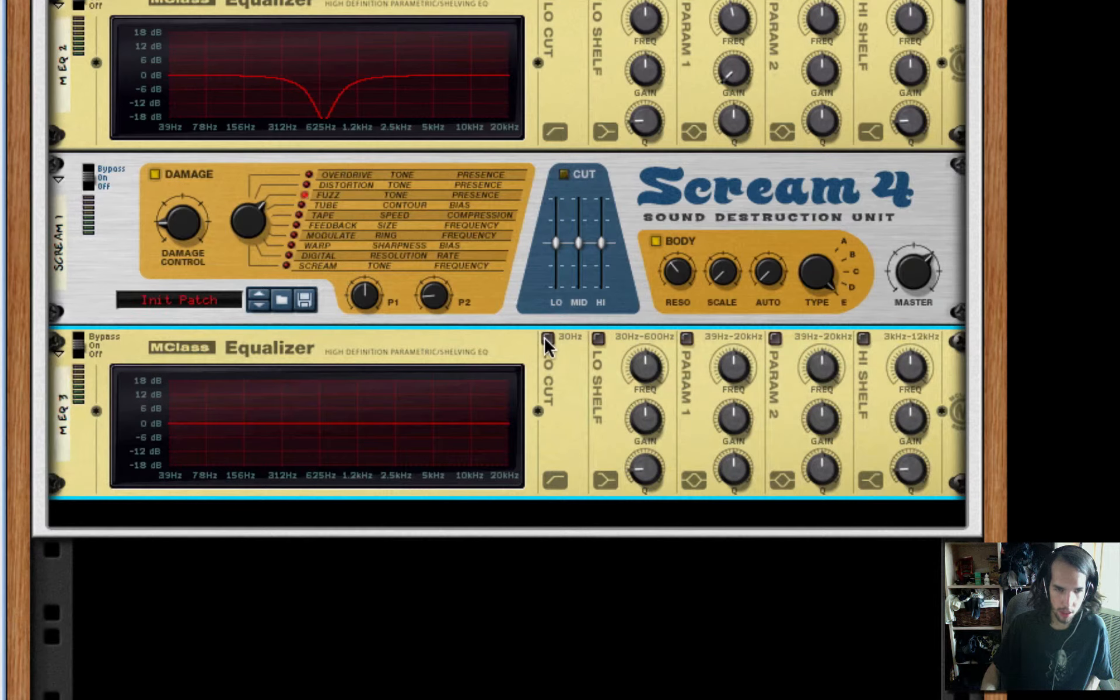
# Enable Lo Cut and Param 1 on the third equalizer, setting Param 1 to minimum frequency, full cut and maximum Q
pyautogui.click(547, 338)
pyautogui.click(686, 339)
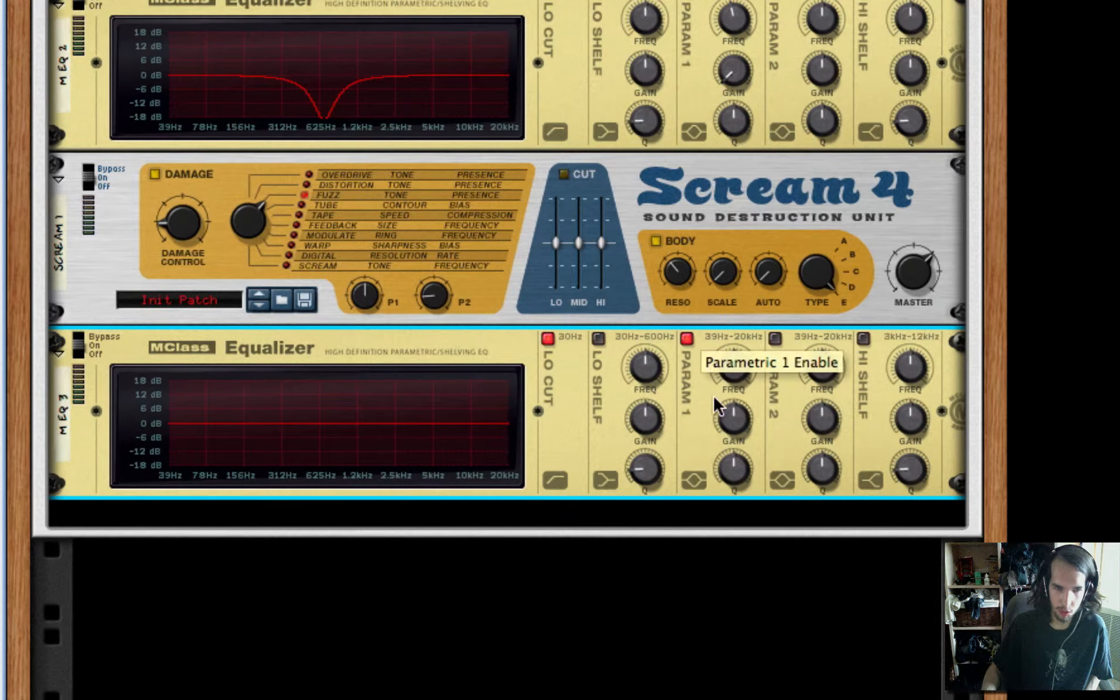
pyautogui.moveTo(733, 368); pyautogui.dragTo(738, 622)
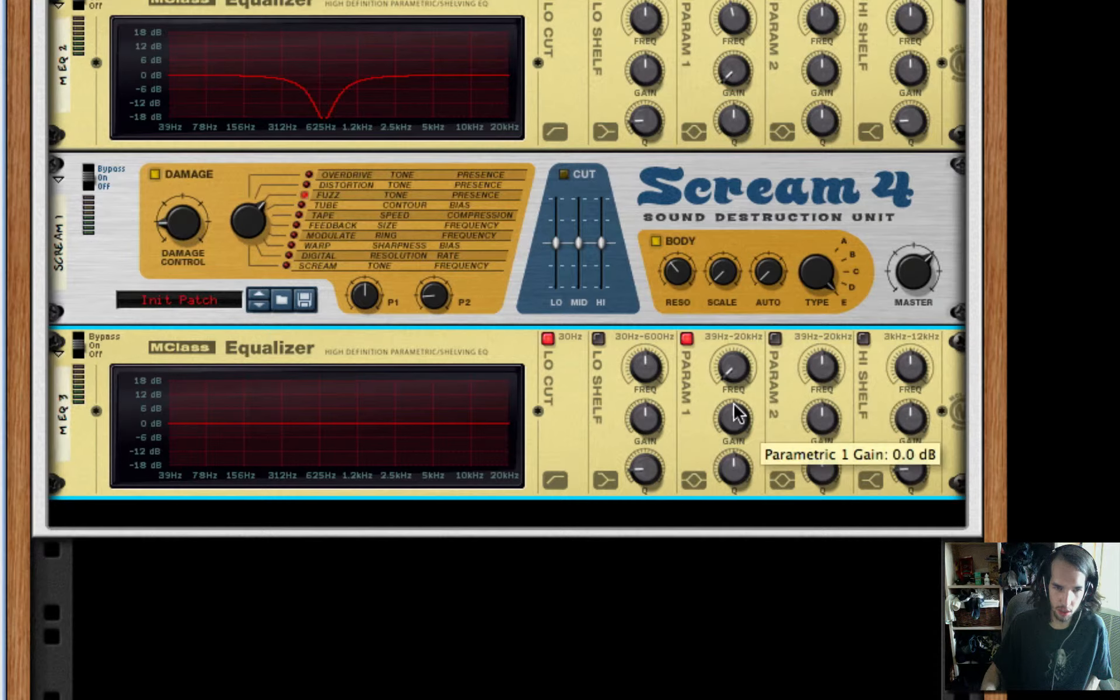
pyautogui.moveTo(737, 420); pyautogui.dragTo(763, 155)
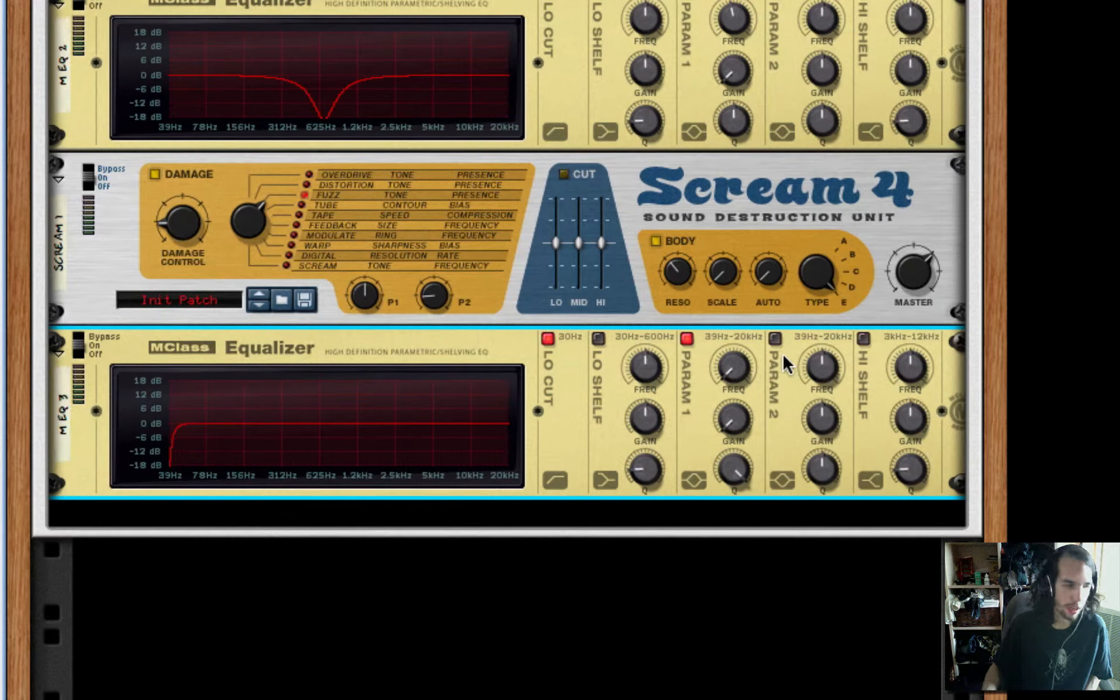
# Enable Param 2 on the third equalizer and set a narrowed boost of about 6.9 dB around 2.5 kHz
pyautogui.click(775, 338)
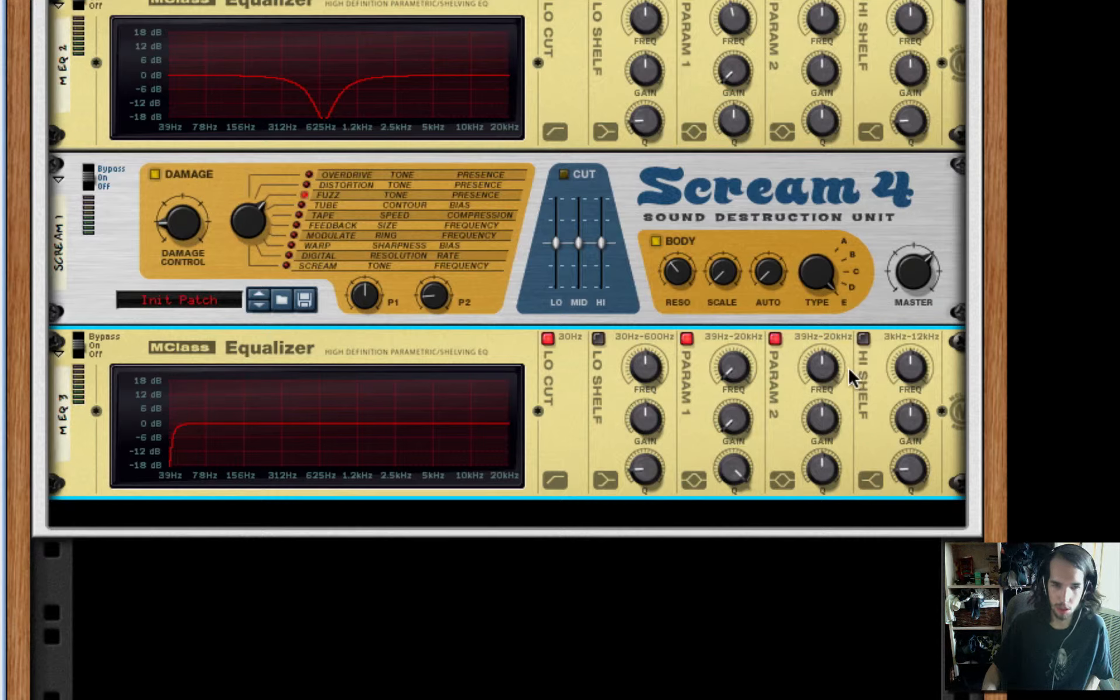
pyautogui.moveTo(838, 365); pyautogui.dragTo(838, 357)
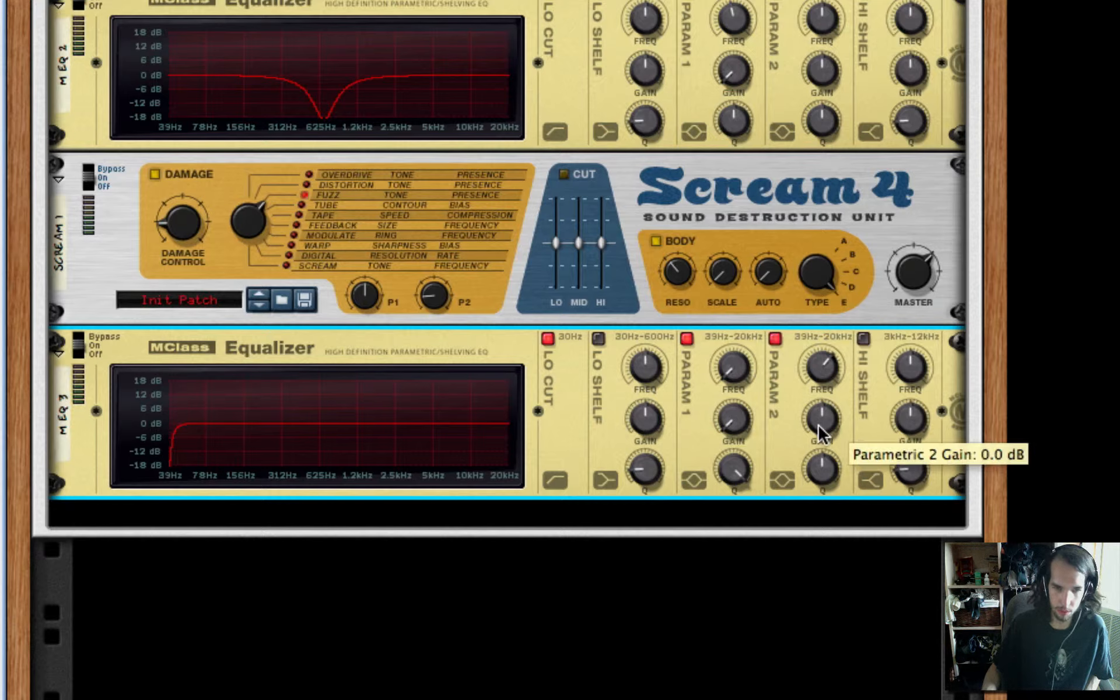
pyautogui.moveTo(821, 429); pyautogui.dragTo(823, 418)
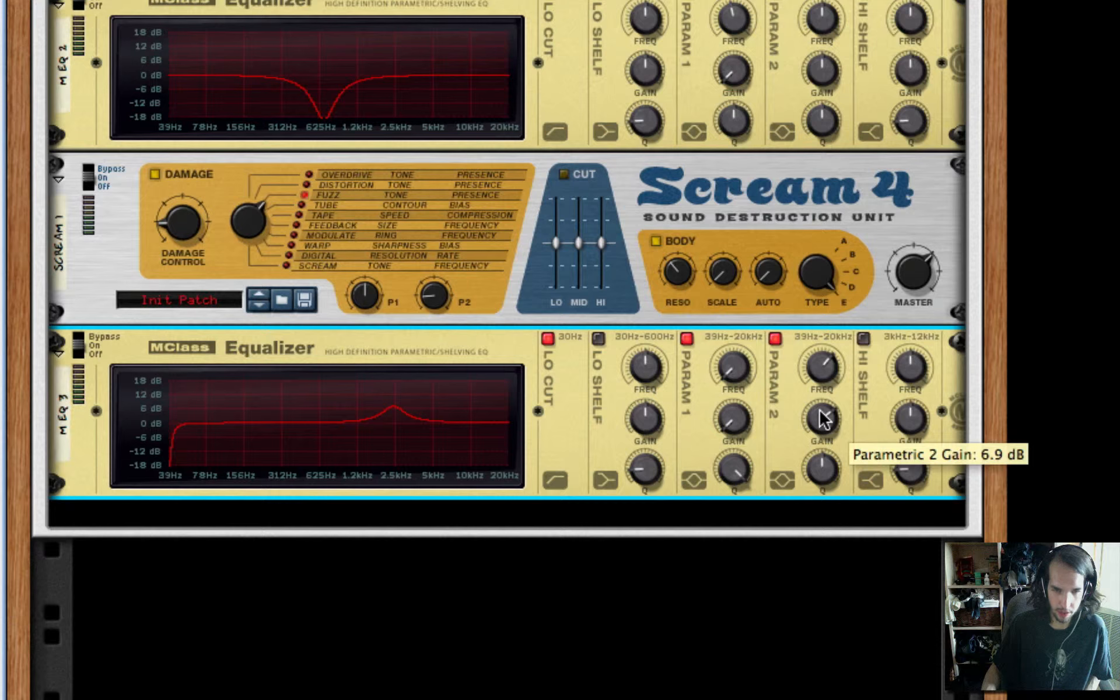
pyautogui.moveTo(820, 476); pyautogui.dragTo(820, 461)
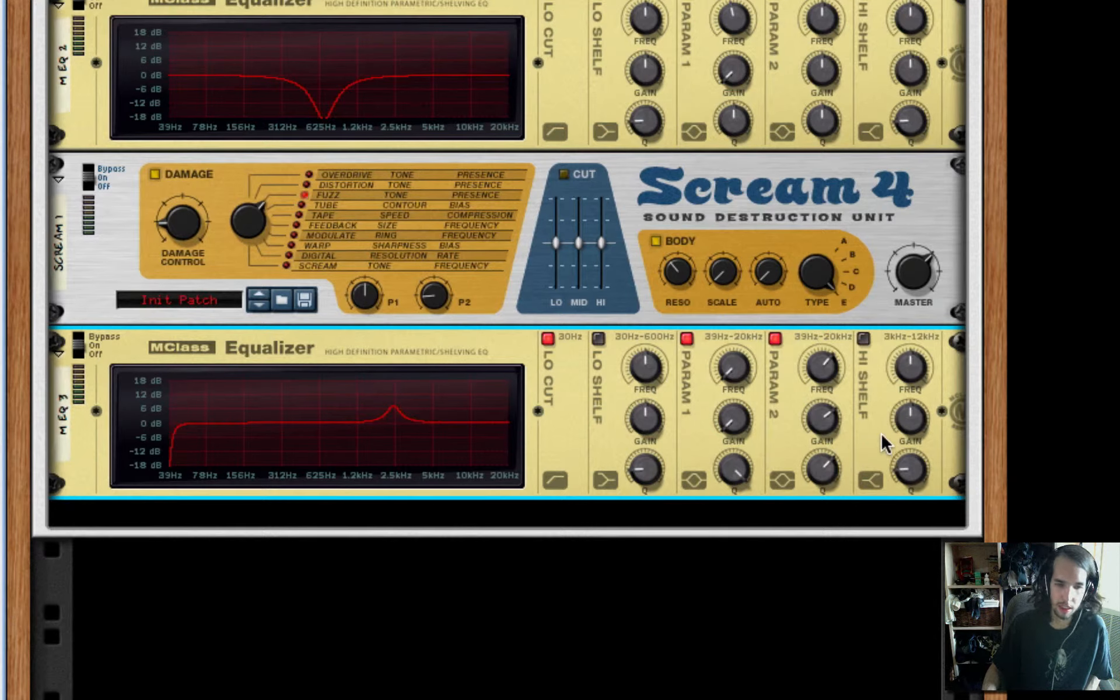
# Add a Pulveriser after the third MClass Equalizer
pyautogui.rightClick(881, 433)
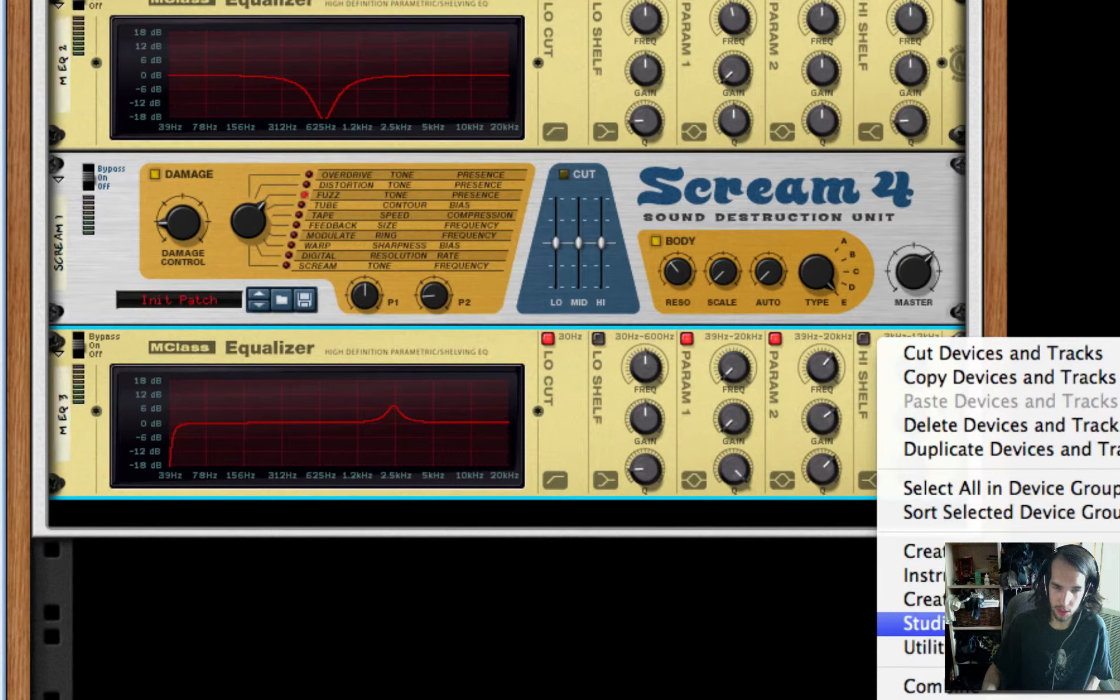
pyautogui.click(1115, 624)
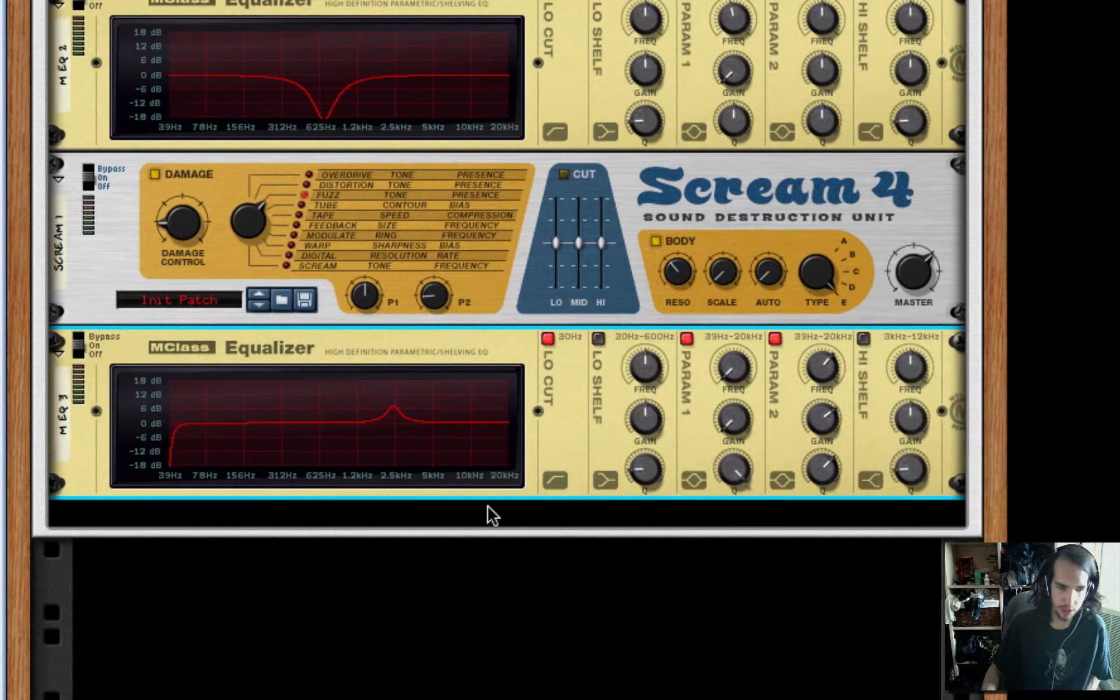
# Raise the Pulveriser's Squash amount well up and set its filter mode to Comb
pyautogui.scroll(-3, 484, 501)
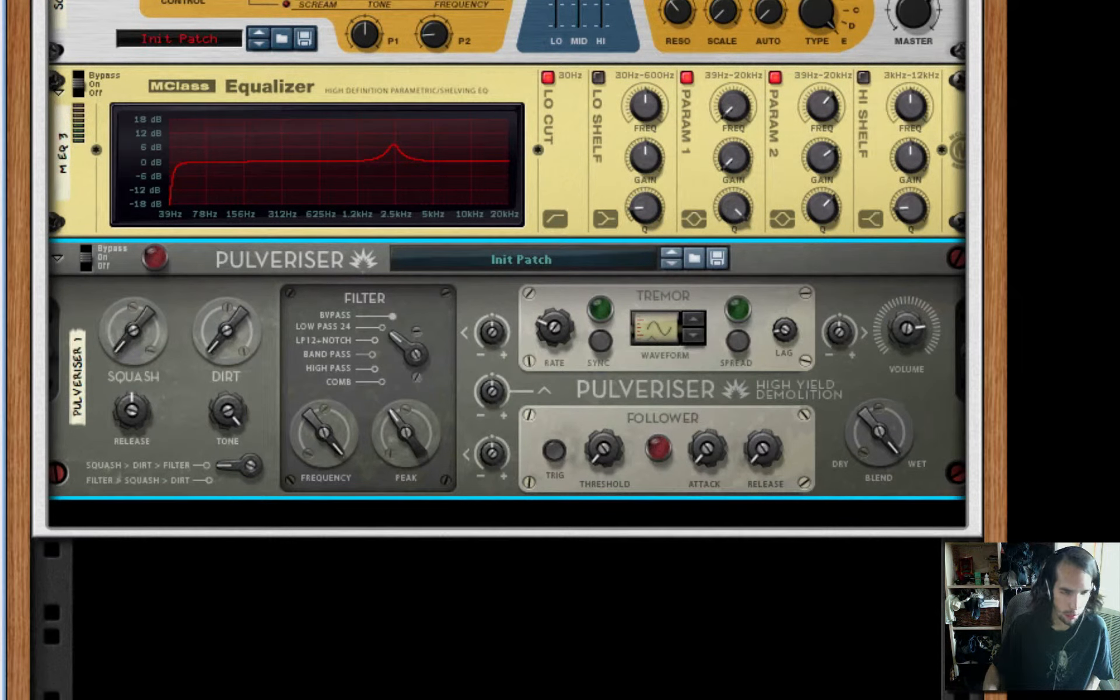
pyautogui.moveTo(126, 310); pyautogui.dragTo(126, 306)
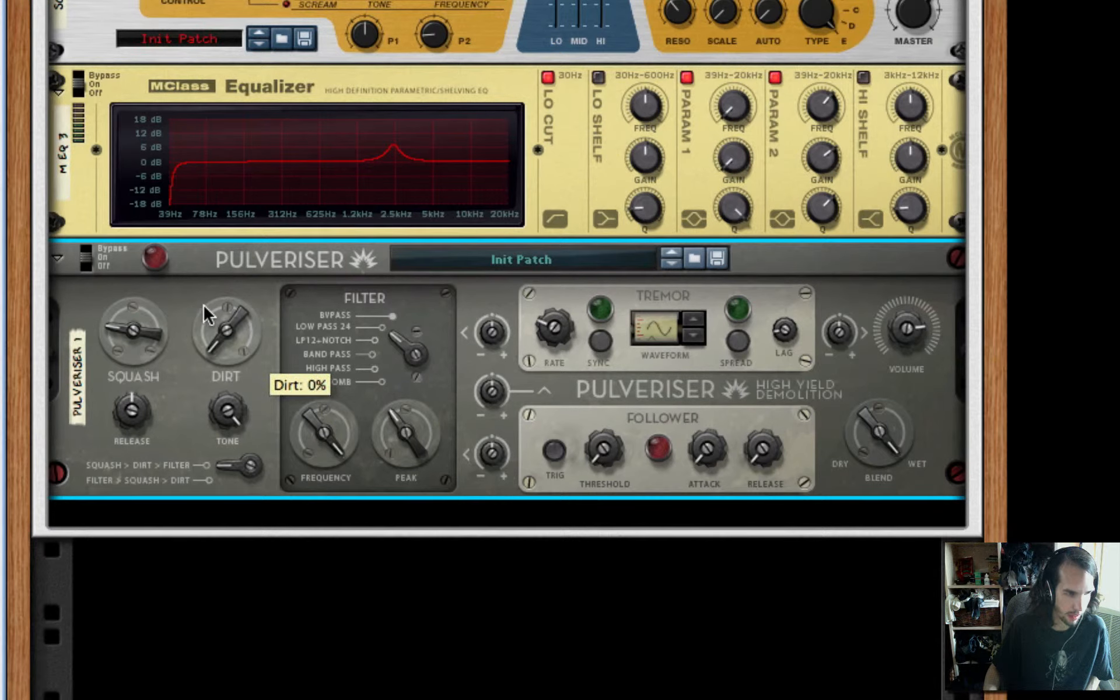
pyautogui.moveTo(414, 349); pyautogui.dragTo(412, 463)
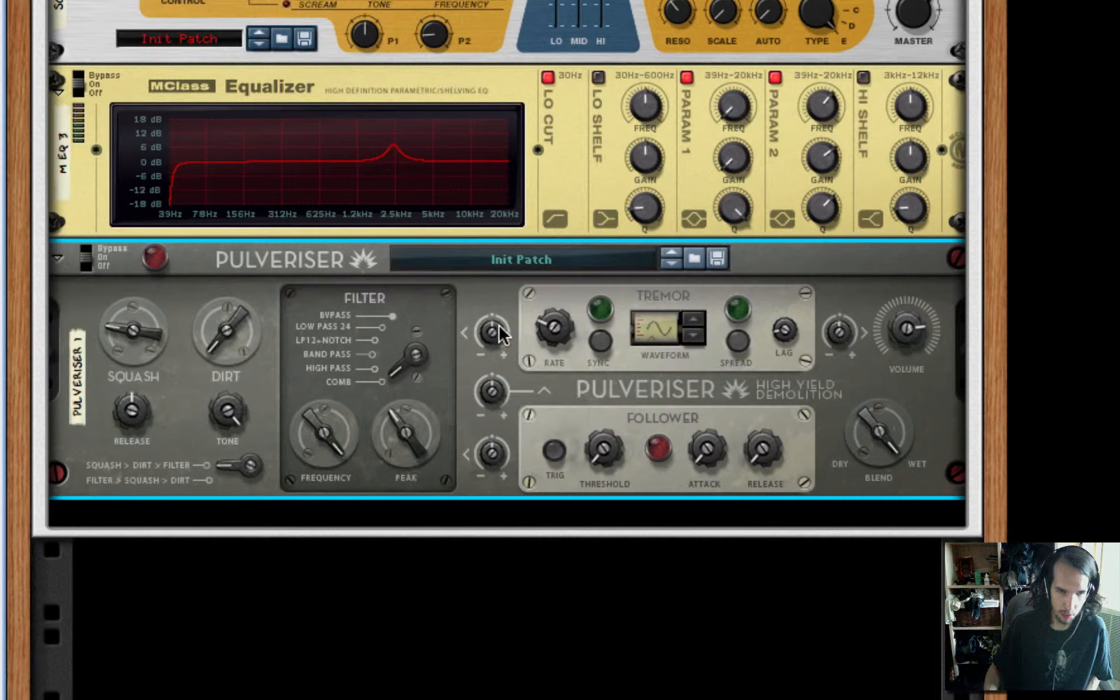
# Increase the Pulveriser's Tremor-to-filter-frequency amount, raise the Tremor rate strongly and enable Spread
pyautogui.moveTo(497, 328); pyautogui.dragTo(499, 322)
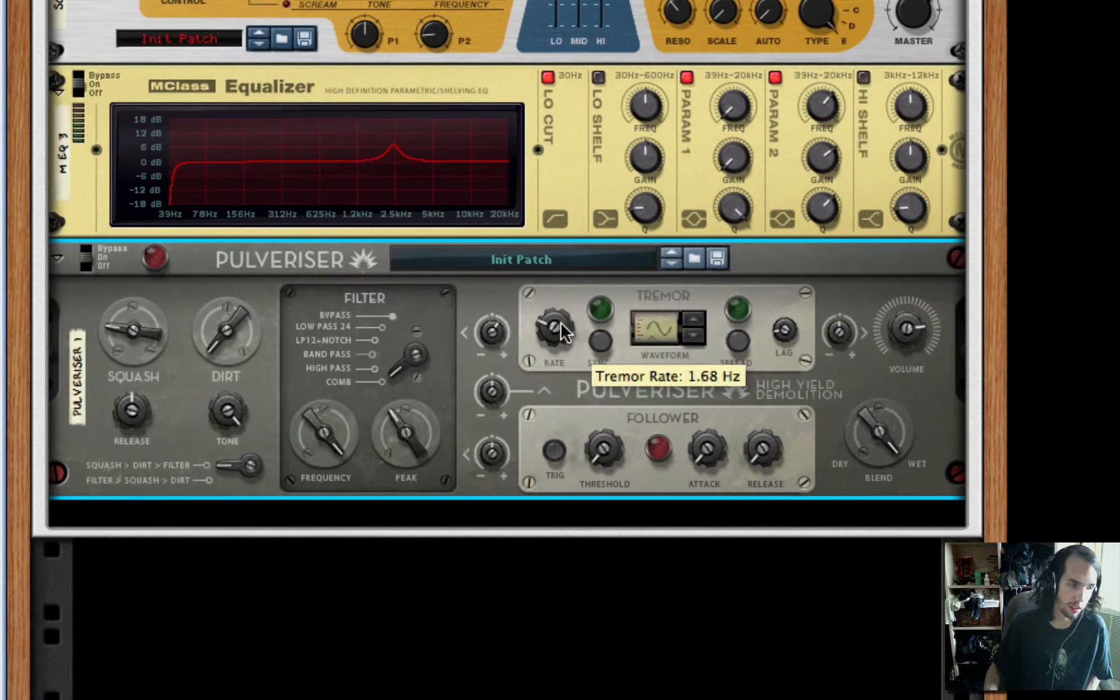
pyautogui.moveTo(563, 333); pyautogui.dragTo(561, 278)
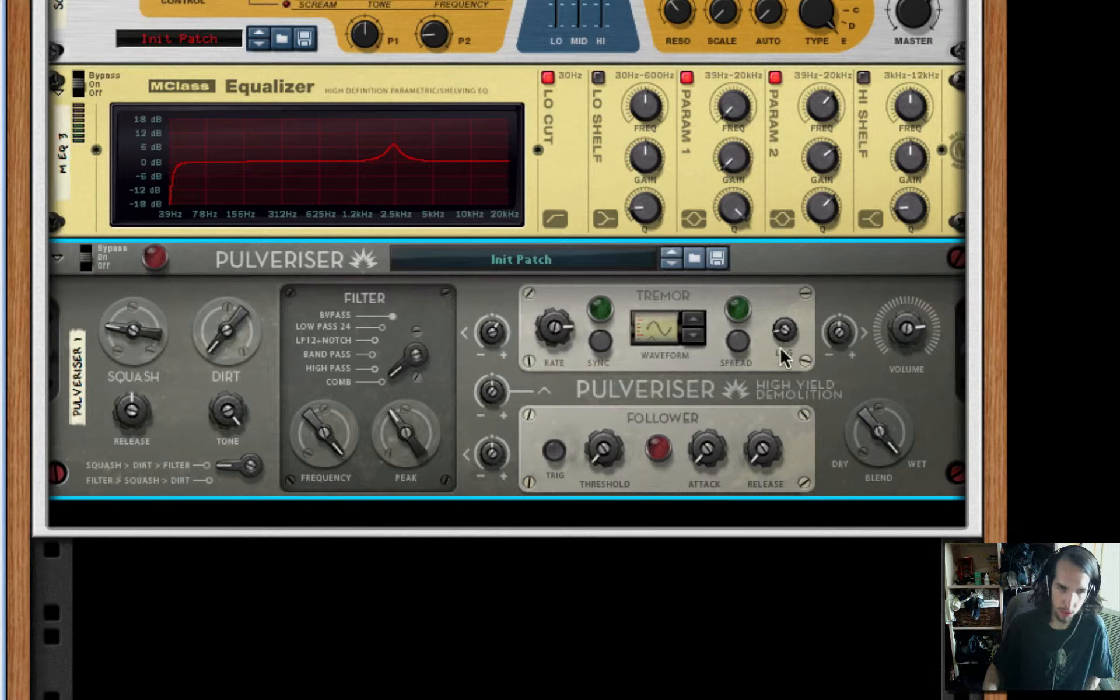
pyautogui.click(737, 344)
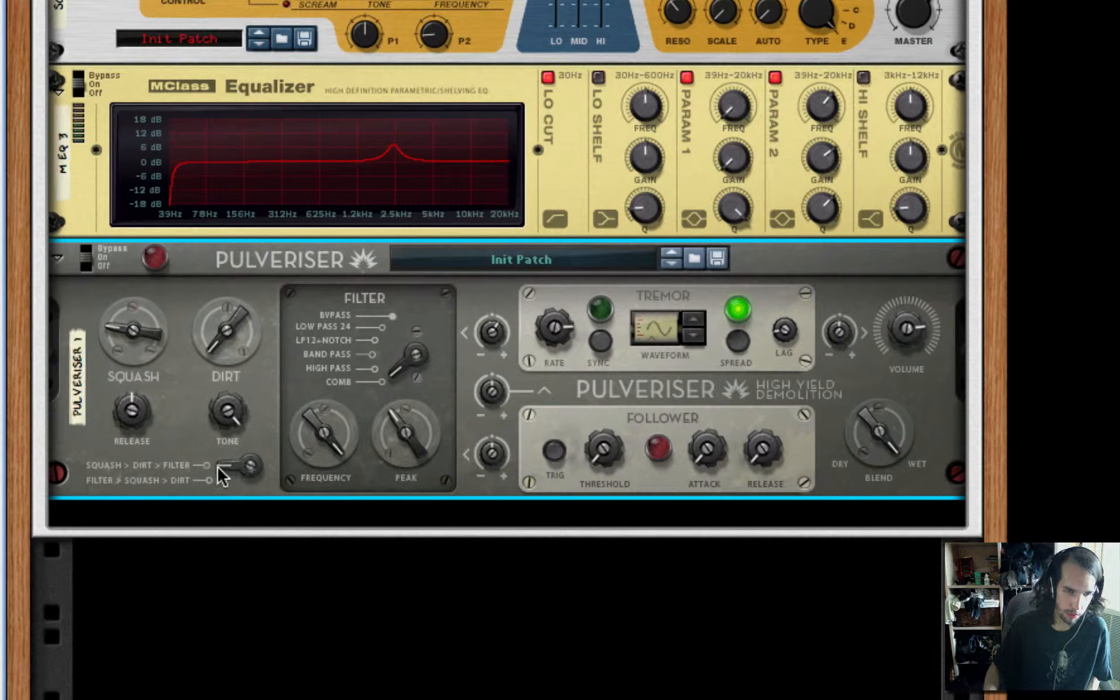
# Switch the Pulveriser's routing to Filter > Squash > Dirt, choose the decaying Tremor waveform and fine-tune the Tremor rate above 900 Hz
pyautogui.click(222, 468)
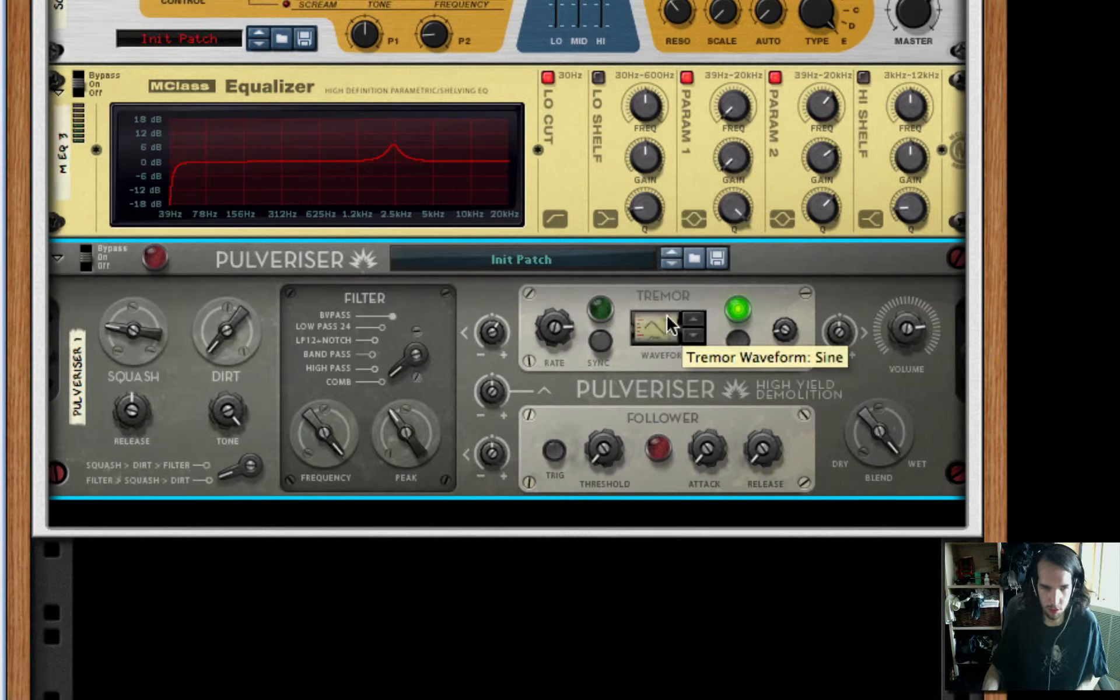
pyautogui.moveTo(667, 313); pyautogui.dragTo(671, 272)
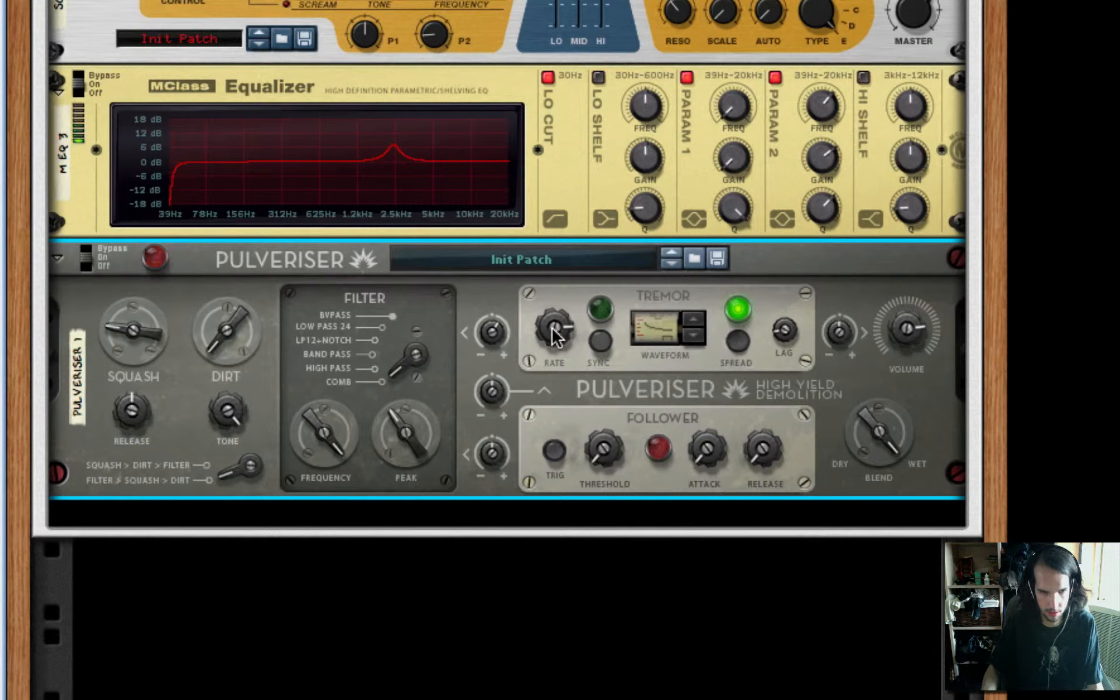
pyautogui.moveTo(552, 330); pyautogui.dragTo(555, 344)
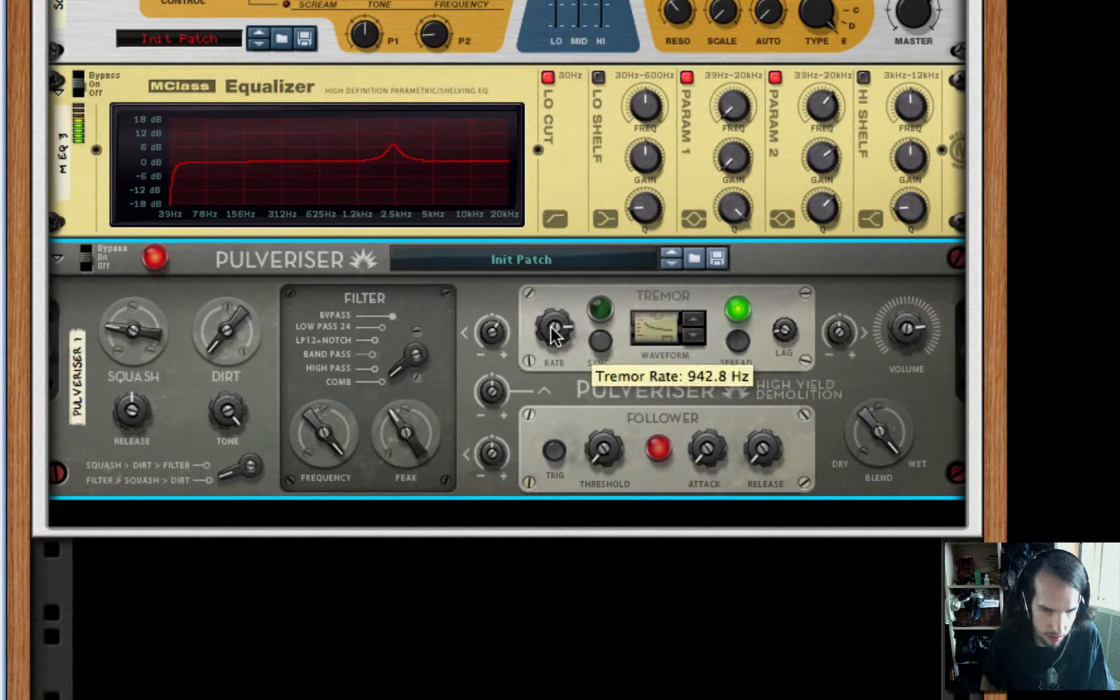
pyautogui.moveTo(555, 327)
pyautogui.mouseDown()
pyautogui.moveTo(551, 306)
pyautogui.moveTo(554, 336)
pyautogui.moveTo(549, 325)
pyautogui.mouseUp()
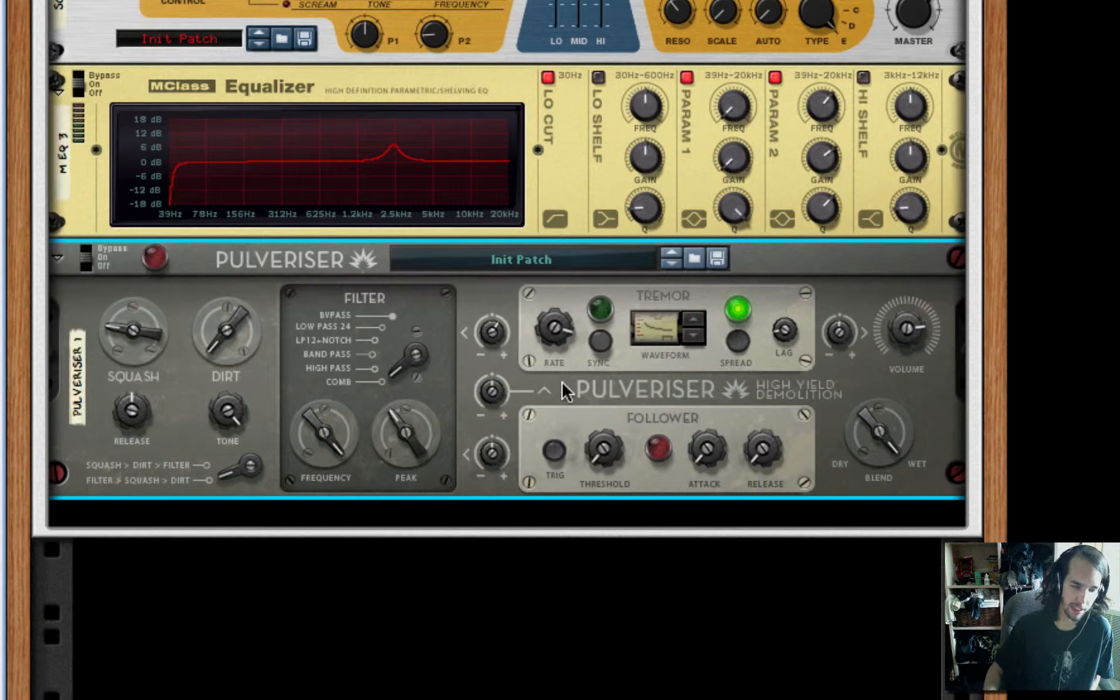
# Add a fourth MClass Equalizer after the Pulveriser
pyautogui.rightClick(541, 383)
pyautogui.moveTo(769, 534)
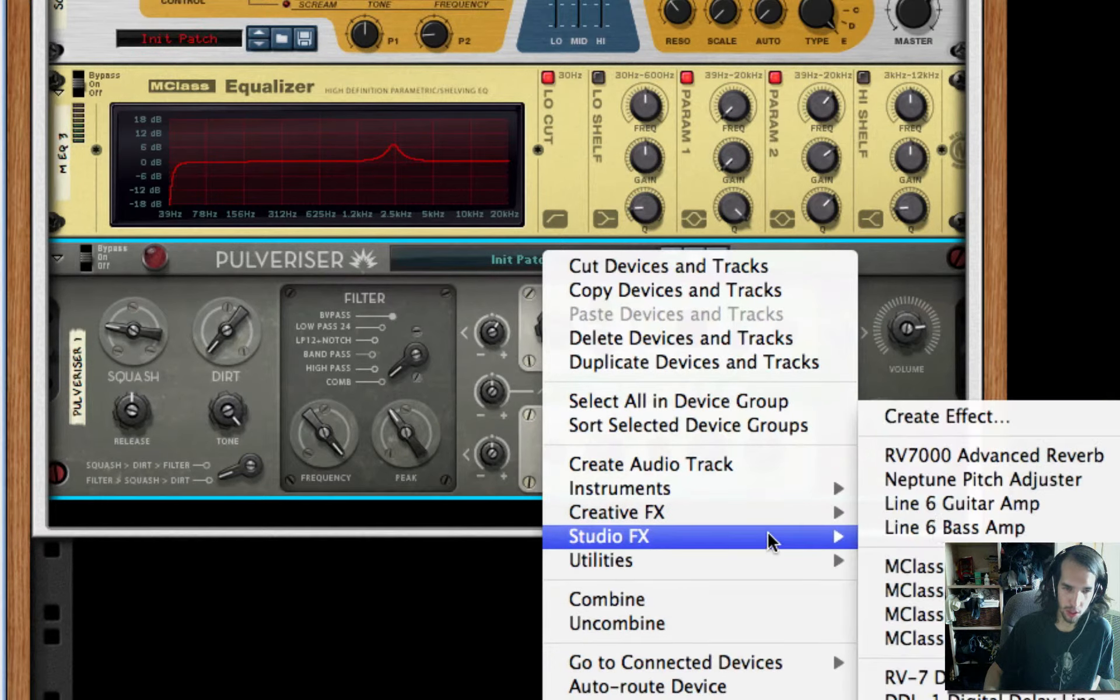
pyautogui.click(916, 567)
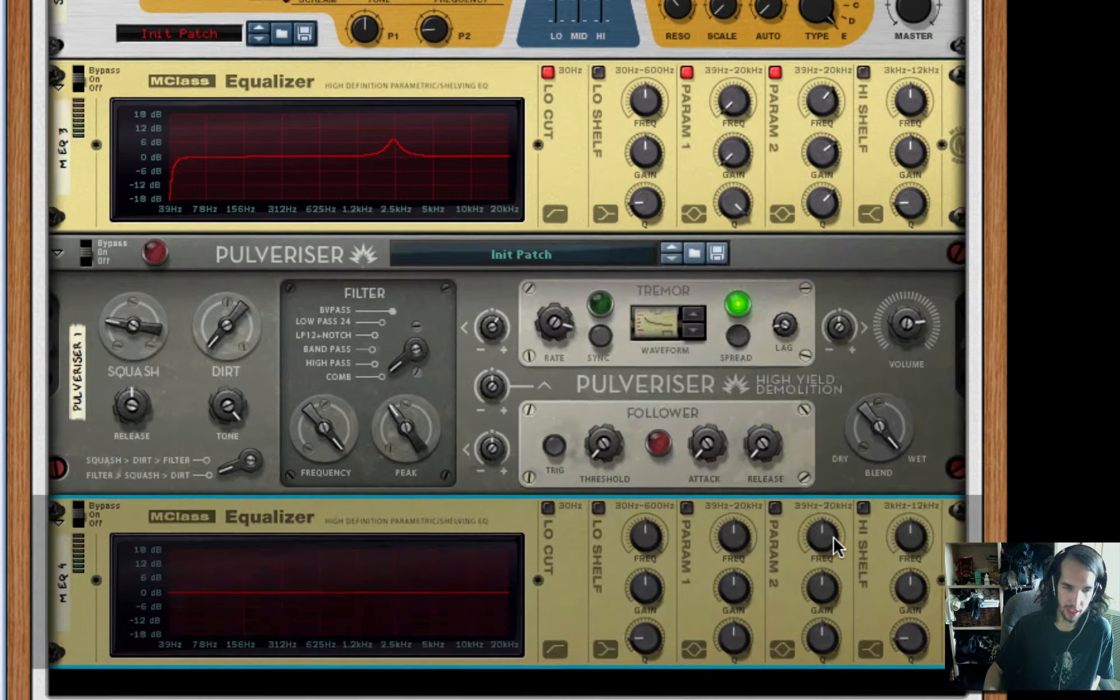
# Add a fifth MClass Equalizer directly after M EQ 4
pyautogui.scroll(-3, 833, 537)
pyautogui.rightClick(598, 441)
pyautogui.moveTo(726, 624)
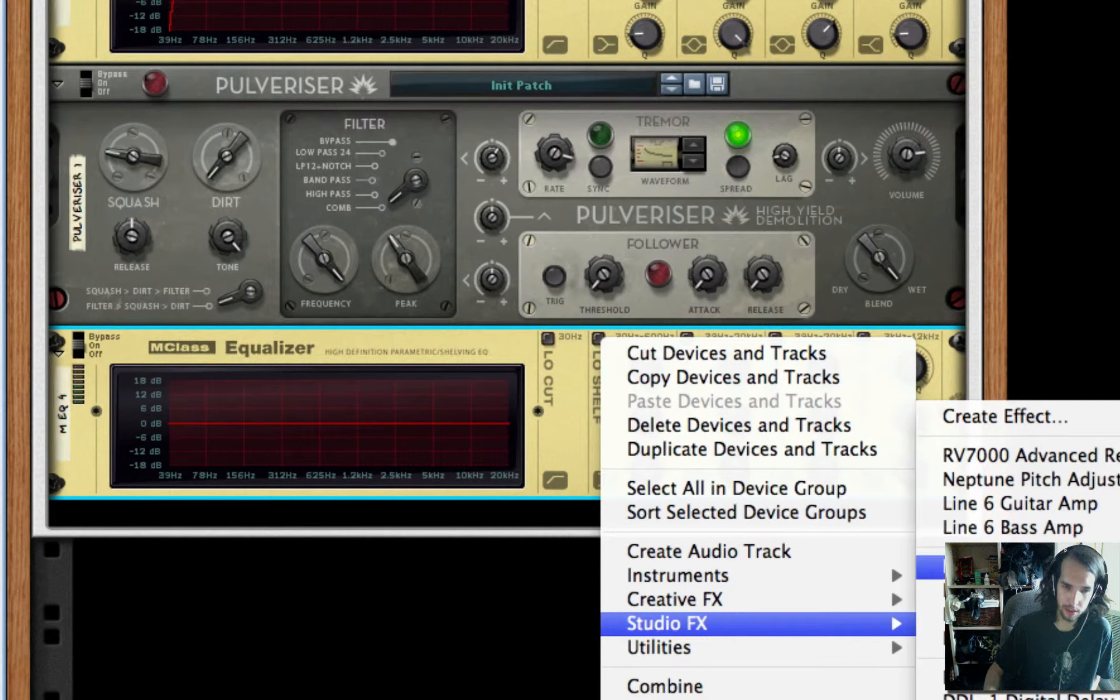
pyautogui.click(934, 566)
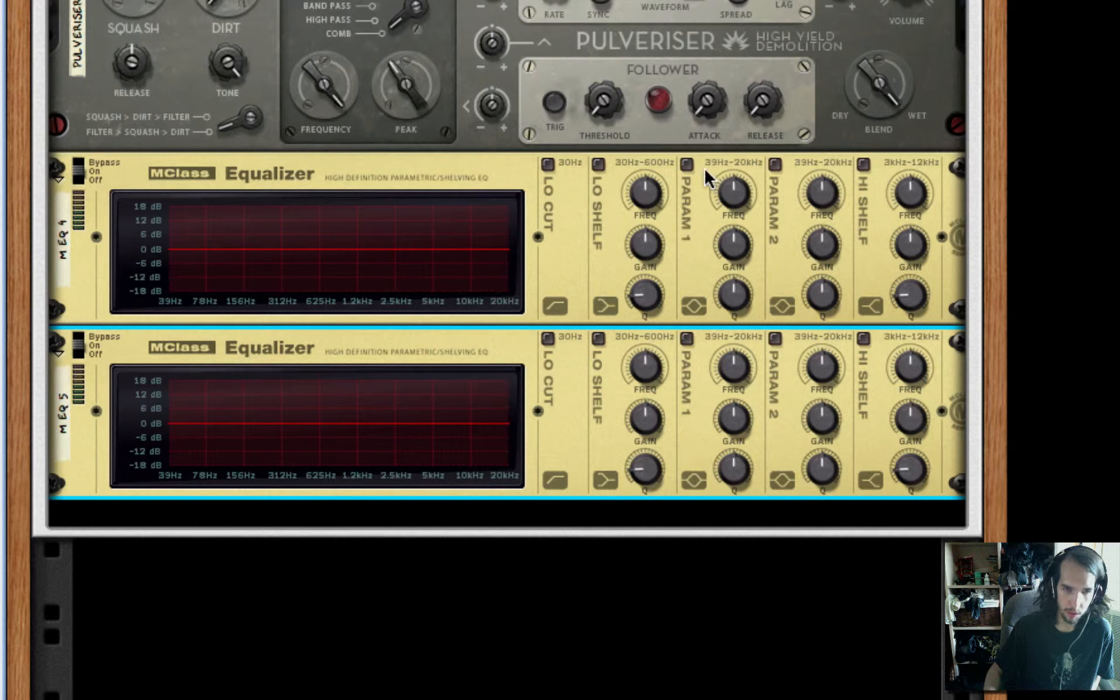
# Enable both parametric bands on M EQ 4 and make parametric 1 a full 18 dB cut with Q 32.0
pyautogui.click(687, 164)
pyautogui.click(774, 163)
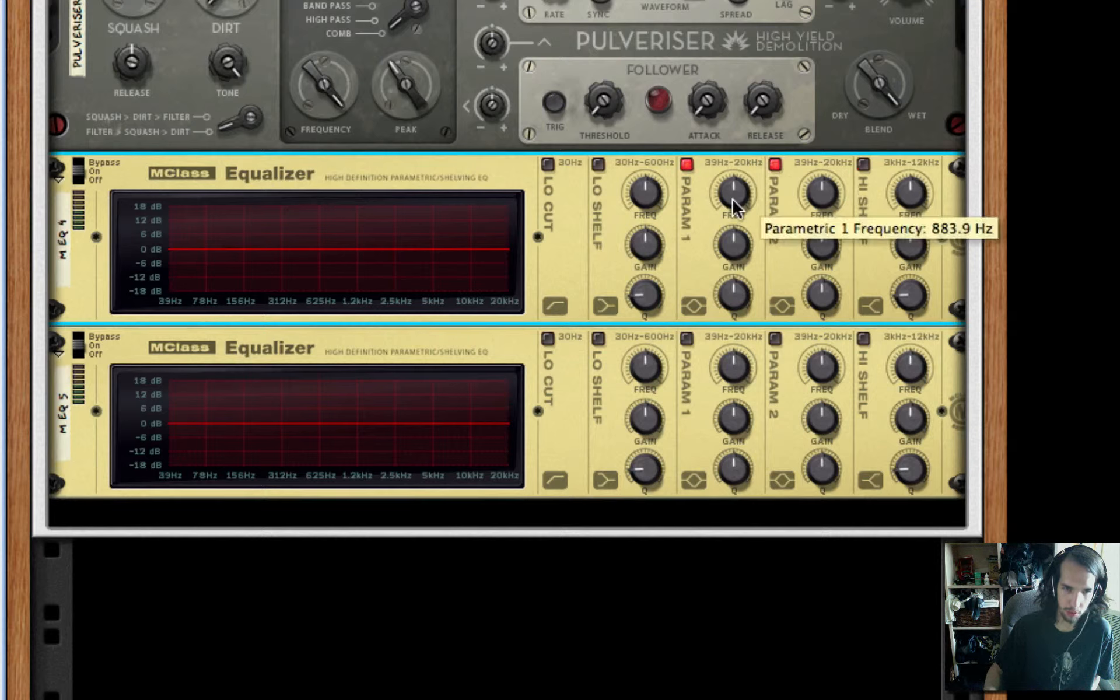
pyautogui.moveTo(743, 243); pyautogui.dragTo(740, 59)
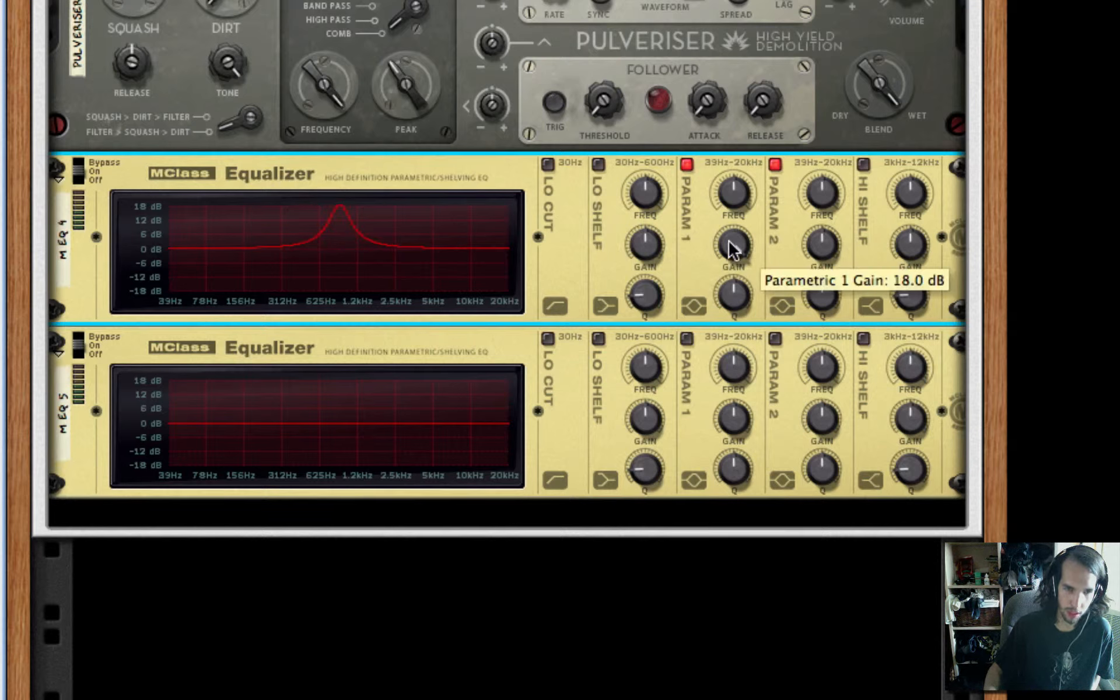
pyautogui.moveTo(732, 250); pyautogui.dragTo(729, 248)
pyautogui.moveTo(732, 295); pyautogui.dragTo(732, 114)
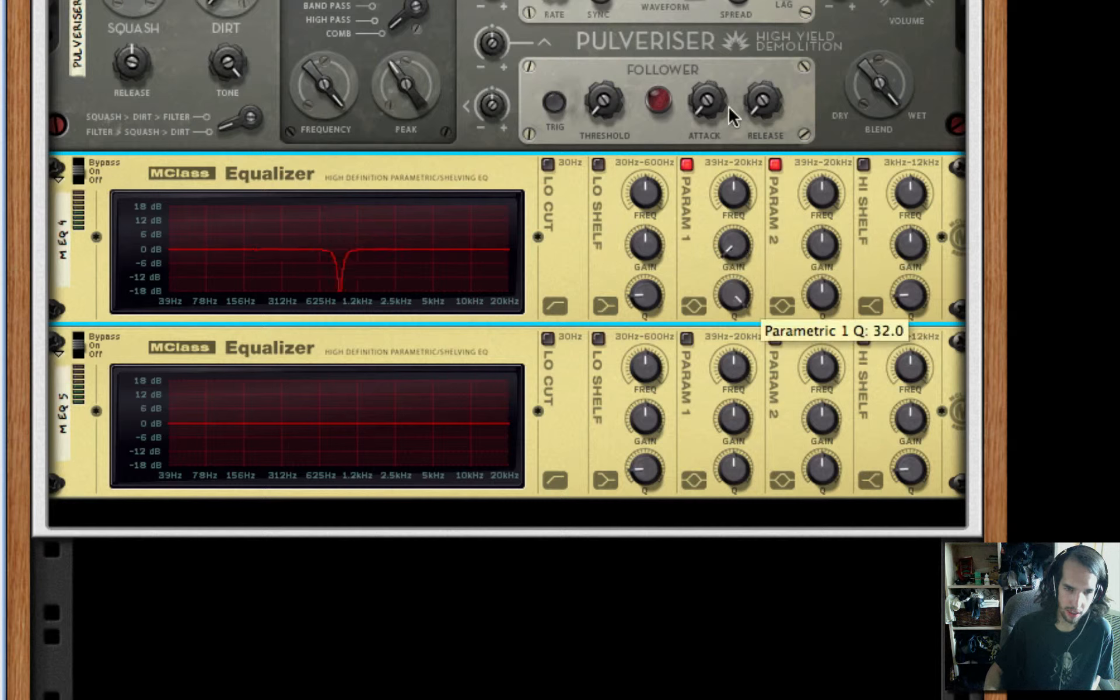
# Move M EQ 4's parametric 1 notch to about 5 kHz and create a narrow full cut near 1.8 kHz with parametric 2
pyautogui.moveTo(740, 182); pyautogui.dragTo(740, 167)
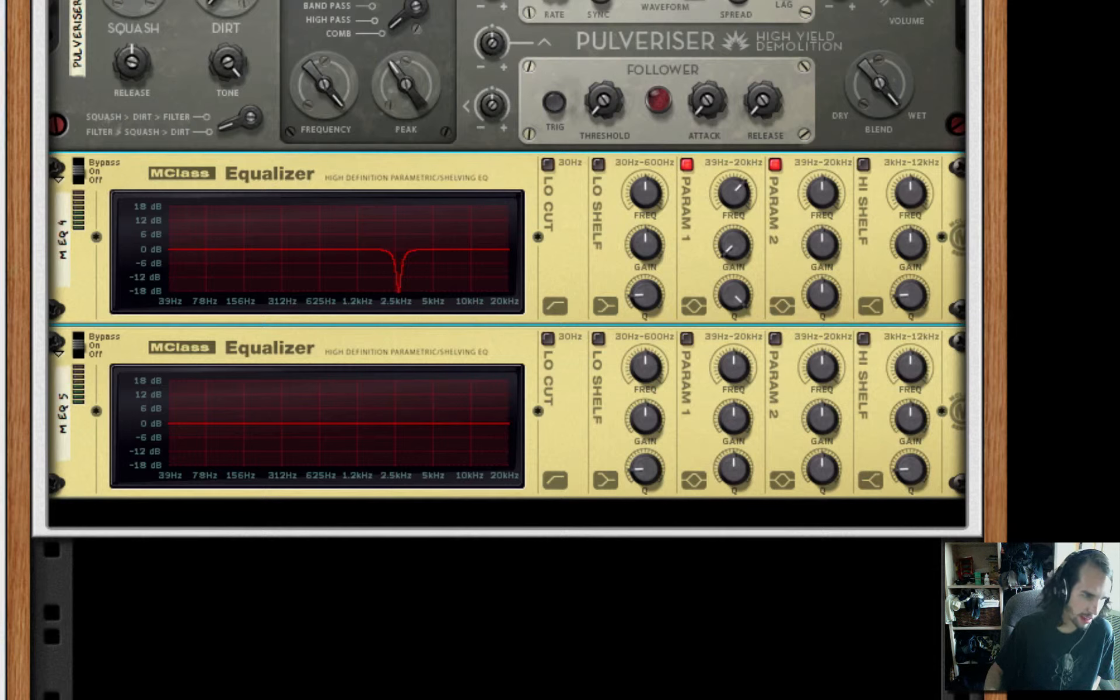
pyautogui.moveTo(743, 192); pyautogui.dragTo(738, 184)
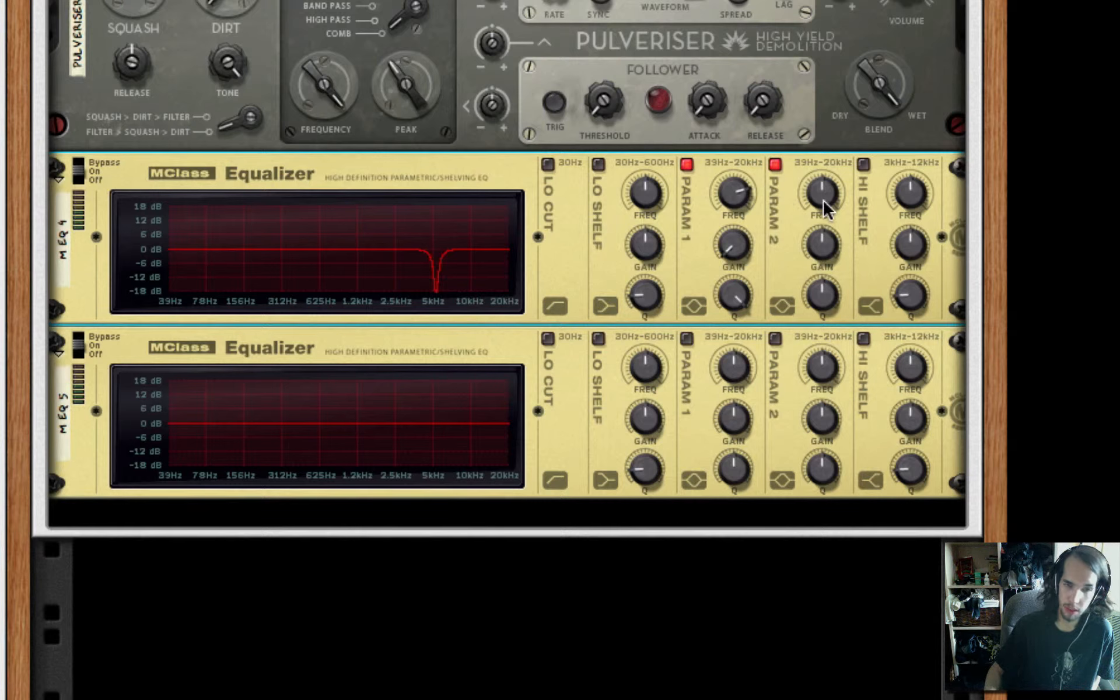
pyautogui.moveTo(824, 195); pyautogui.dragTo(824, 186)
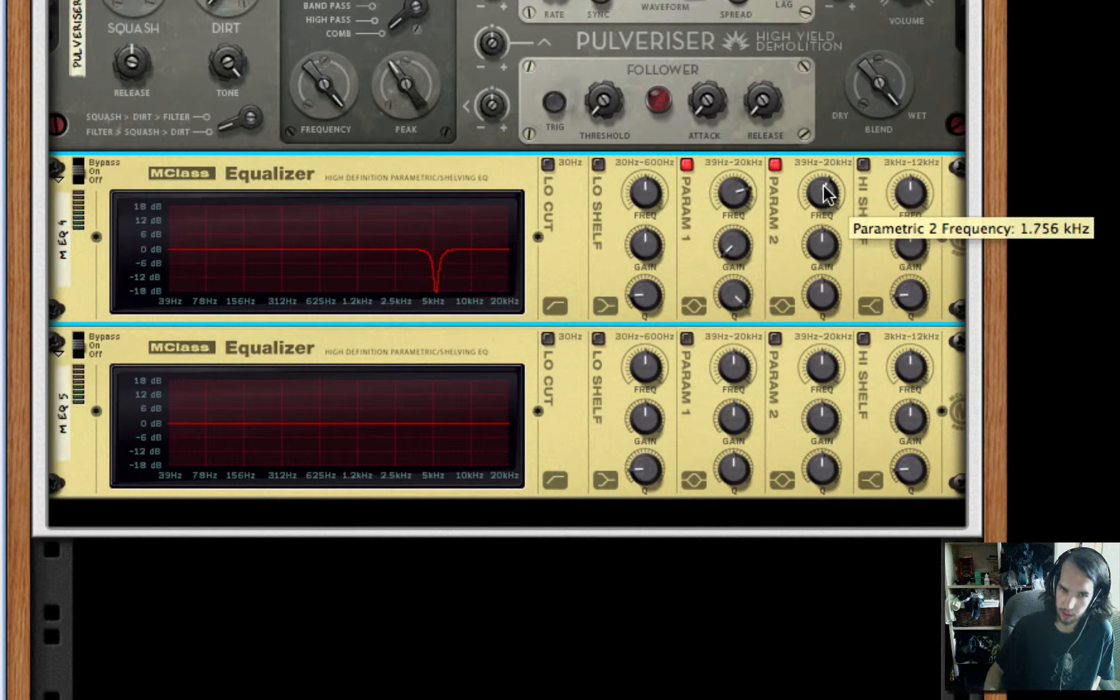
pyautogui.moveTo(809, 242); pyautogui.dragTo(821, 273)
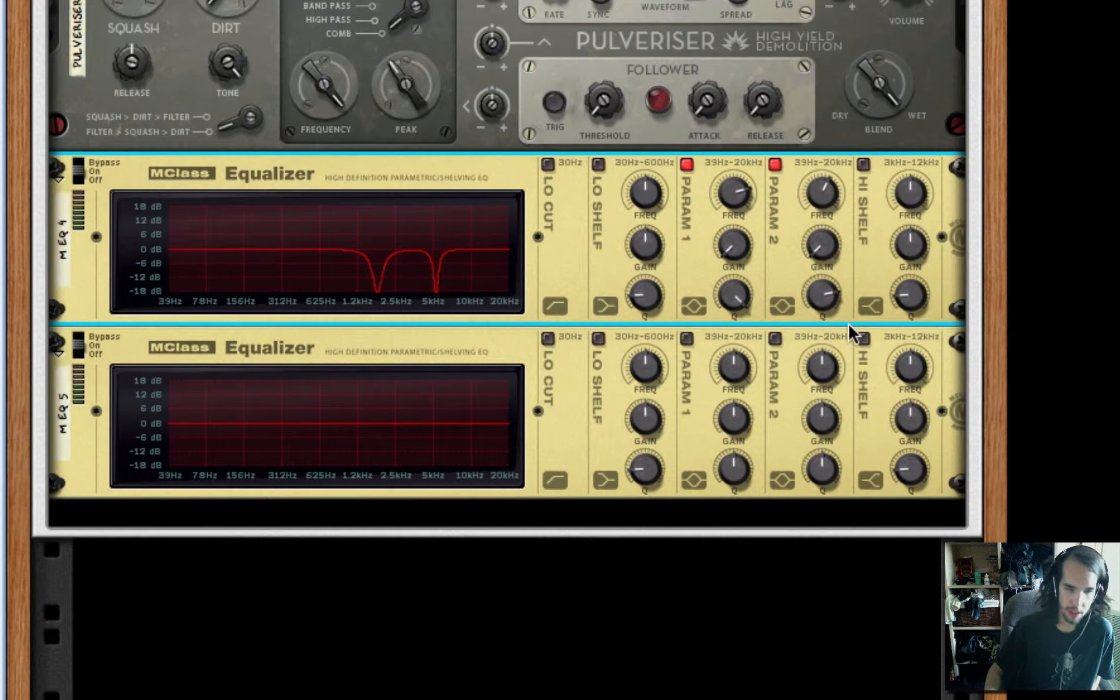
# Enable parametric 2 on M EQ 5 and make it a full cut at about 5.1 kHz
pyautogui.click(779, 341)
pyautogui.moveTo(815, 422); pyautogui.dragTo(800, 605)
pyautogui.moveTo(823, 360); pyautogui.dragTo(838, 337)
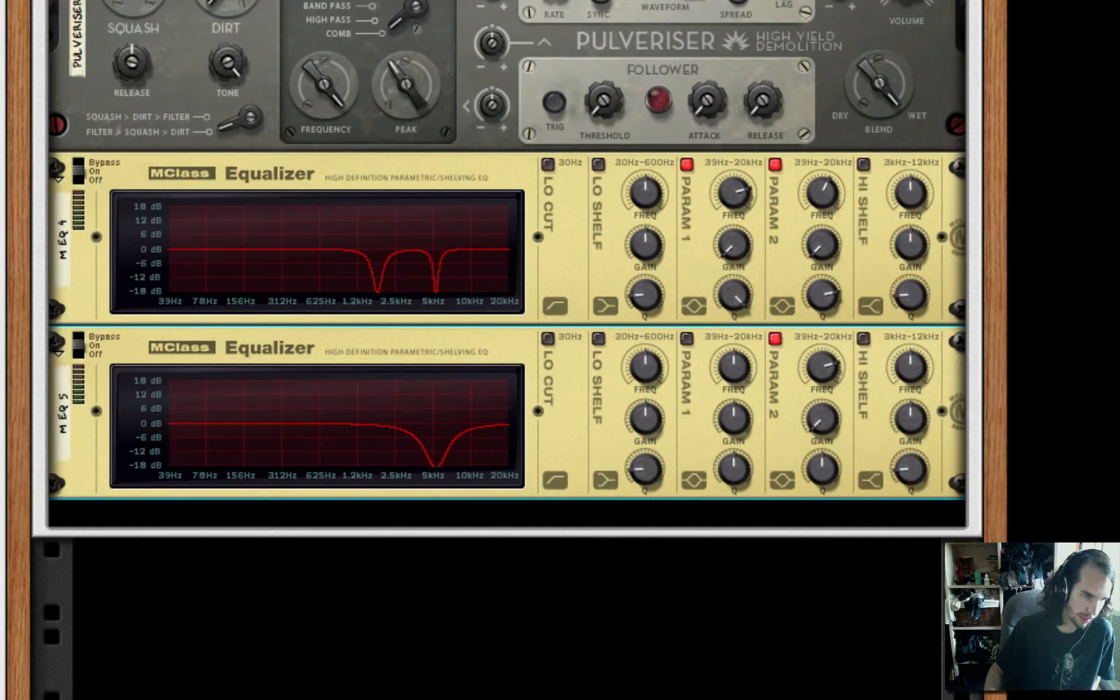
pyautogui.click(841, 410)
pyautogui.moveTo(829, 369)
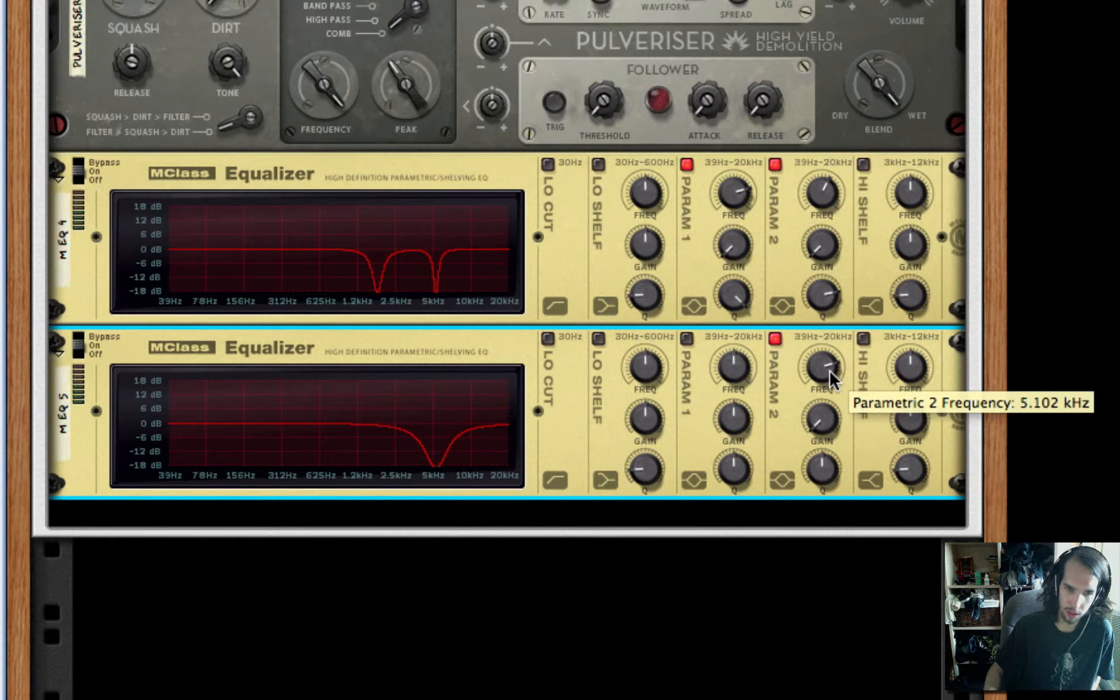
# Fine-tune M EQ 5's parametric 2 frequency to just below 5 kHz and raise its Q to maximum
pyautogui.scroll(2, 828, 369)
pyautogui.scroll(-5, 828, 372)
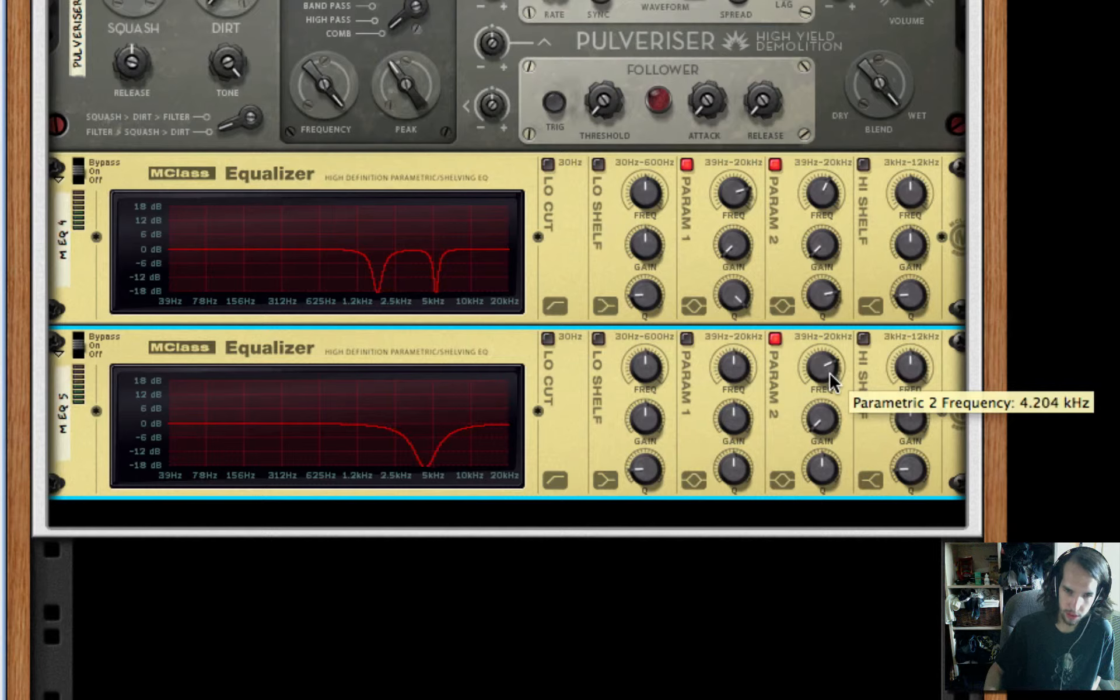
pyautogui.scroll(1, 829, 372)
pyautogui.moveTo(805, 426); pyautogui.dragTo(838, 435)
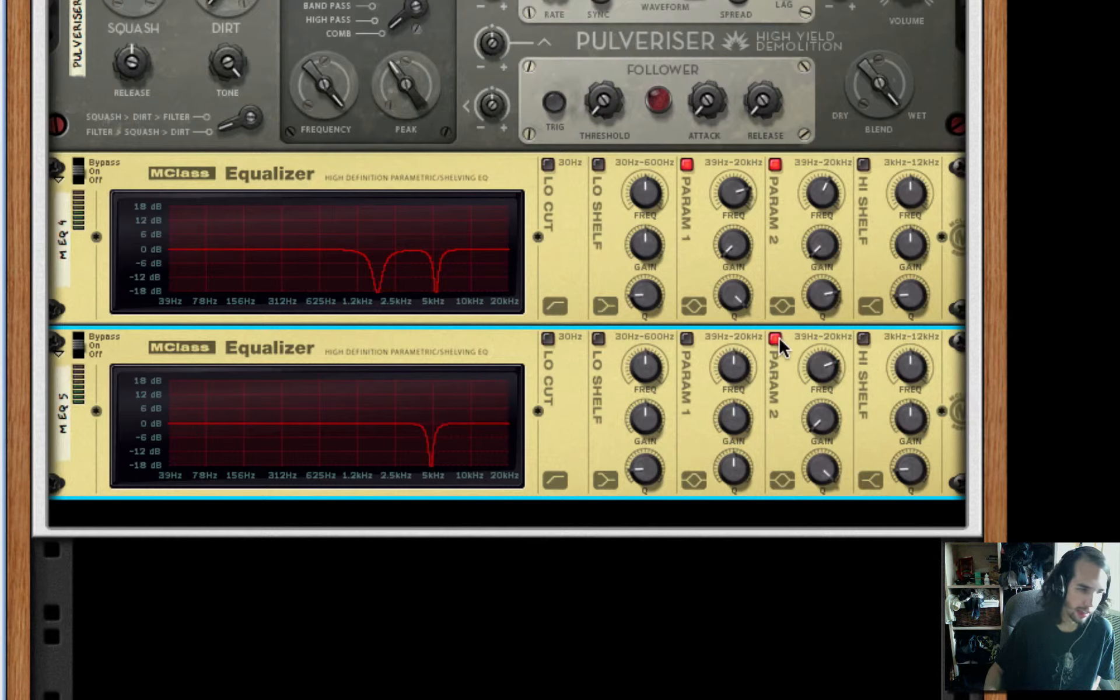
# Add a second Scream 4 after M EQ 5 and set its damage type to Tube
pyautogui.rightClick(785, 434)
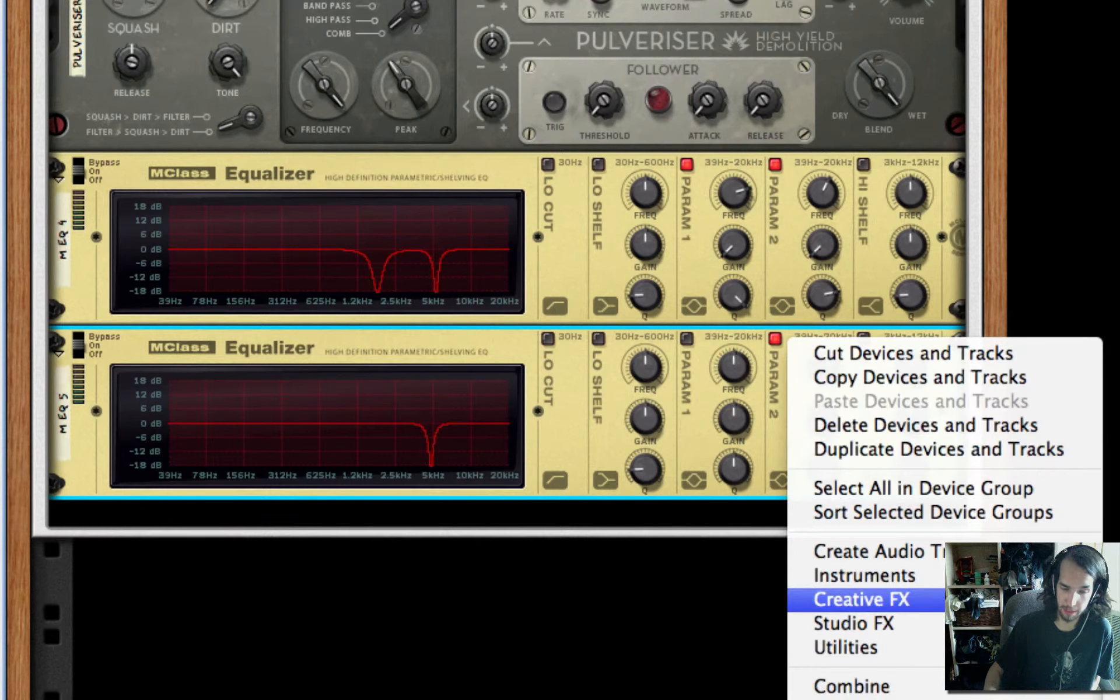
pyautogui.click(1113, 697)
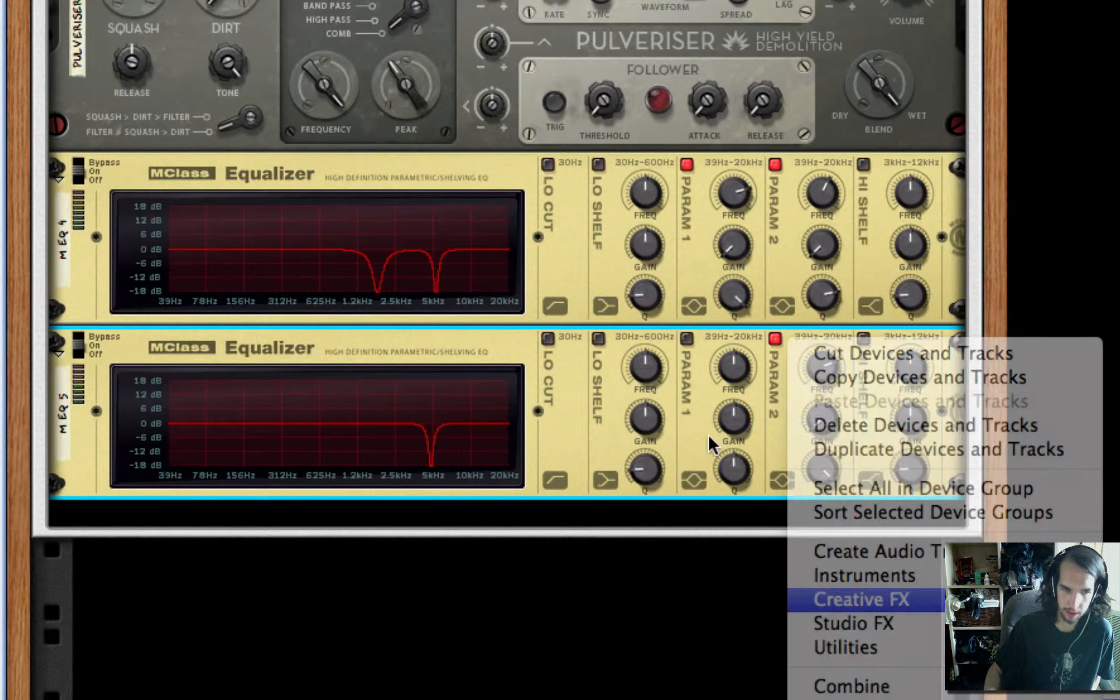
pyautogui.moveTo(166, 579)
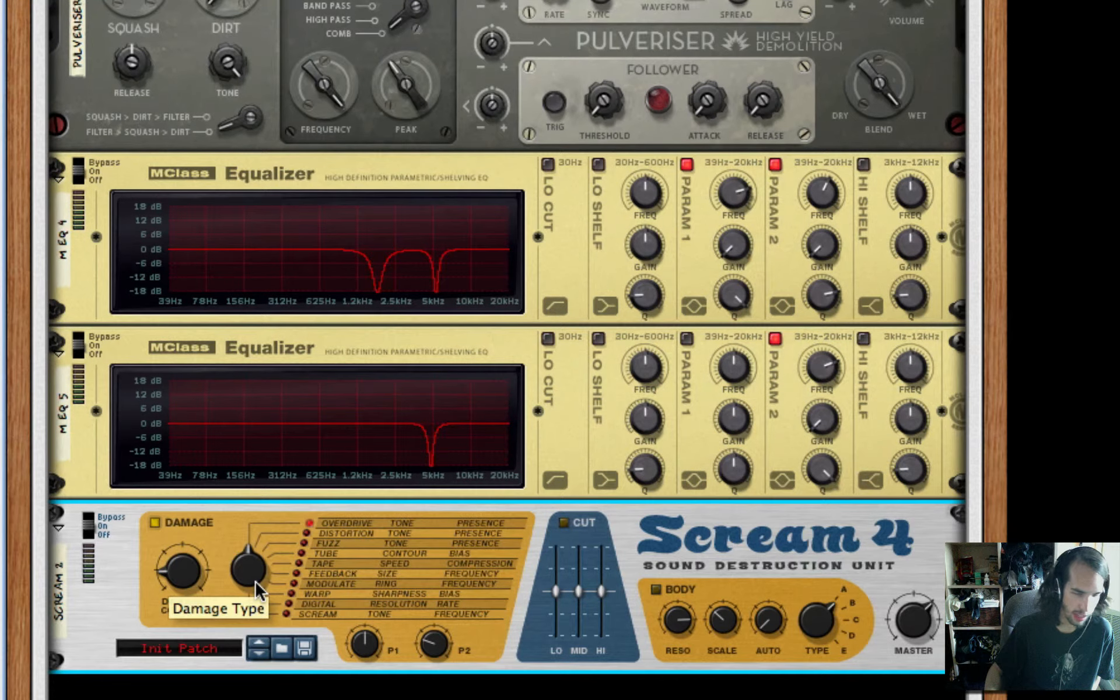
pyautogui.moveTo(254, 580); pyautogui.dragTo(255, 555)
# Set the second Scream 4's Damage Control to about 42, turn P1 to minimum and P2 to its centre
pyautogui.moveTo(193, 578)
pyautogui.moveTo(192, 577); pyautogui.dragTo(188, 563)
pyautogui.scroll(-5, 350, 572)
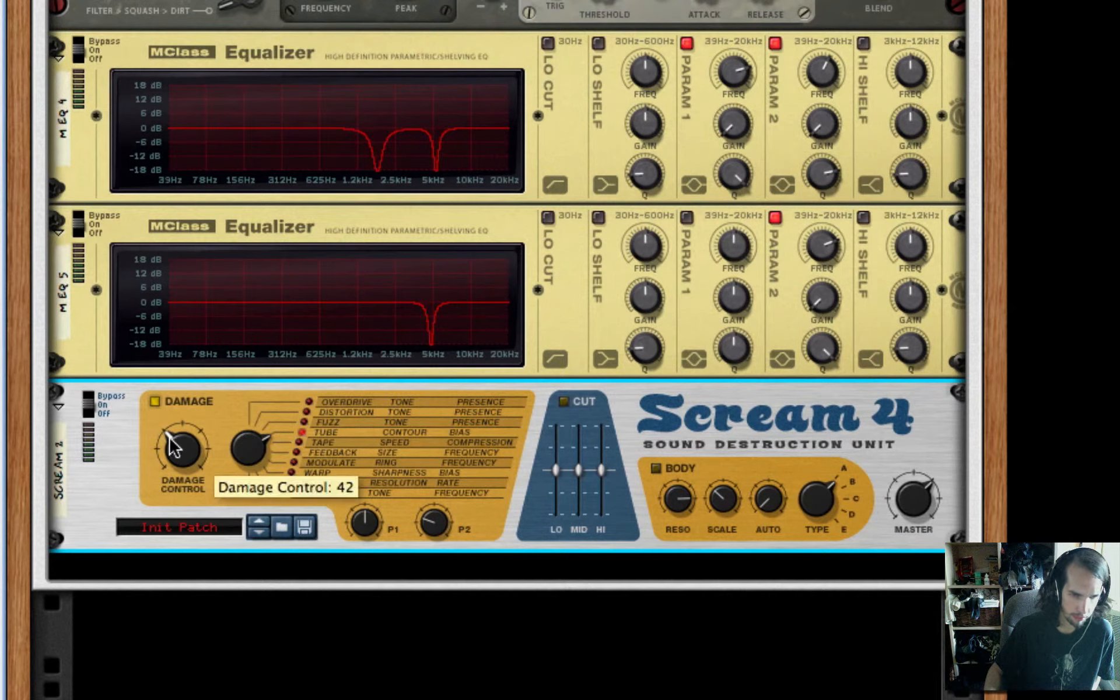
pyautogui.moveTo(183, 452); pyautogui.dragTo(183, 454)
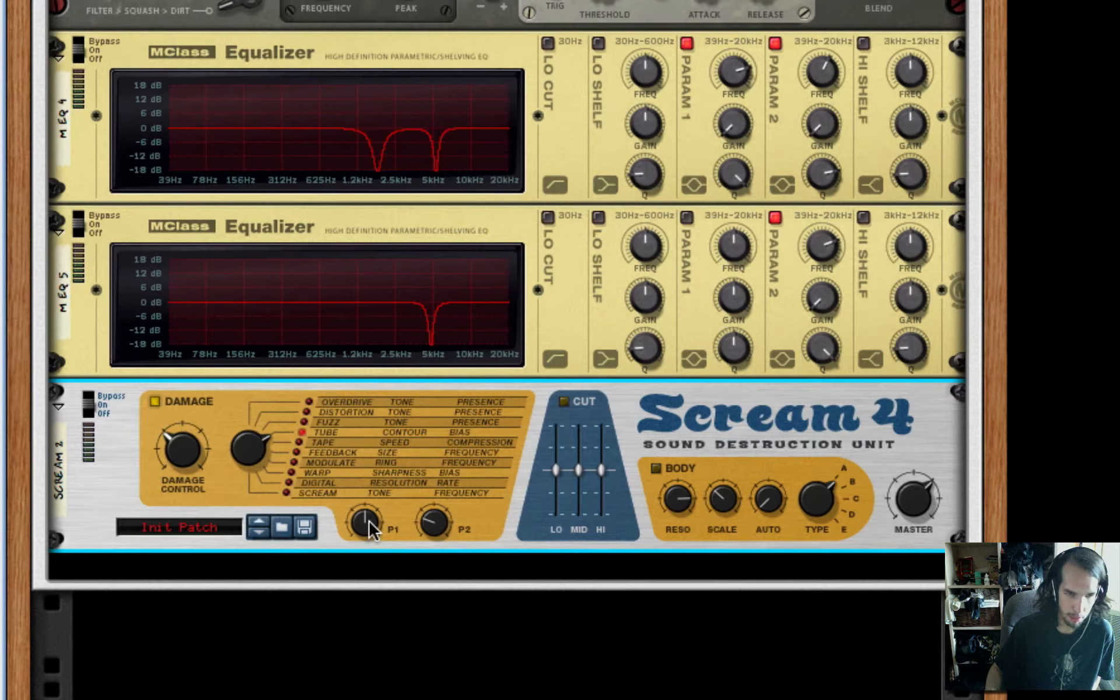
pyautogui.moveTo(367, 522); pyautogui.dragTo(382, 607)
pyautogui.moveTo(441, 511); pyautogui.dragTo(443, 486)
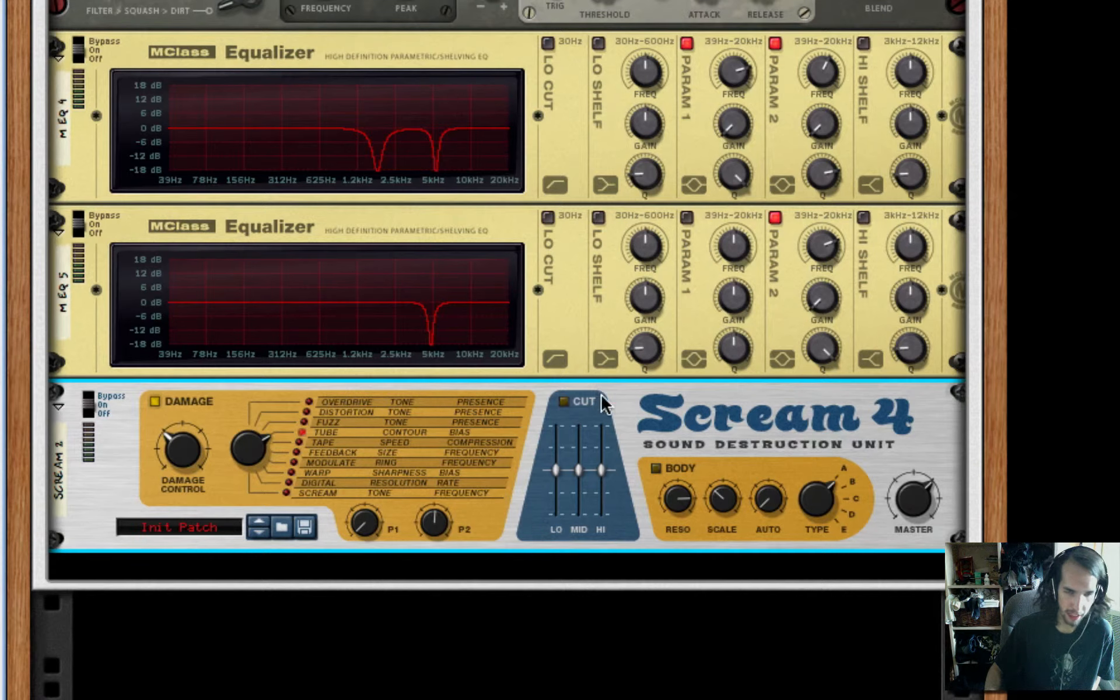
# Enable the second Scream 4's Cut section, pull Lo down to the bottom, raise Mid slightly and set Hi to 4
pyautogui.click(563, 402)
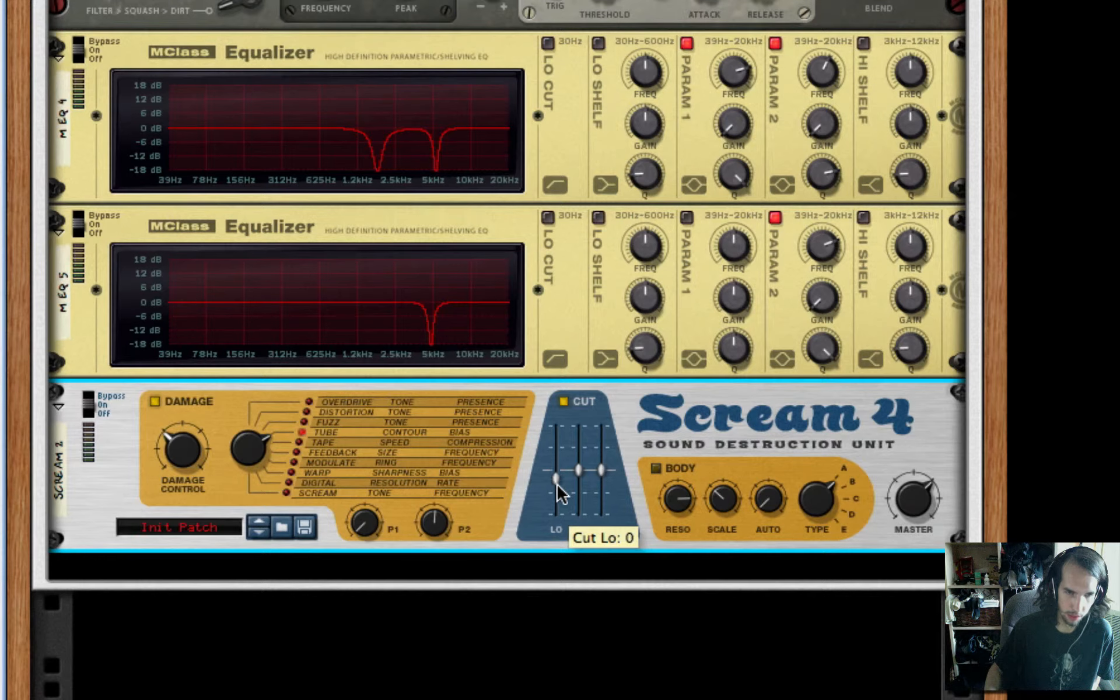
pyautogui.moveTo(557, 473); pyautogui.dragTo(555, 513)
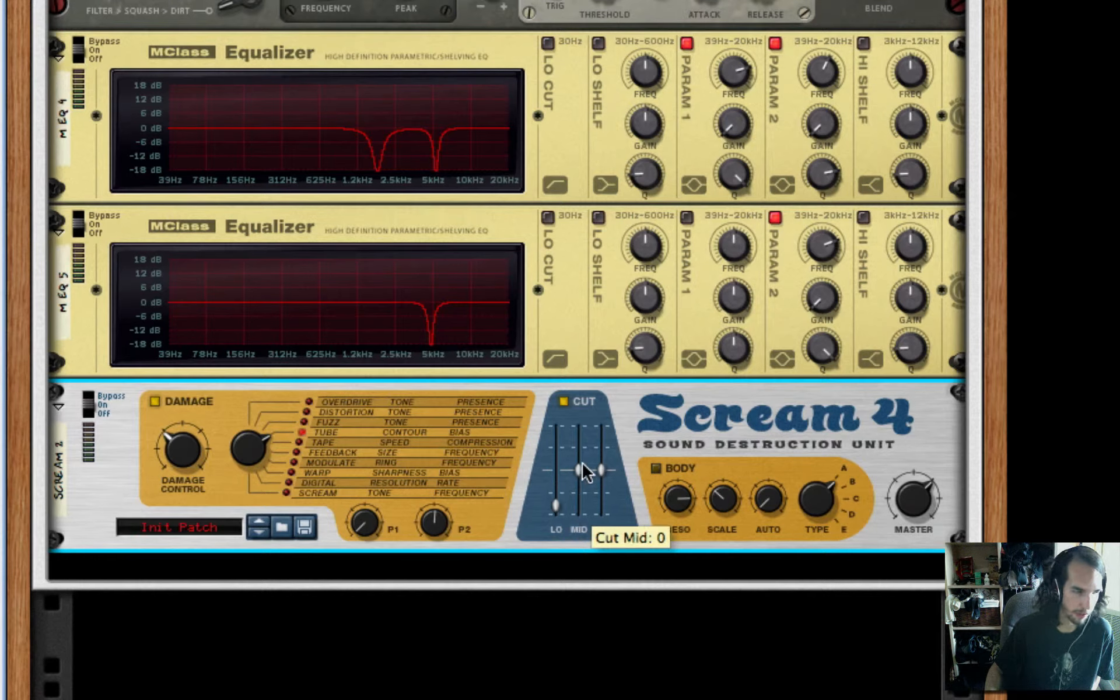
pyautogui.moveTo(584, 478); pyautogui.dragTo(586, 470)
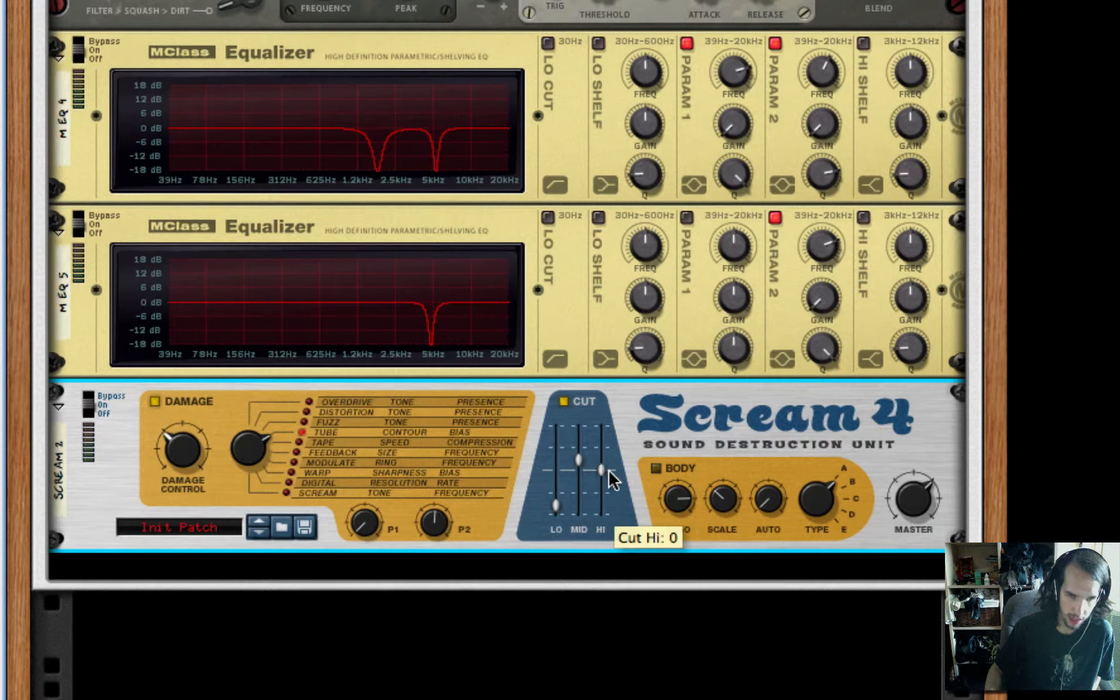
pyautogui.moveTo(605, 474); pyautogui.dragTo(603, 470)
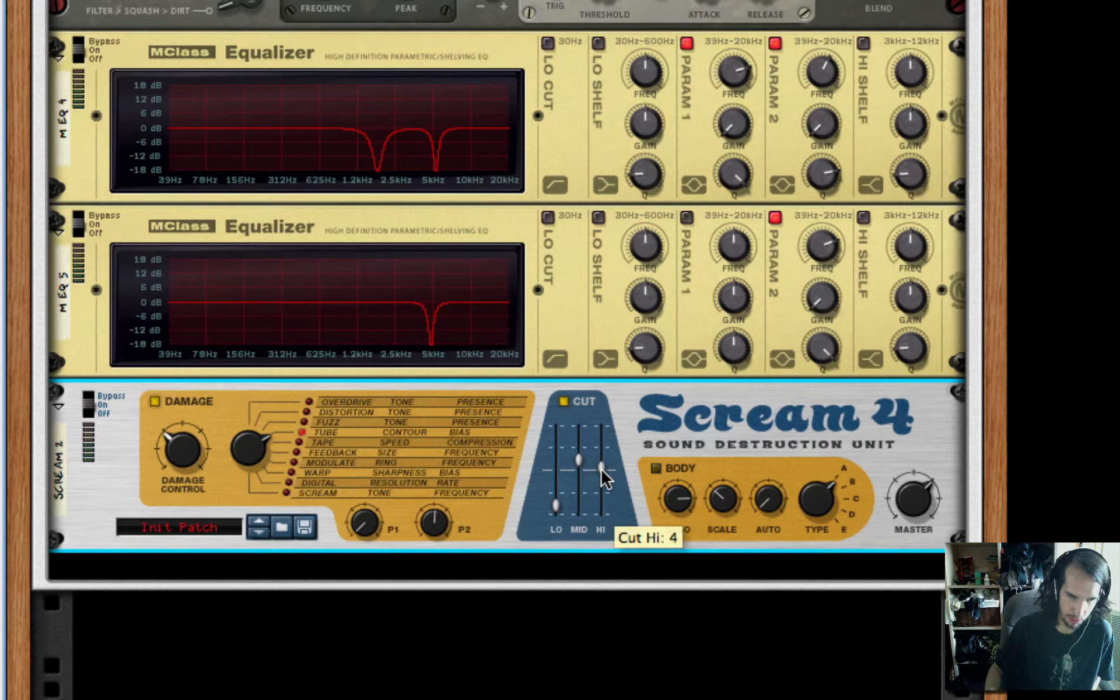
# Add three MClass Equalizers after the second Scream 4 and delete the first of them, M EQ 6
pyautogui.rightClick(737, 415)
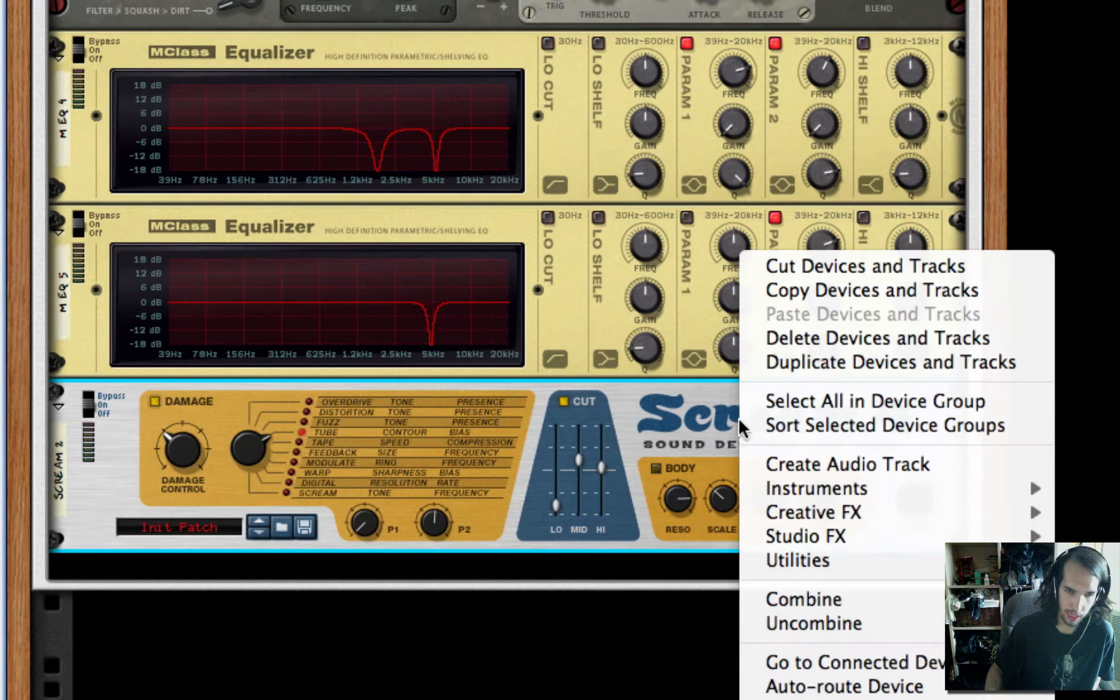
pyautogui.moveTo(888, 546)
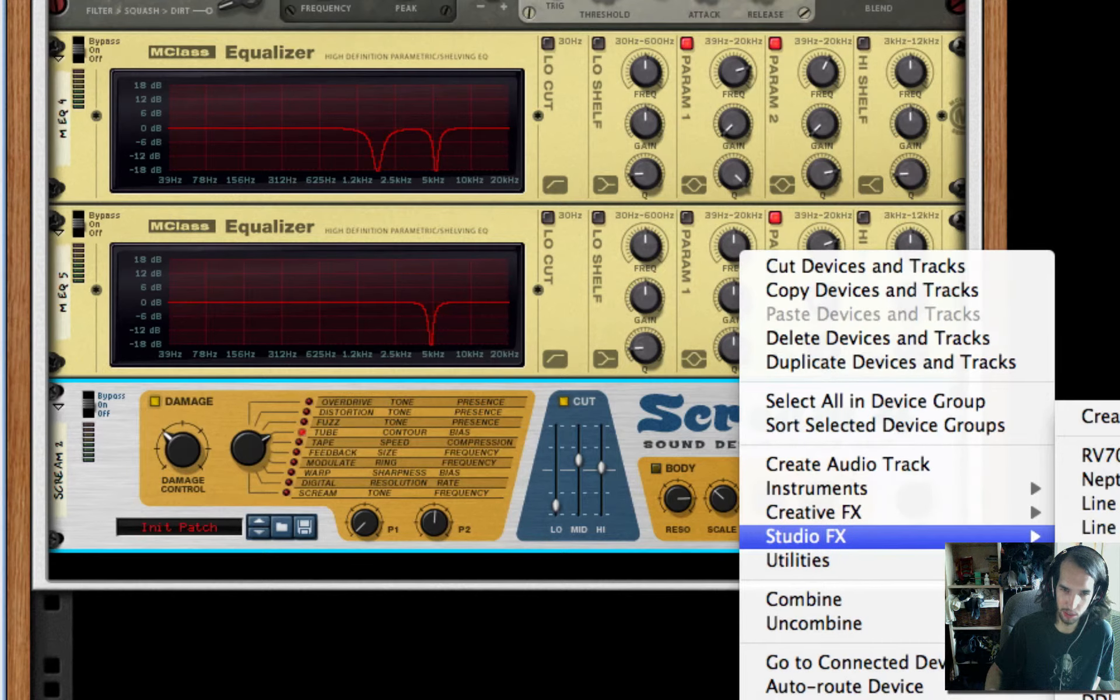
pyautogui.click(1093, 566)
pyautogui.rightClick(615, 453)
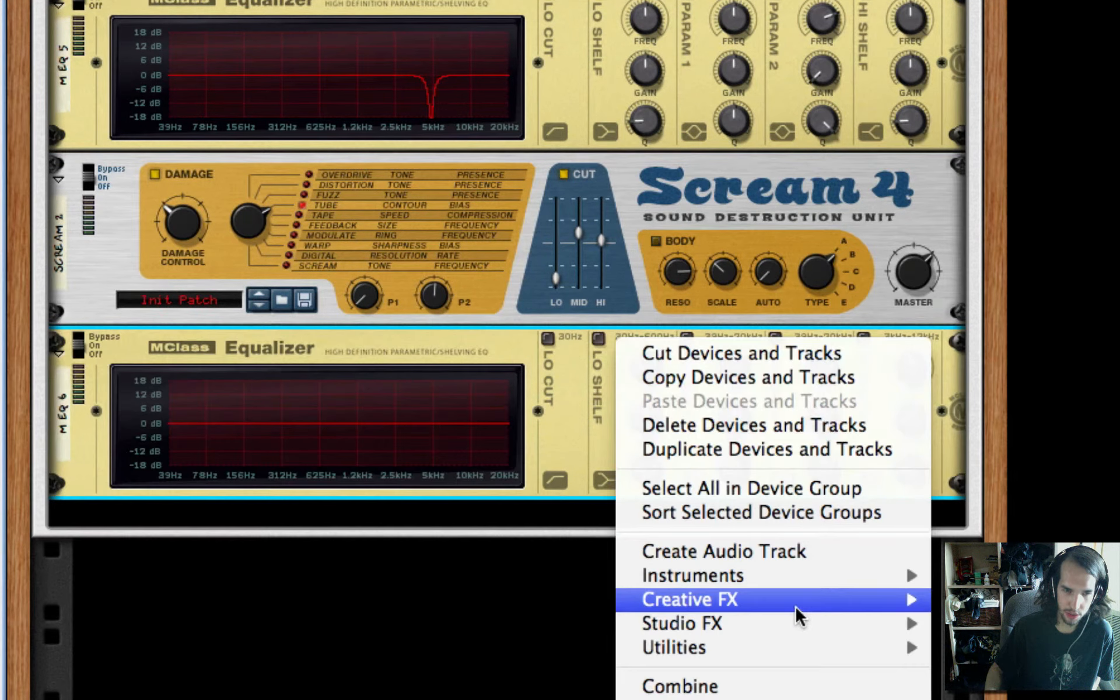
pyautogui.moveTo(805, 623)
pyautogui.click(992, 566)
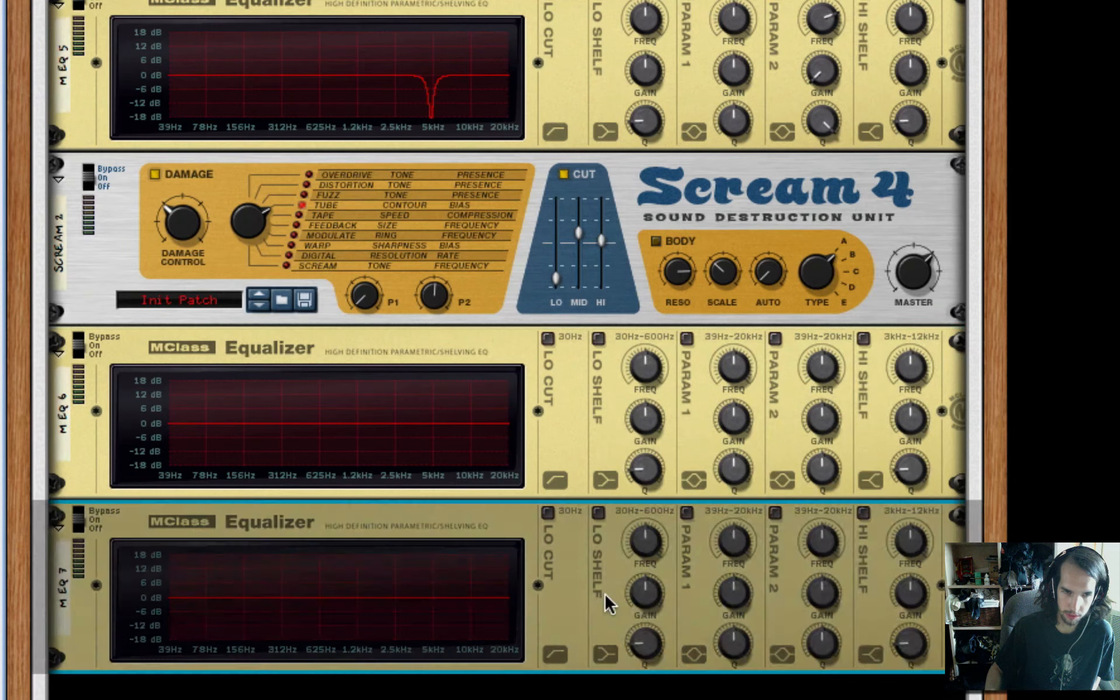
pyautogui.rightClick(605, 590)
pyautogui.moveTo(868, 619)
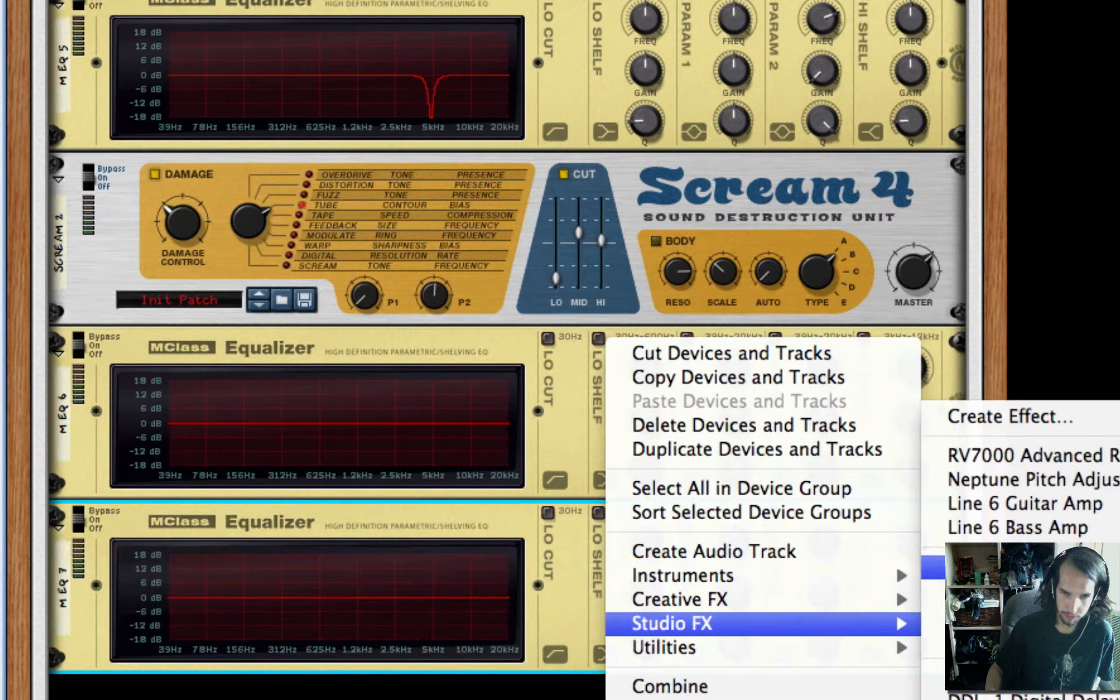
pyautogui.click(992, 553)
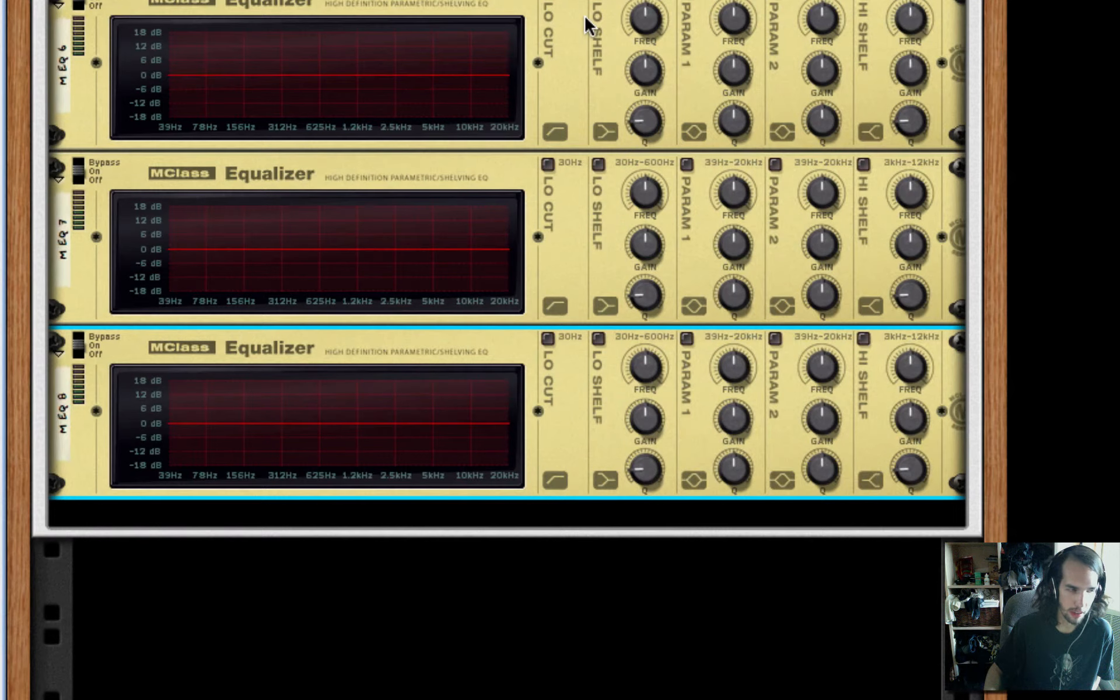
pyautogui.press('Up')
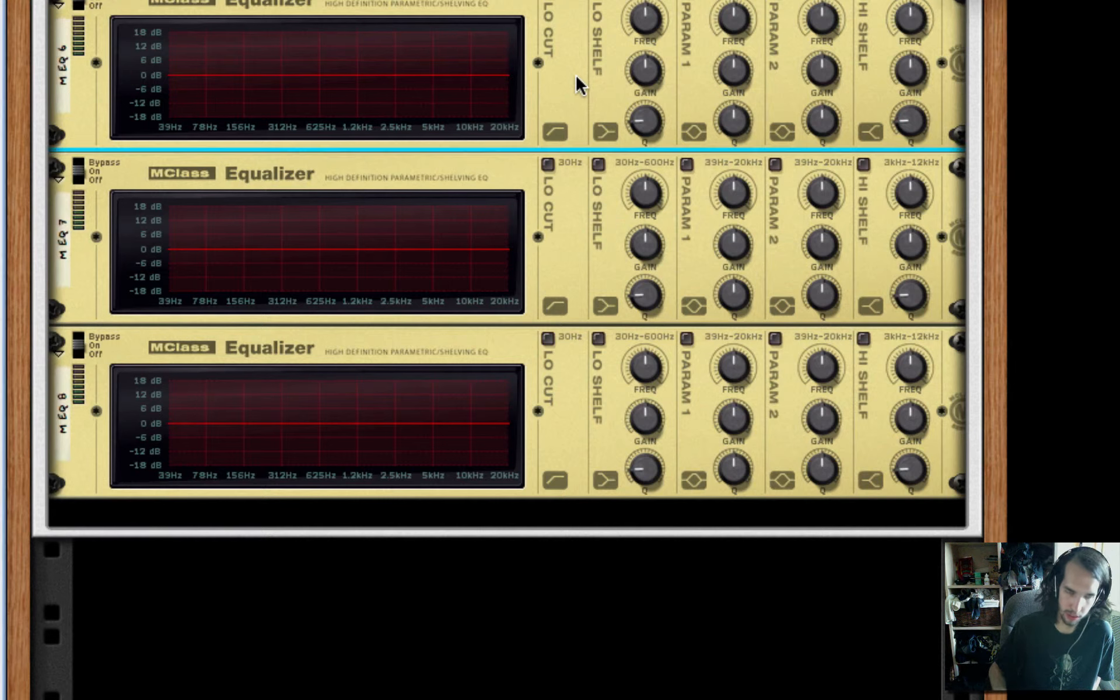
pyautogui.press('Delete')
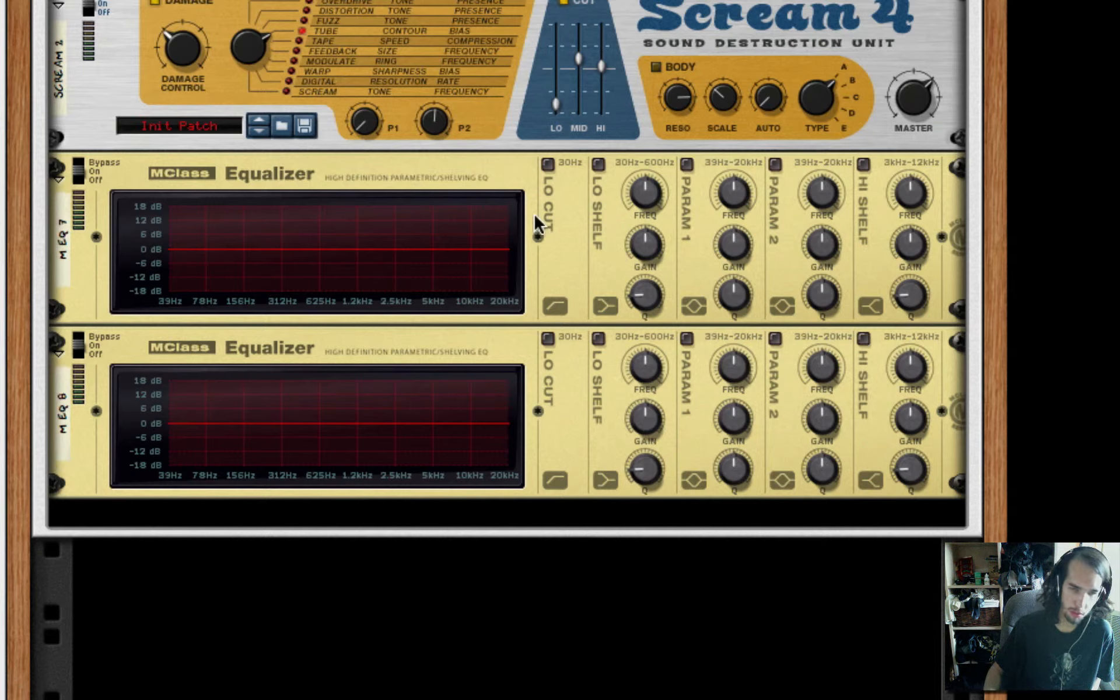
# Enable the Lo Cut, Lo Shelf, Param 1, Param 2 and Hi Shelf bands on M EQ 8
pyautogui.click(547, 338)
pyautogui.click(598, 338)
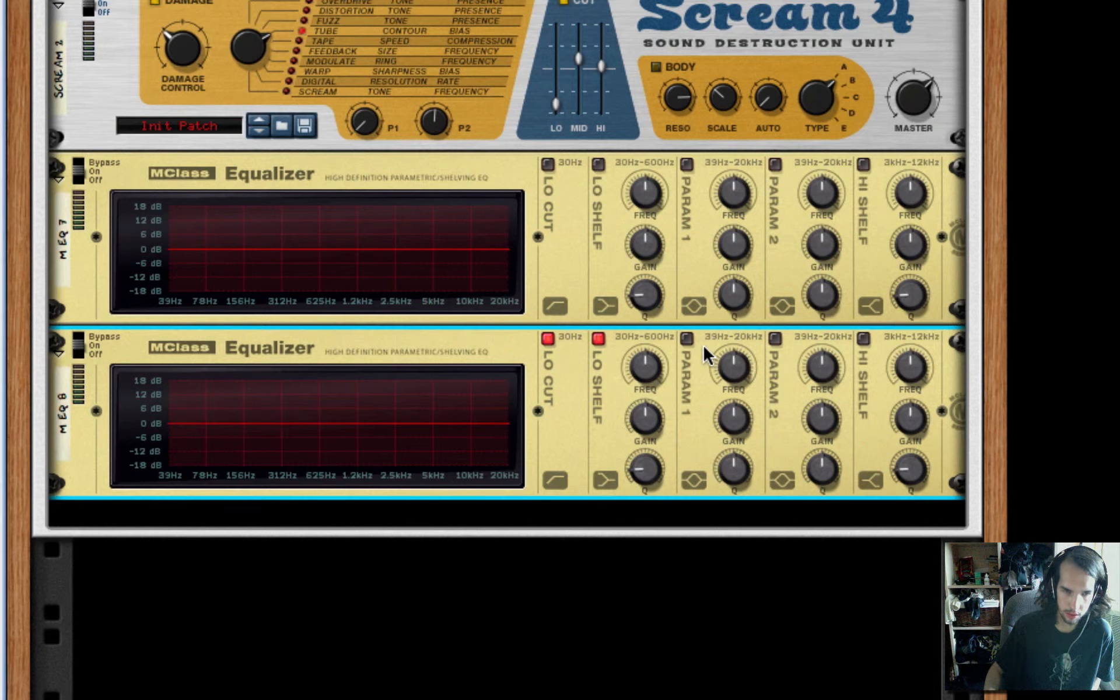
pyautogui.click(687, 339)
pyautogui.click(778, 339)
pyautogui.click(865, 338)
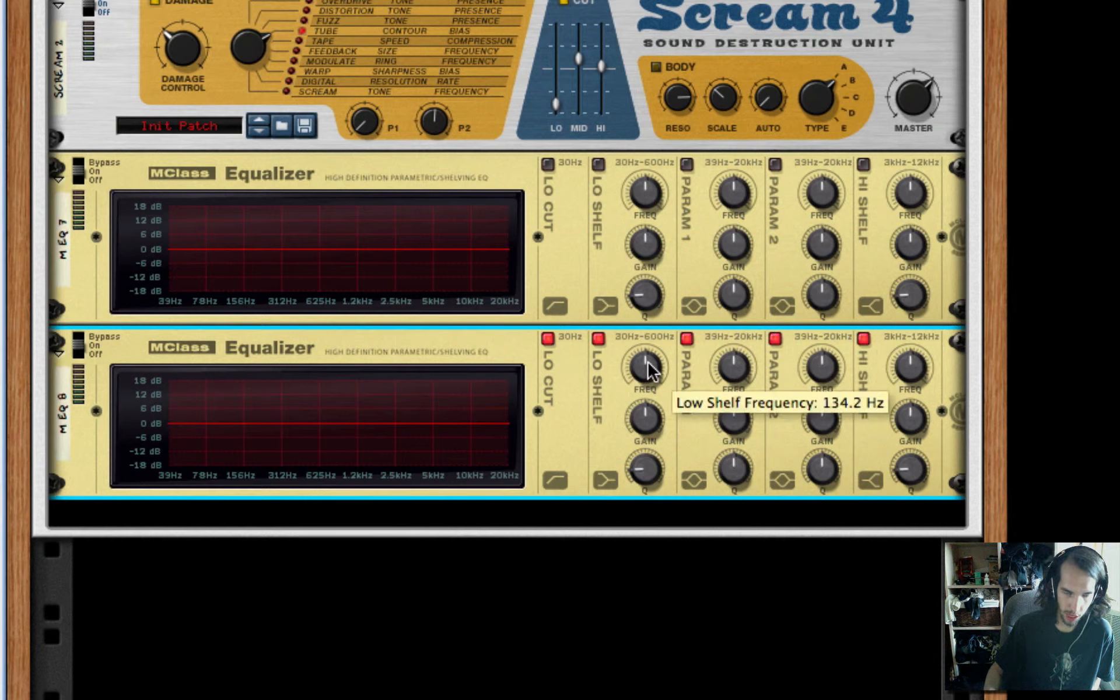
# Set M EQ 8's low shelf frequency to around 200 Hz, boost its gain by several dB and raise its Q to about 0.79
pyautogui.moveTo(645, 369); pyautogui.dragTo(646, 360)
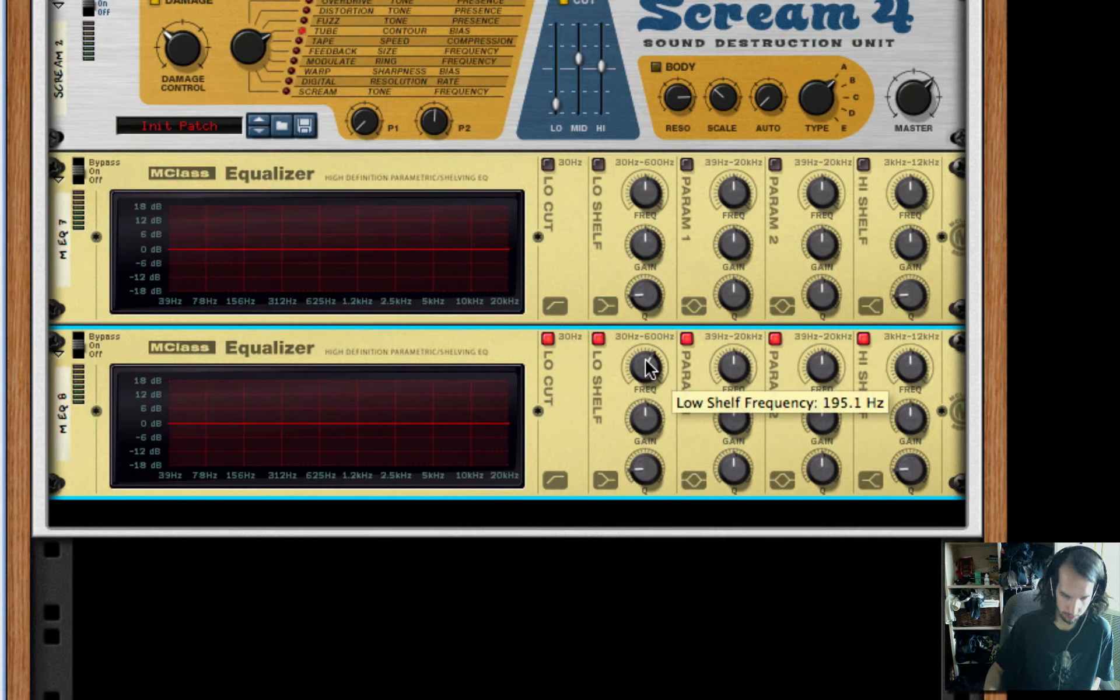
pyautogui.moveTo(646, 421); pyautogui.dragTo(649, 402)
pyautogui.moveTo(654, 461); pyautogui.dragTo(651, 439)
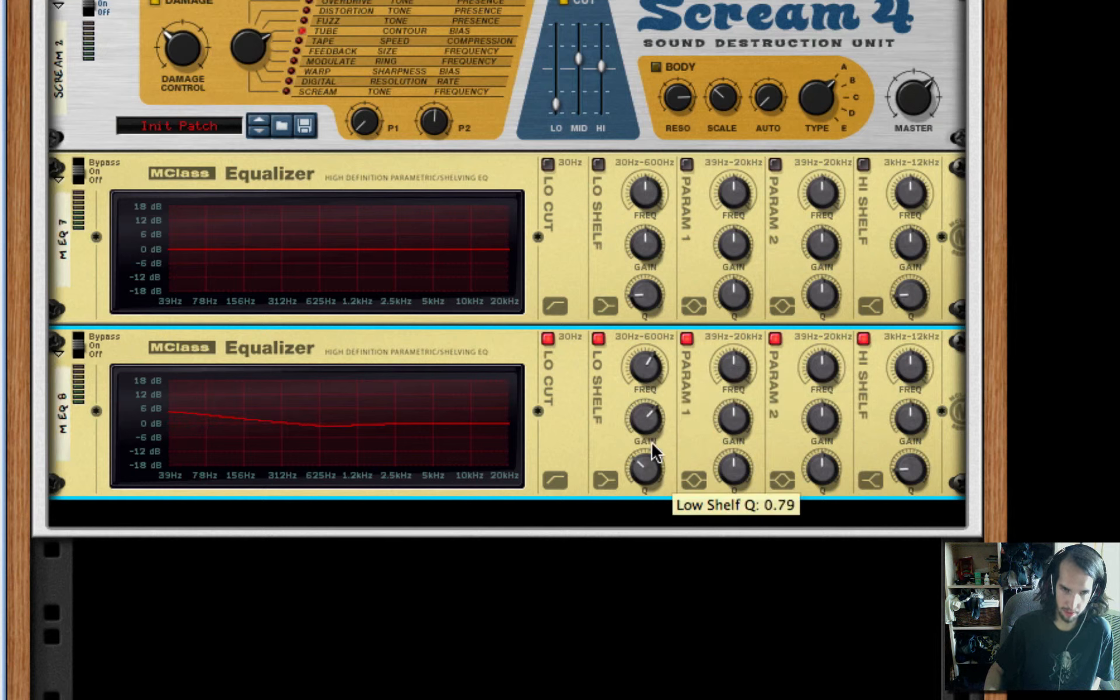
# Set M EQ 8's Param 1 to minimum frequency and gain with lower Q, and Param 2 to a narrow cut near 78 Hz
pyautogui.moveTo(735, 365); pyautogui.dragTo(700, 589)
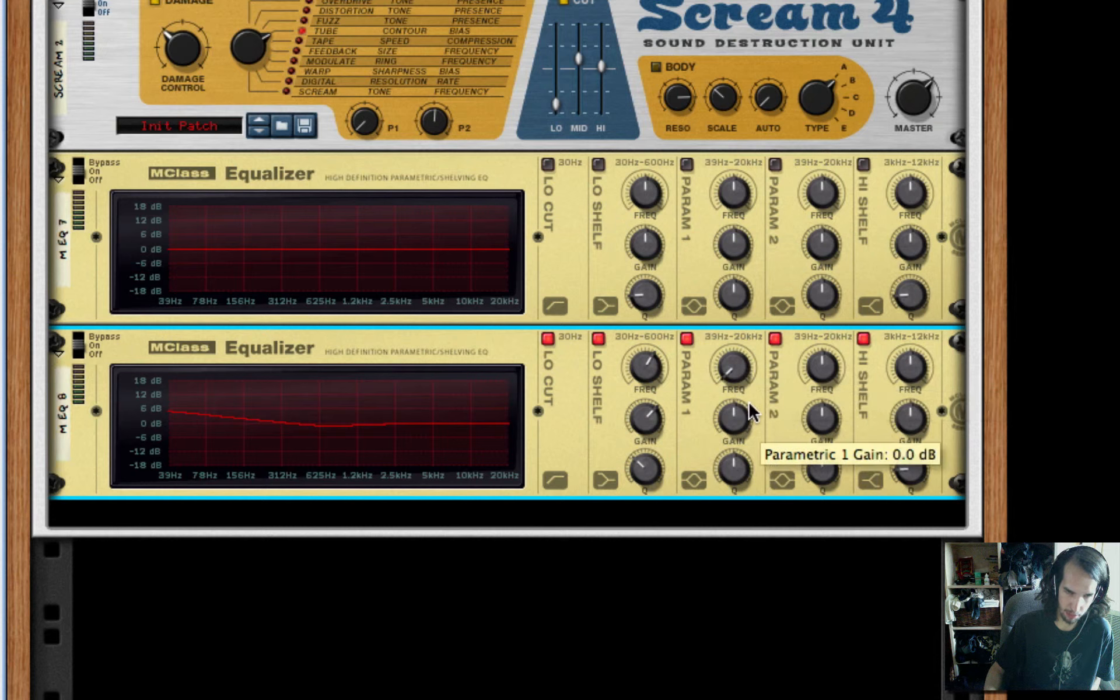
pyautogui.moveTo(746, 412); pyautogui.dragTo(697, 498)
pyautogui.moveTo(820, 376); pyautogui.dragTo(828, 465)
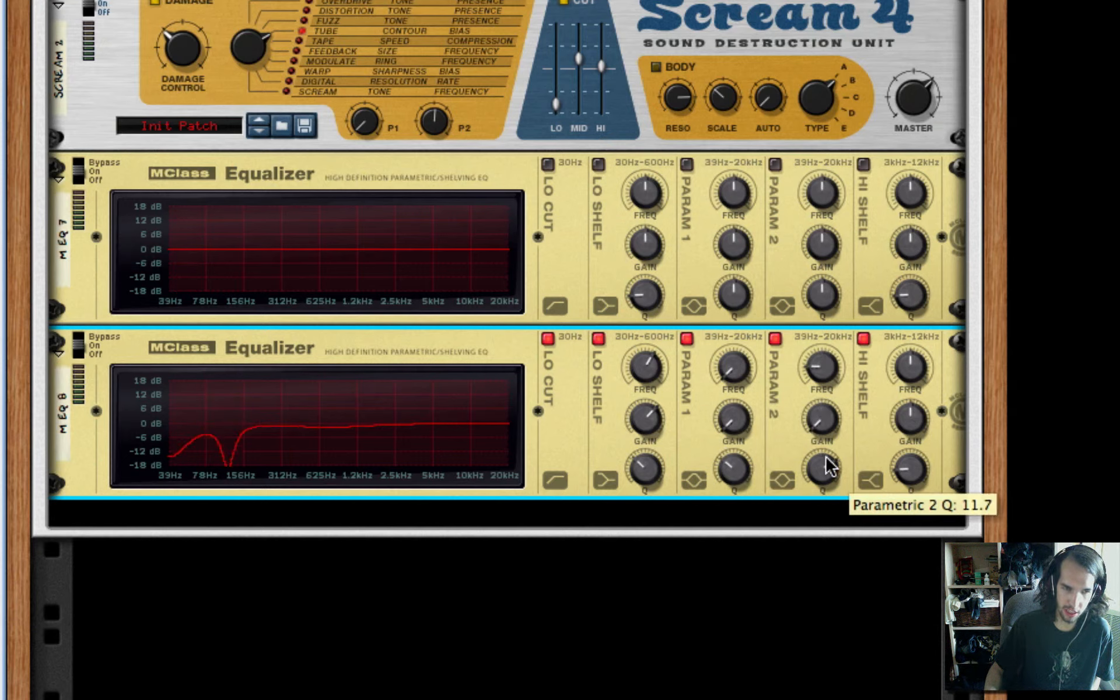
pyautogui.moveTo(818, 367); pyautogui.dragTo(824, 373)
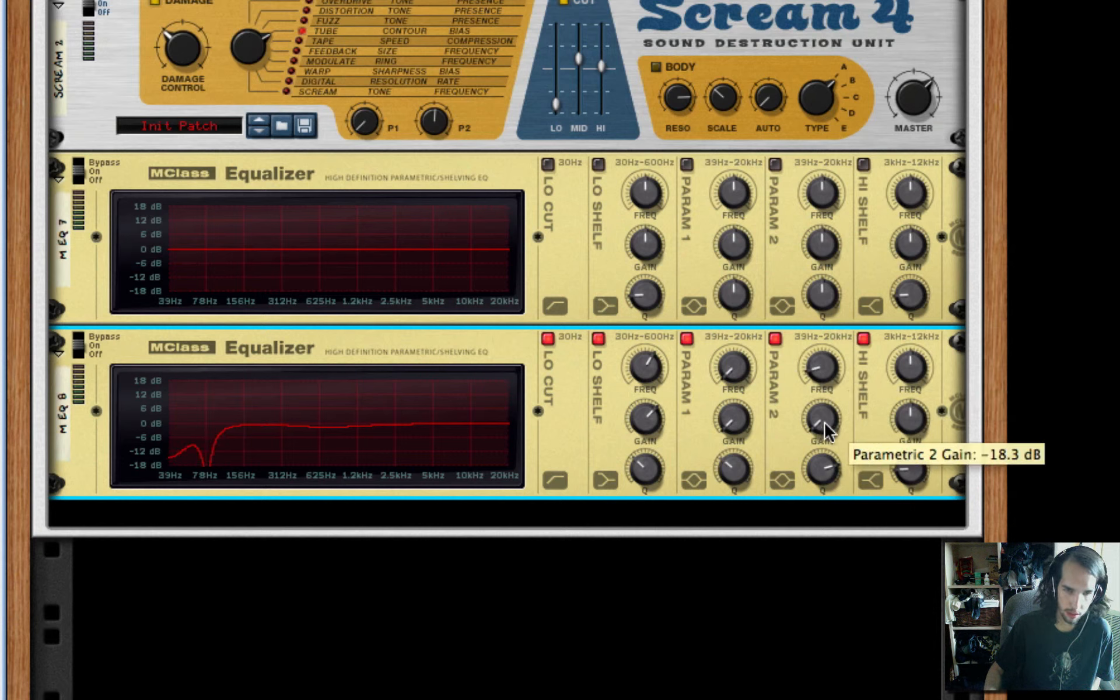
pyautogui.moveTo(824, 422); pyautogui.dragTo(826, 409)
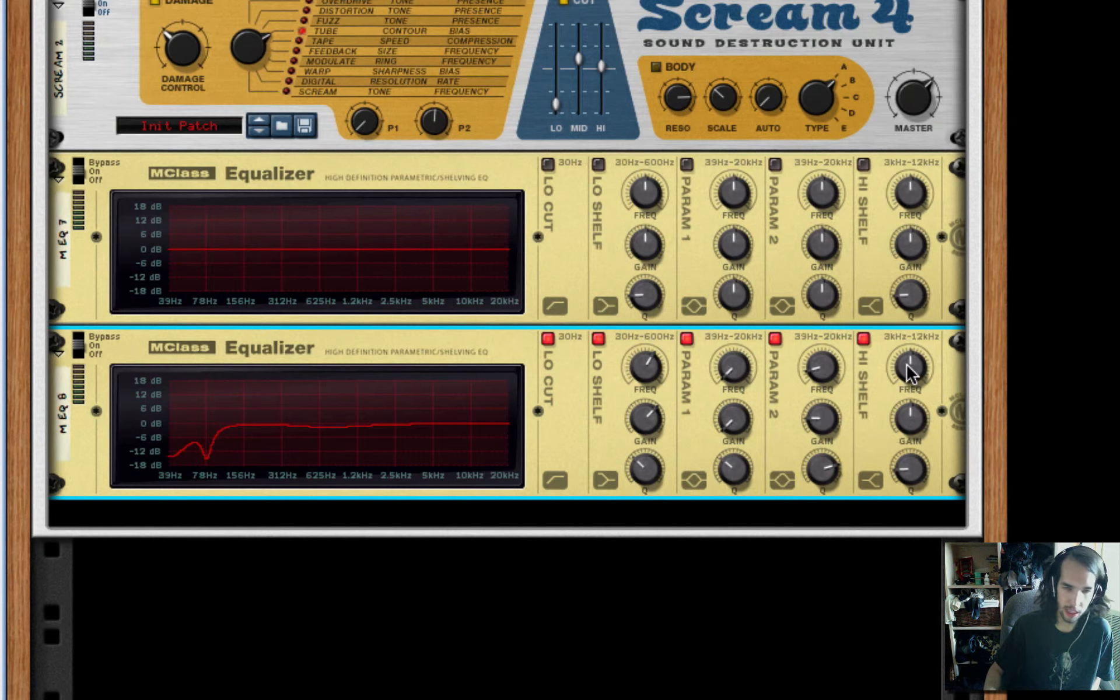
# Lower M EQ 8's Hi Shelf frequency, set its gain to 3.4 dB and raise its Q to maximum
pyautogui.moveTo(907, 372); pyautogui.dragTo(900, 396)
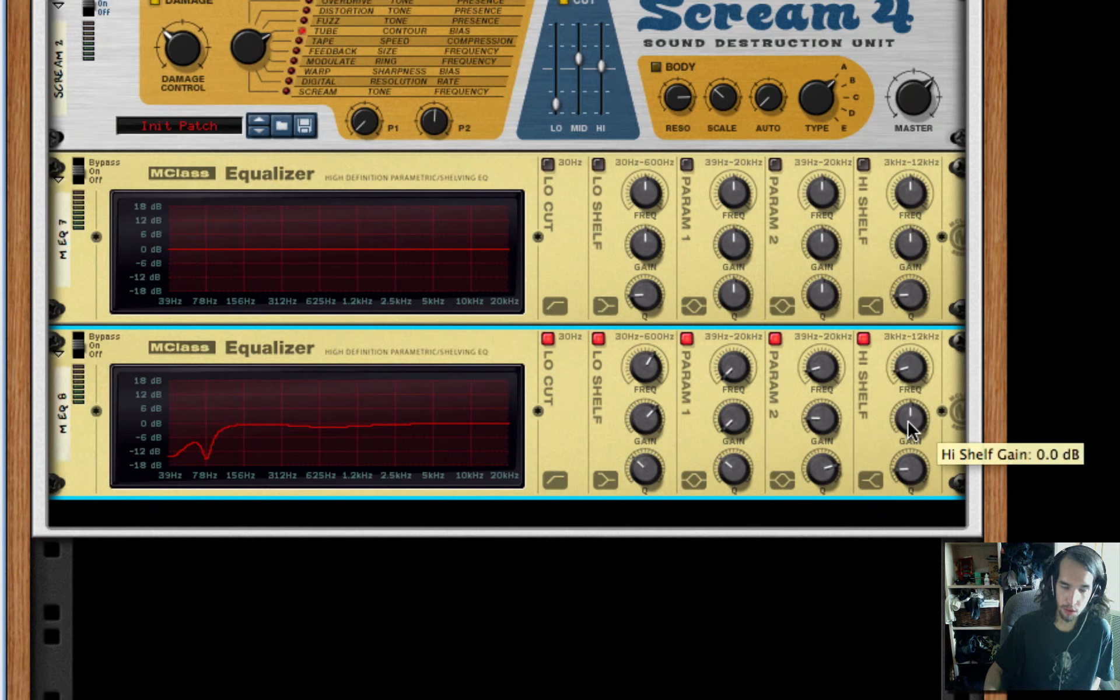
pyautogui.moveTo(908, 419)
pyautogui.mouseDown()
pyautogui.moveTo(905, 483)
pyautogui.moveTo(906, 412)
pyautogui.mouseUp()
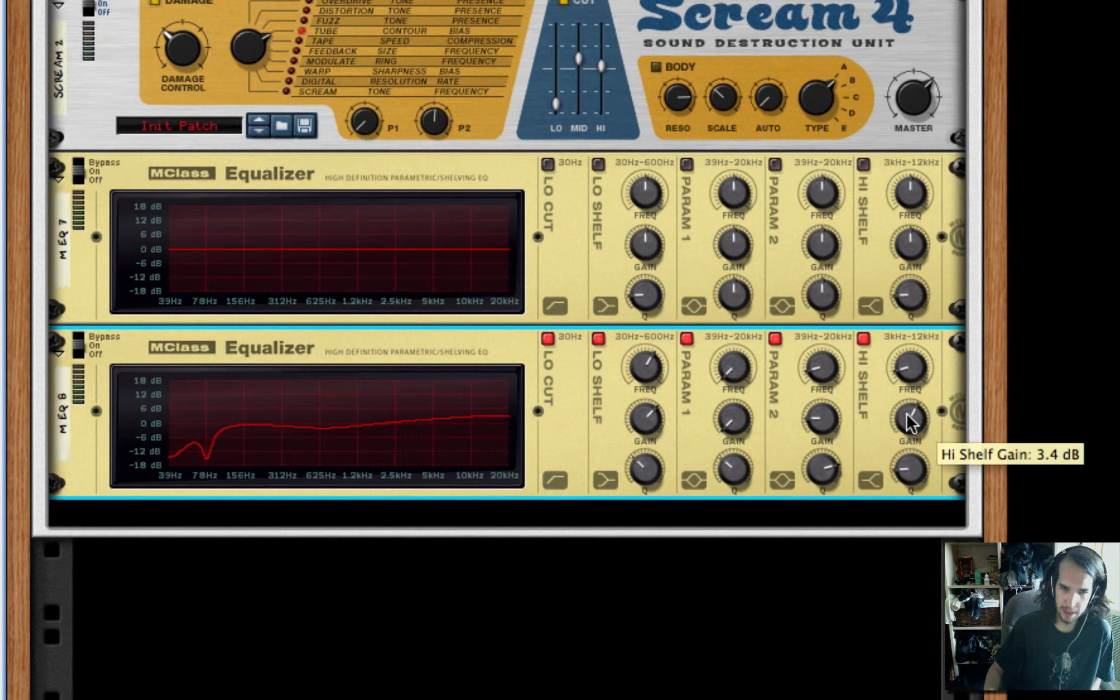
pyautogui.moveTo(907, 467); pyautogui.dragTo(929, 175)
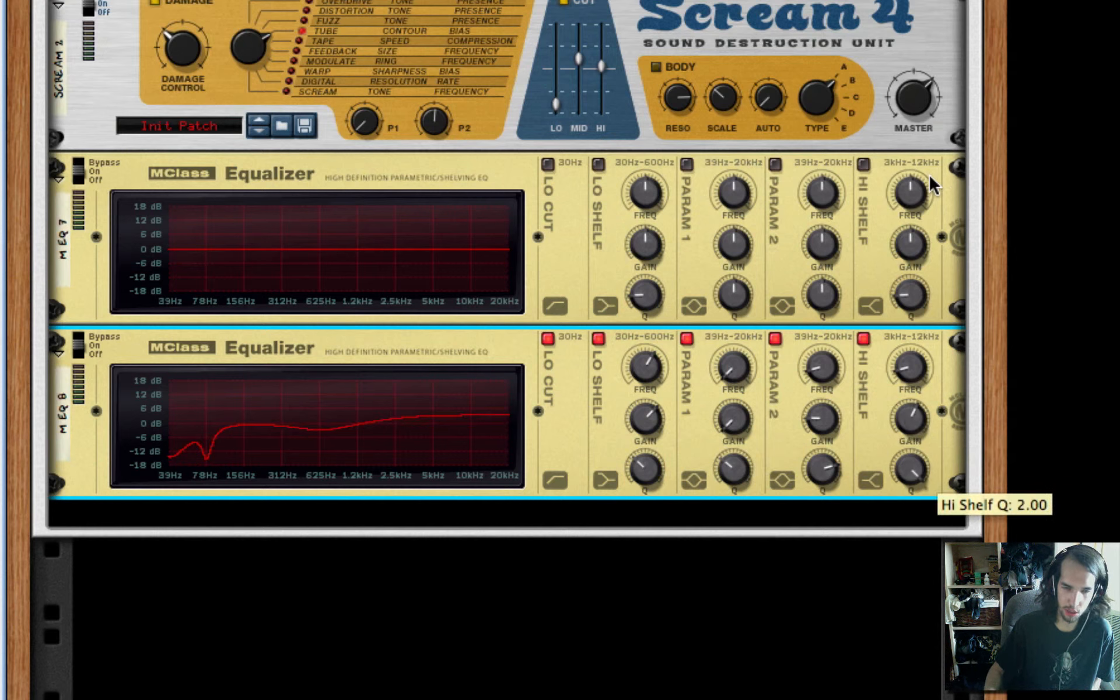
pyautogui.rightClick(862, 436)
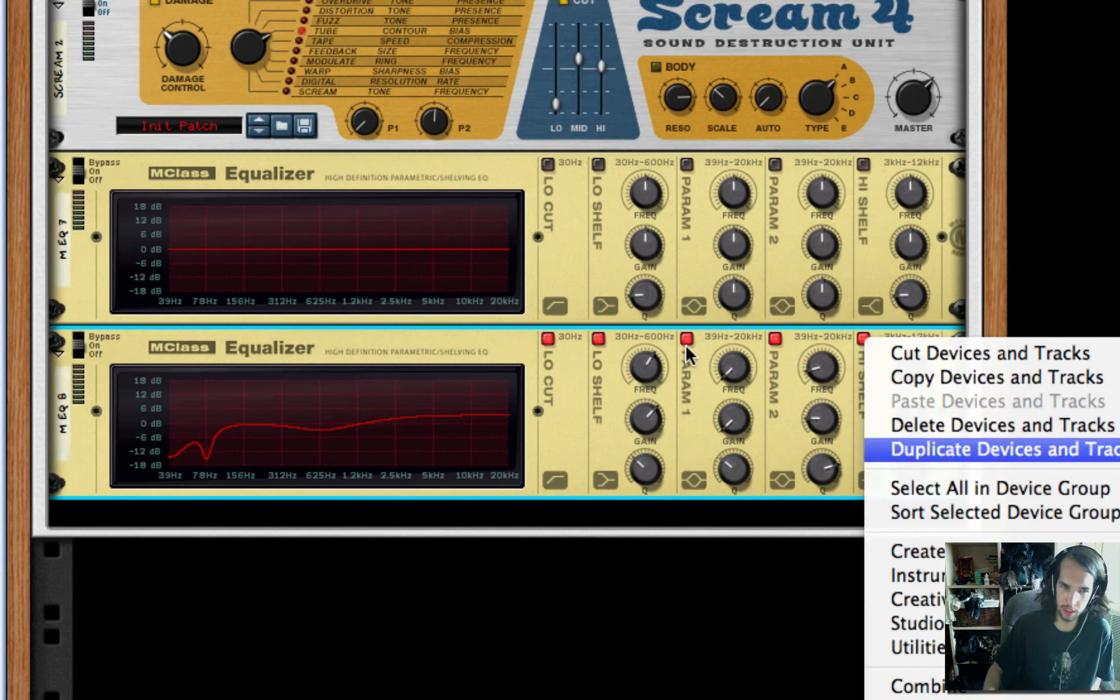
pyautogui.click(671, 349)
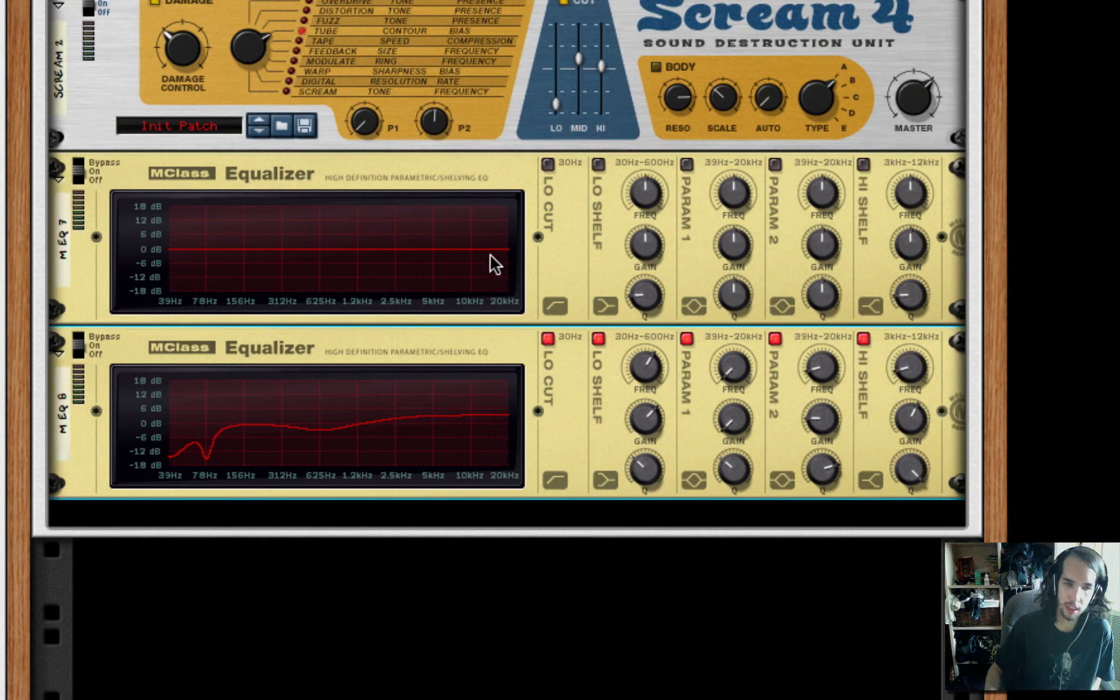
# Enable Param 1 on M EQ 7 and make a notch slightly above 156 Hz with minimum gain and maximum Q
pyautogui.click(686, 164)
pyautogui.moveTo(737, 196); pyautogui.dragTo(701, 269)
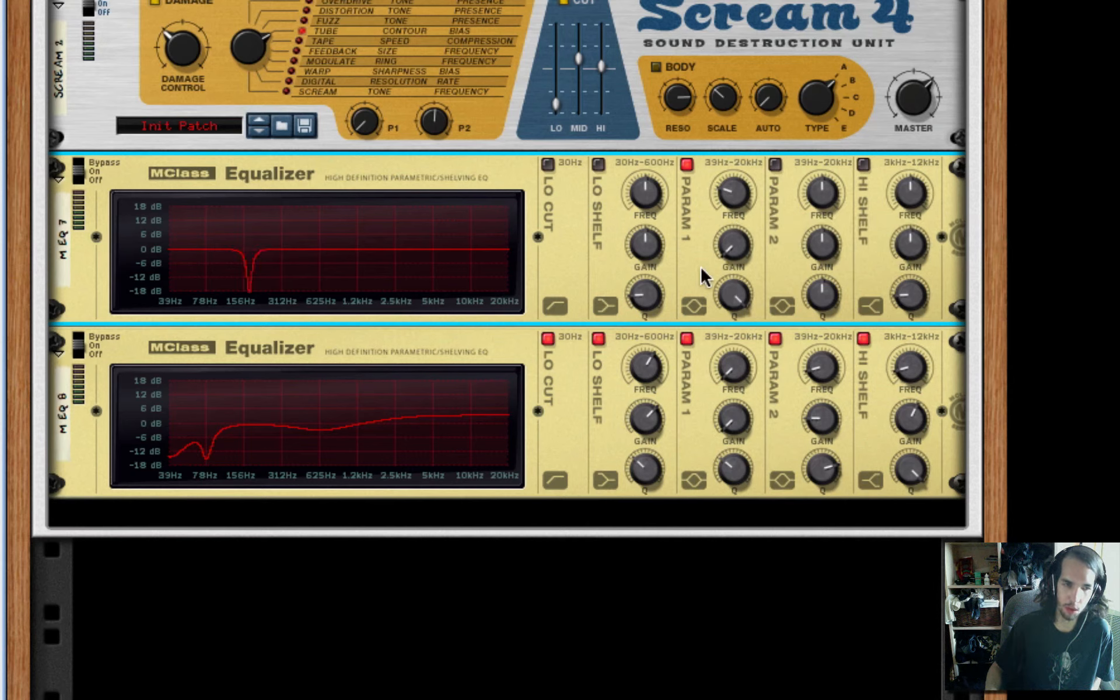
# Add an MClass Maximizer after M EQ 8 and configure it with Auto release and Soft Clip at the maximum amount
pyautogui.rightClick(590, 390)
pyautogui.moveTo(881, 607)
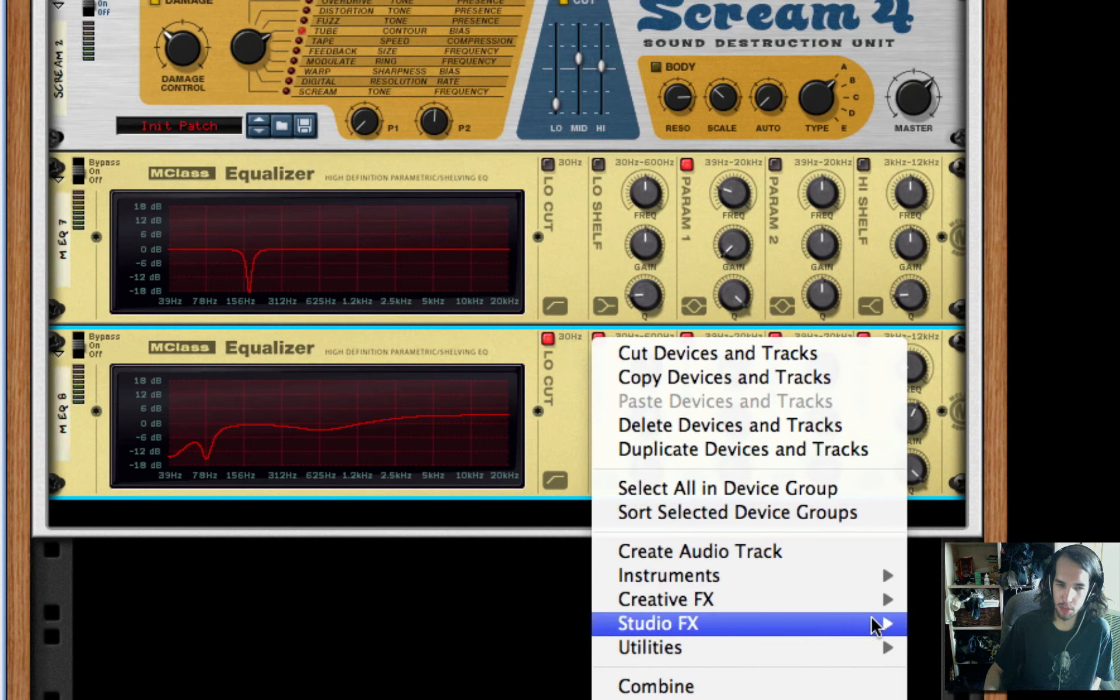
pyautogui.click(934, 614)
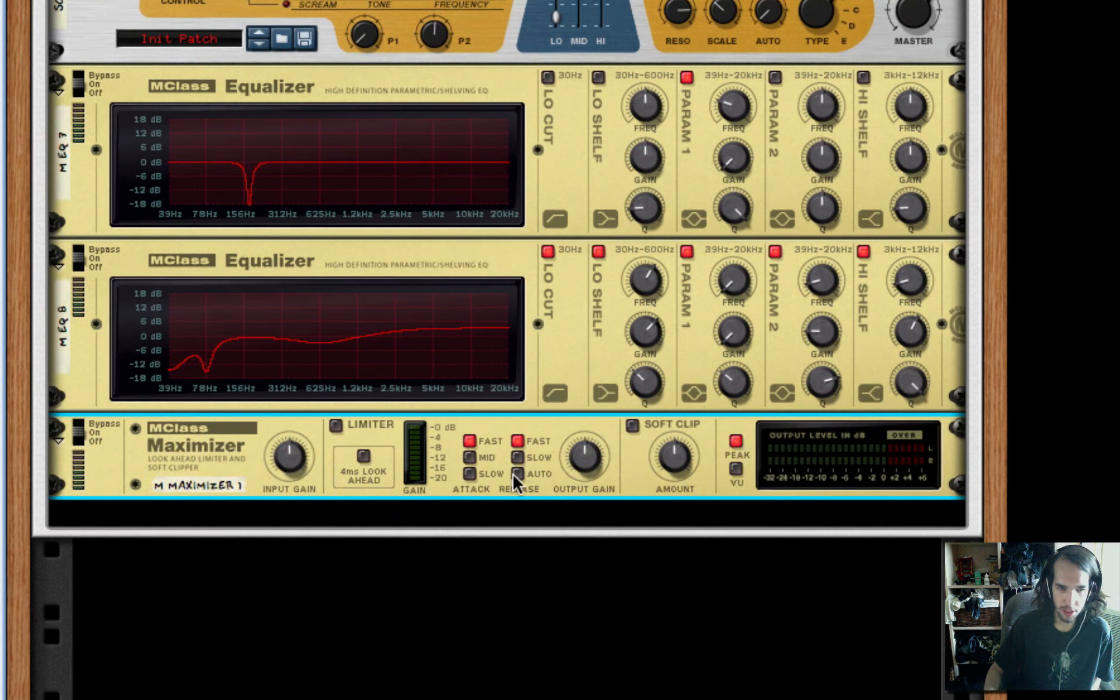
pyautogui.click(634, 426)
pyautogui.moveTo(681, 459); pyautogui.dragTo(654, 2)
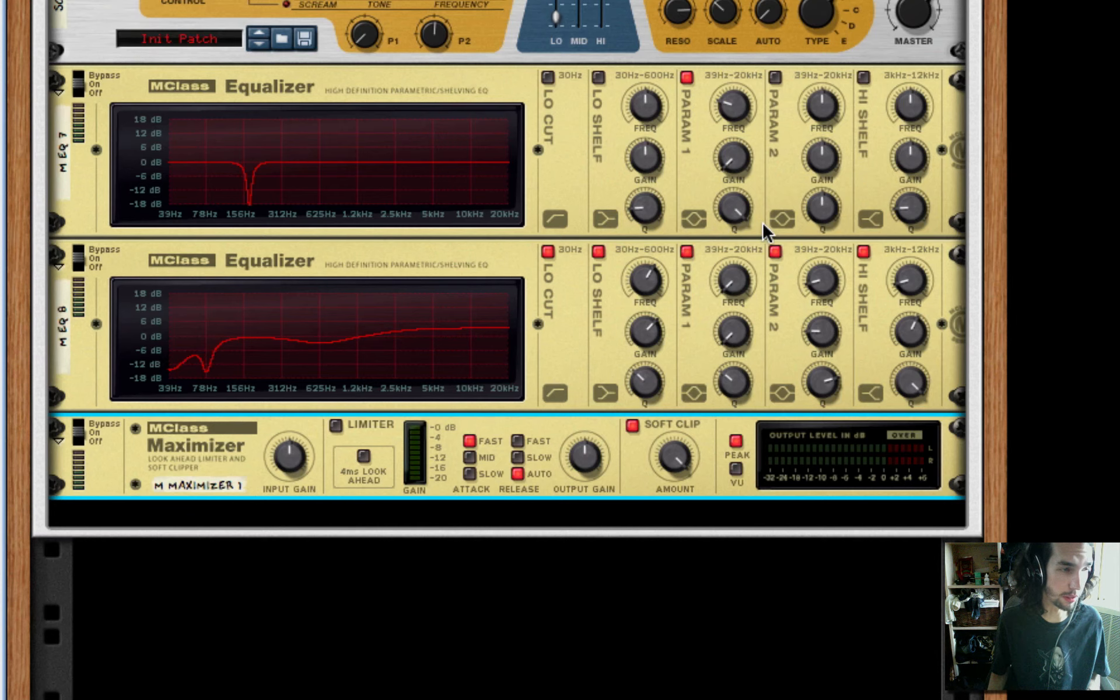
pyautogui.scroll(10, 762, 221)
pyautogui.scroll(5, 763, 225)
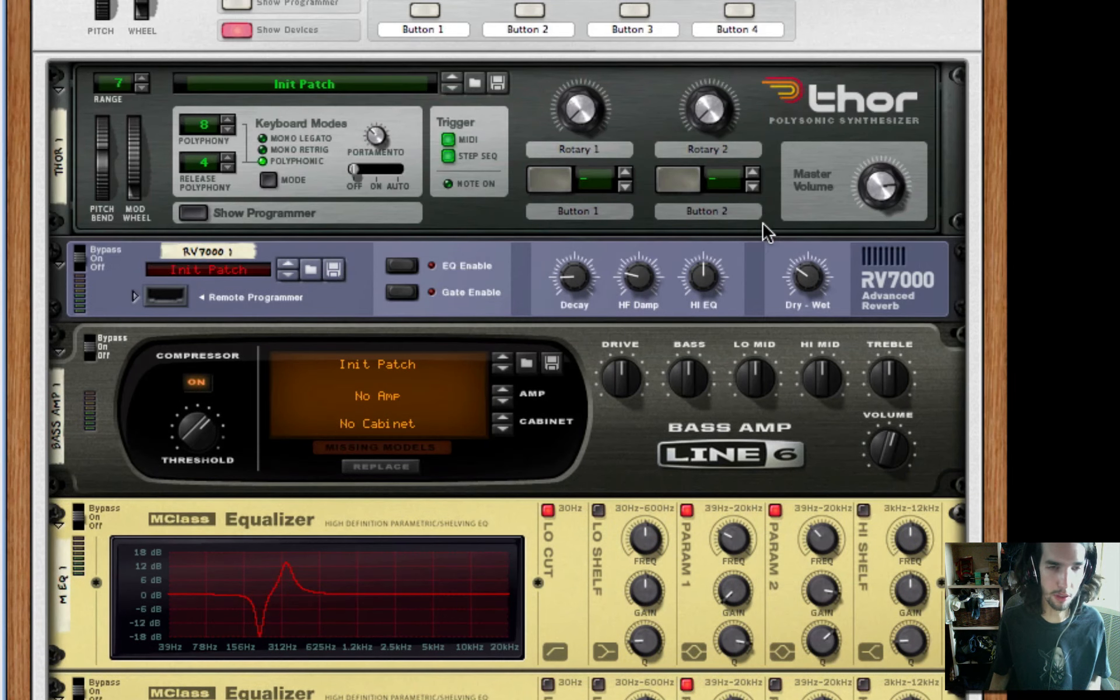
pyautogui.scroll(-1, 570, 445)
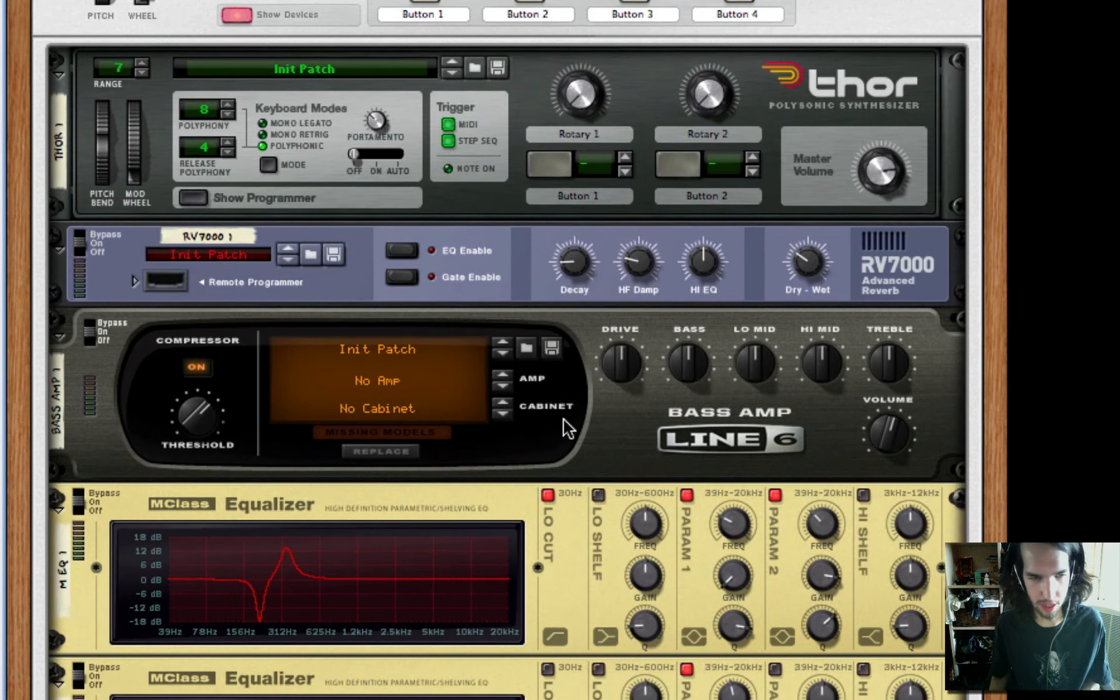
pyautogui.scroll(-1, 619, 367)
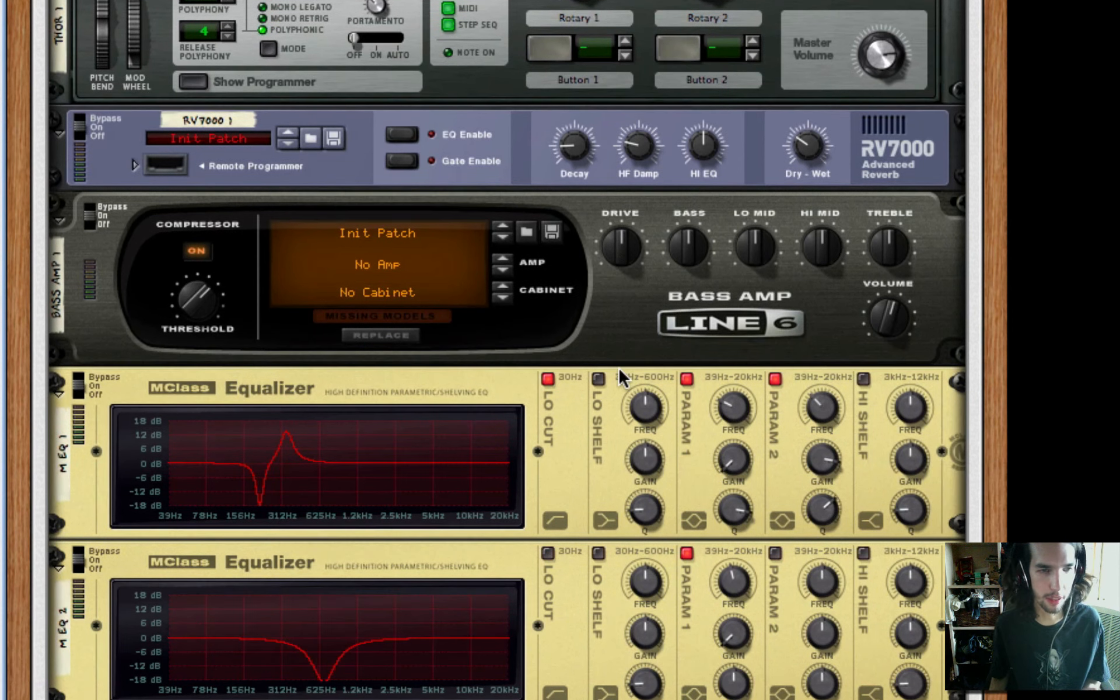